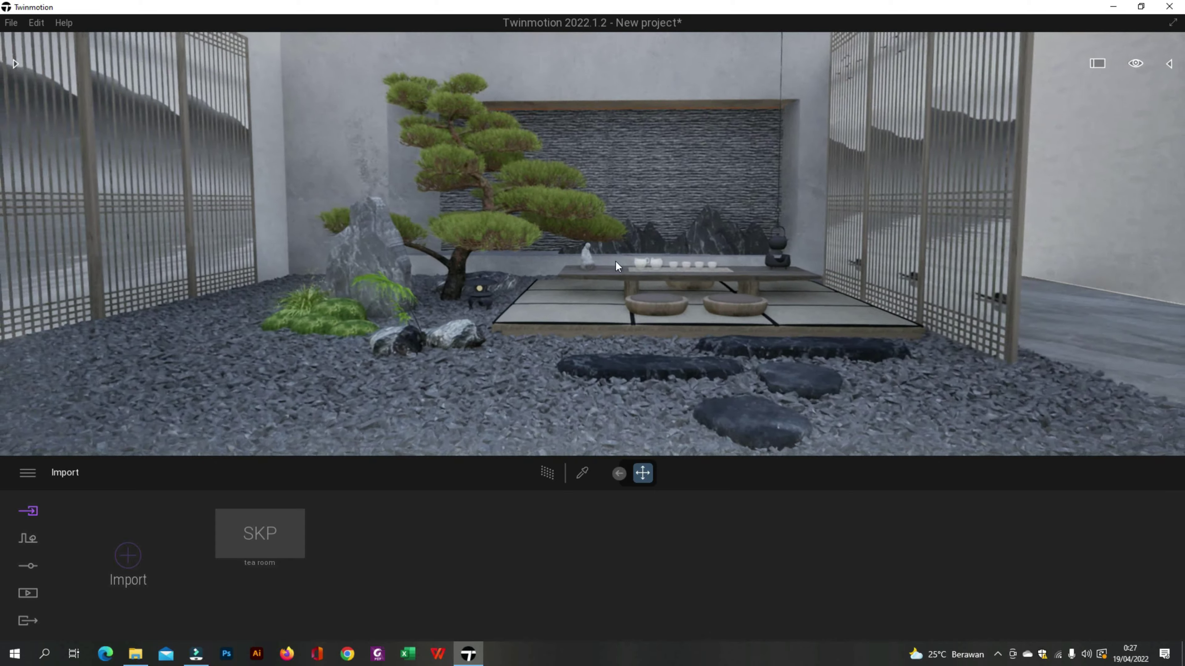
# Frame the pine tree, rock garden and tatami platform frontally and create a media image of that view.
pyautogui.scroll(2, 609, 242)
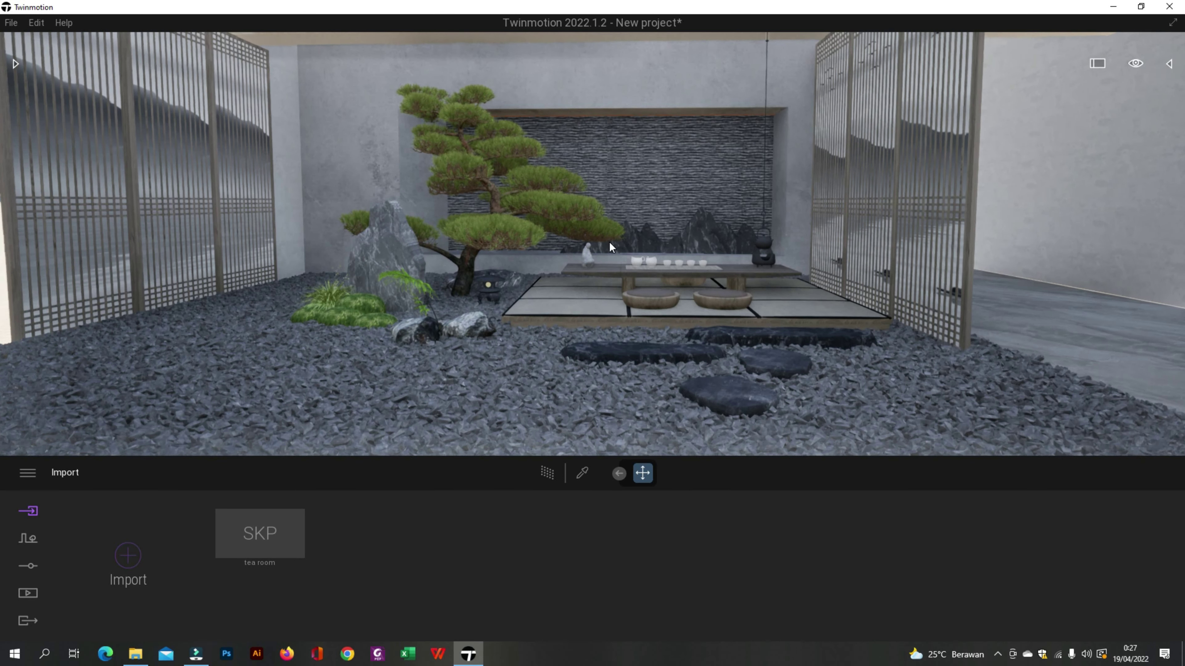
pyautogui.scroll(3, 608, 242)
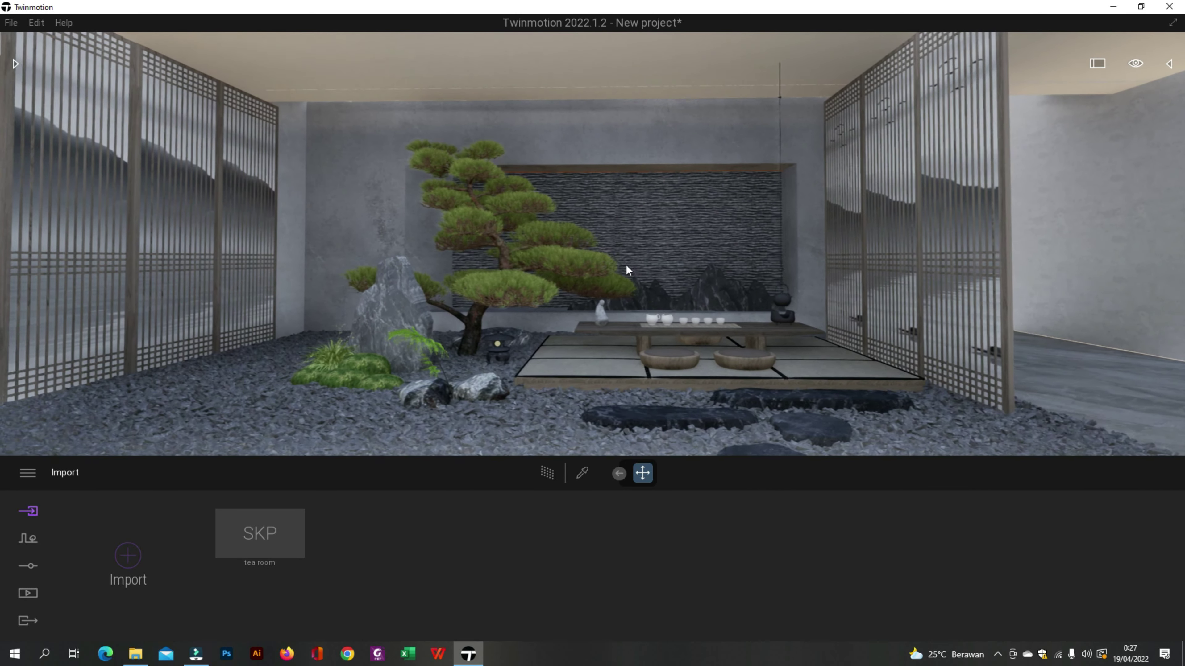
pyautogui.scroll(2, 615, 262)
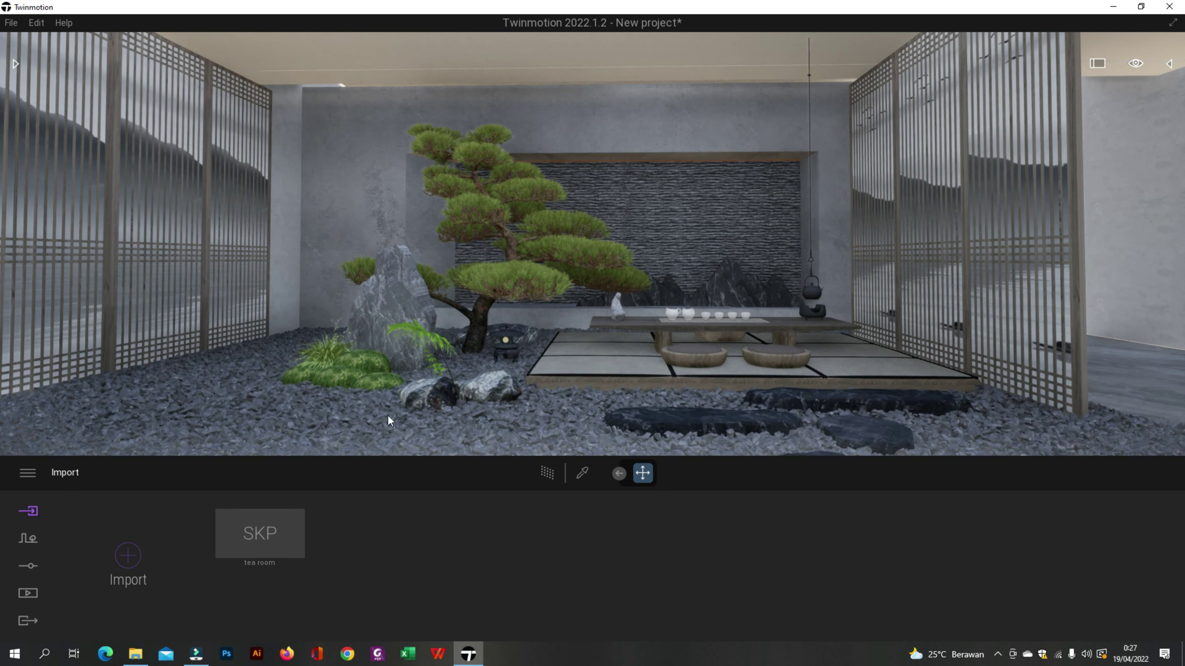
pyautogui.click(28, 595)
pyautogui.click(224, 580)
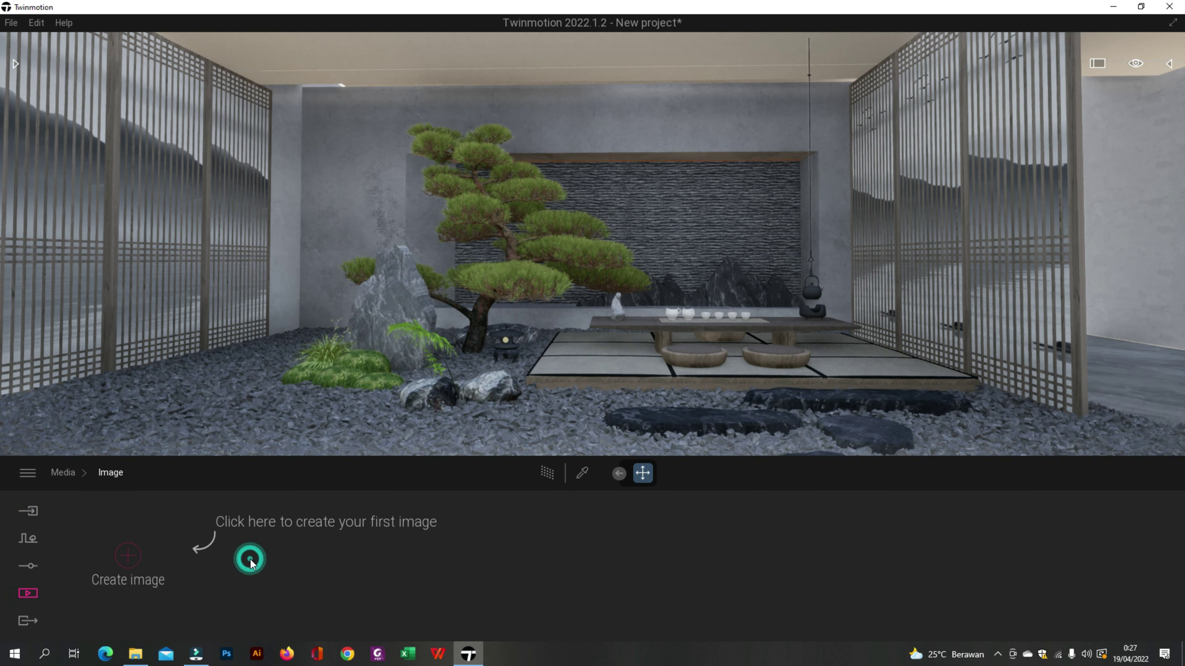
pyautogui.click(128, 558)
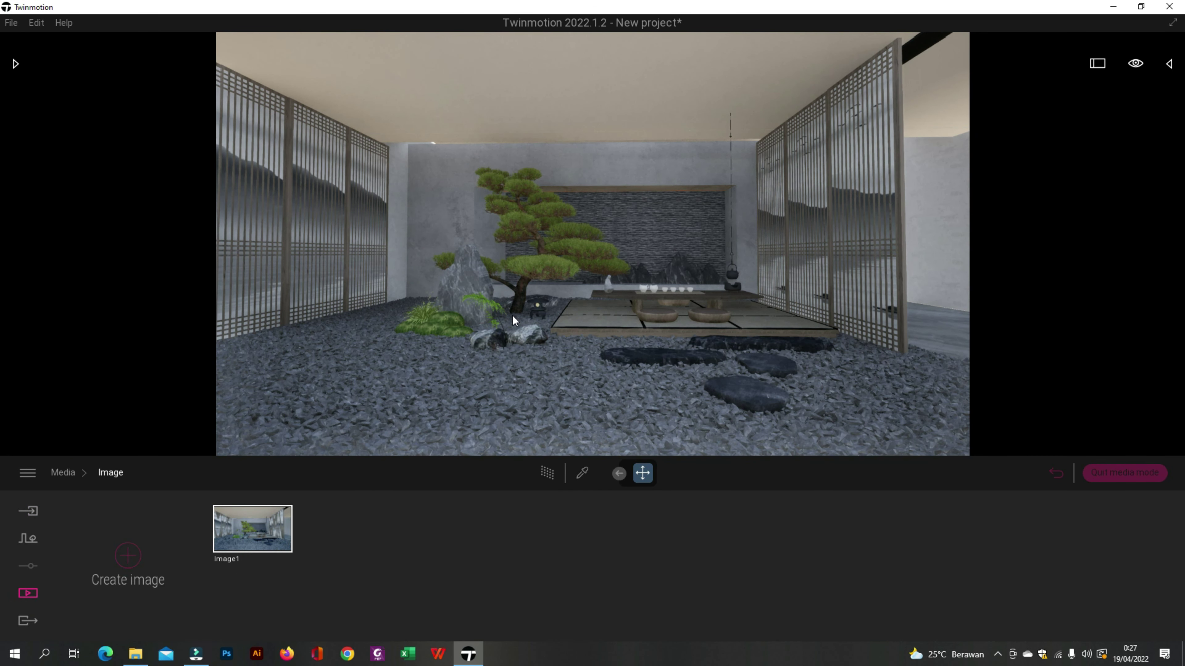
# Turn on Parallelism for Image1's camera and set its FOV to 70.
pyautogui.scroll(1, 511, 315)
pyautogui.scroll(1, 567, 269)
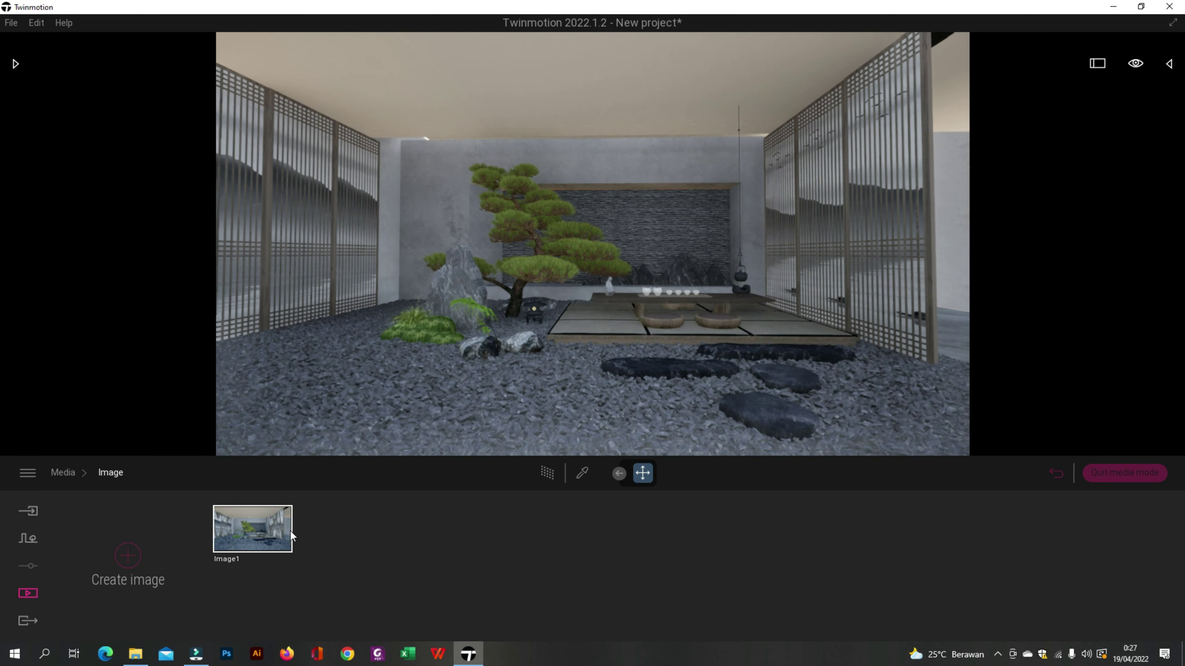
pyautogui.click(279, 555)
pyautogui.click(820, 565)
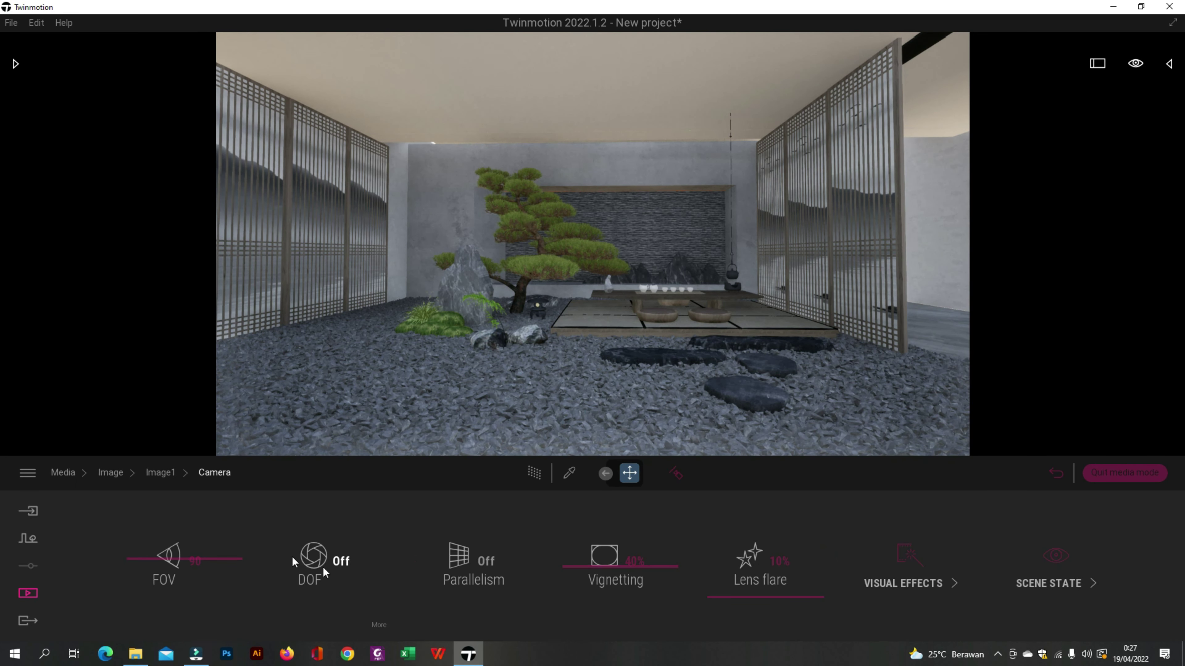
pyautogui.click(488, 562)
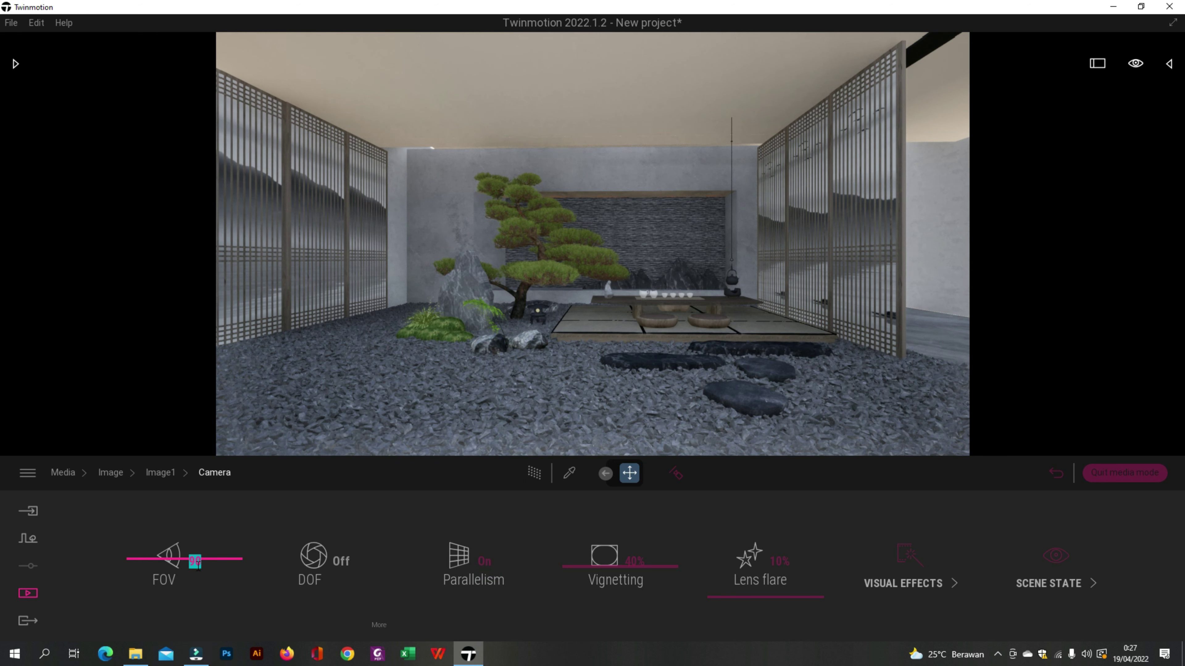
pyautogui.write('70')
pyautogui.press('Return')
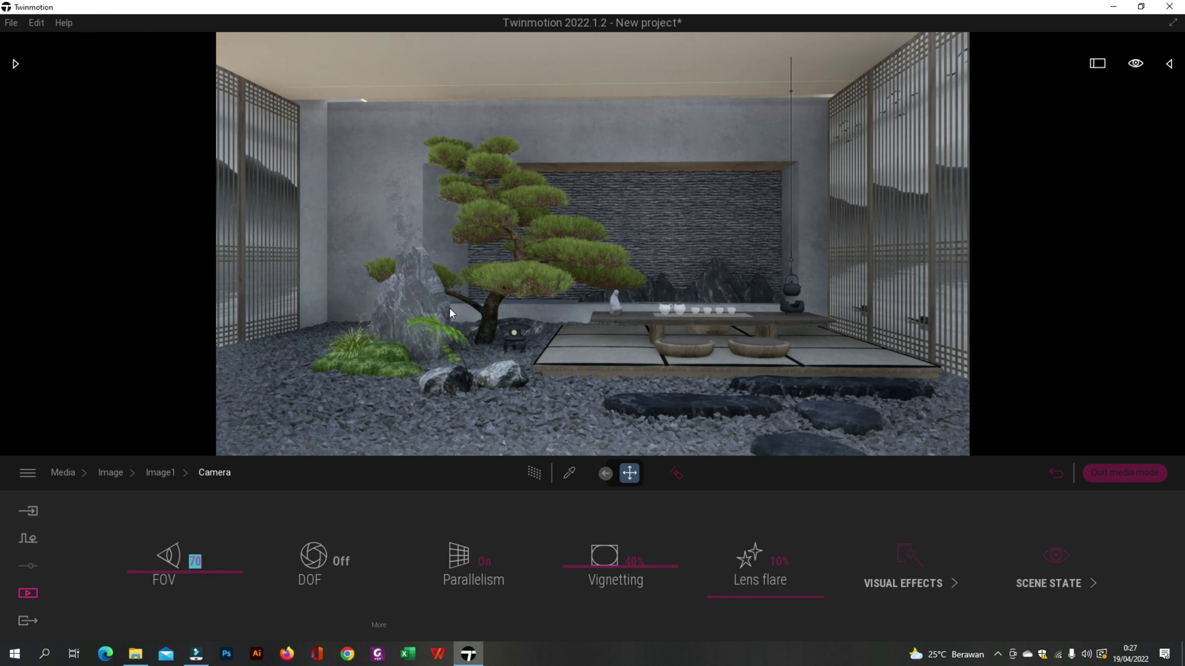
# Reframe the camera on the pine and tea table within the side screens and update Image1 with the new view.
pyautogui.click(450, 309)
pyautogui.scroll(-2, 511, 239)
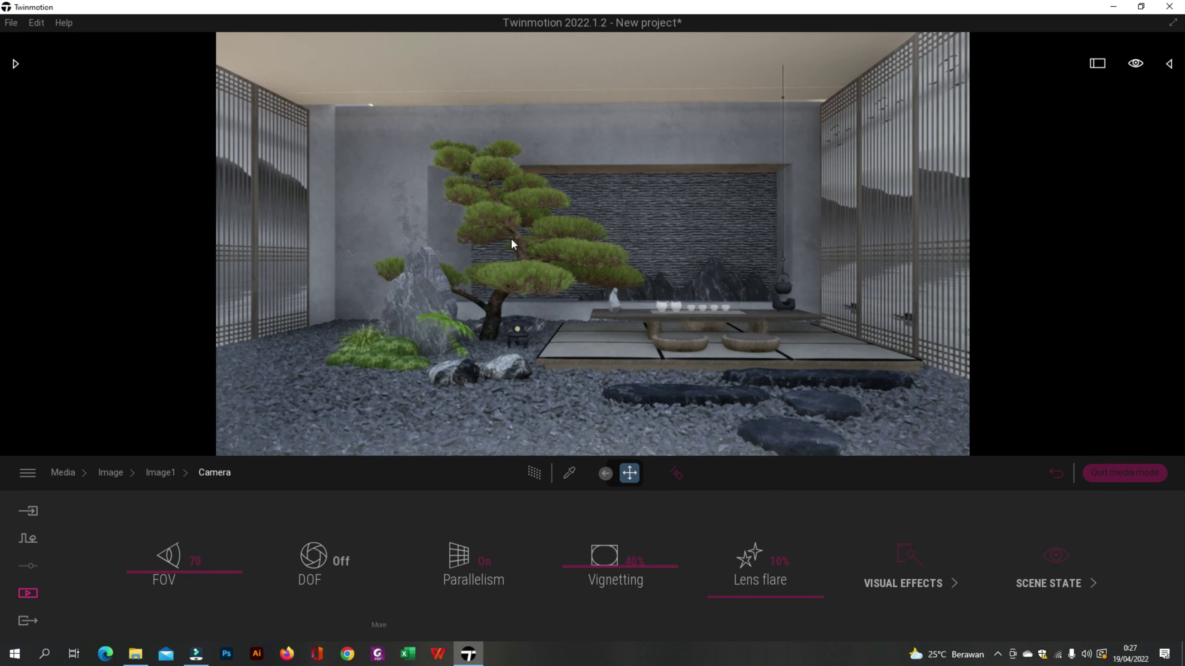
pyautogui.scroll(3, 511, 238)
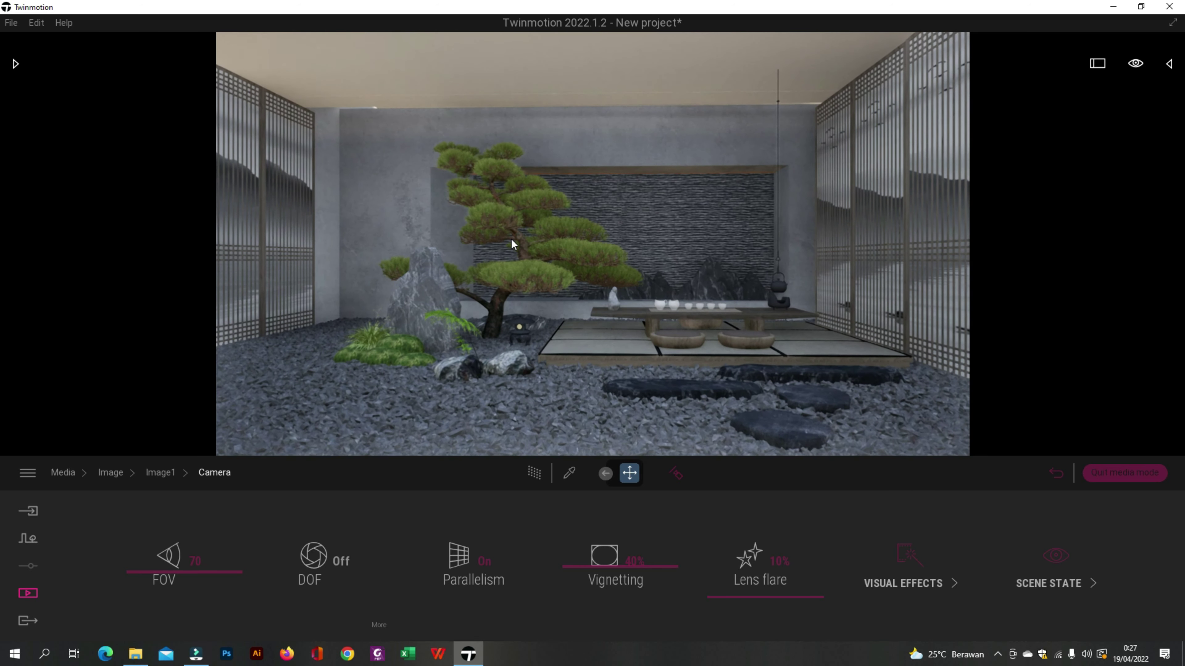
pyautogui.scroll(3, 511, 239)
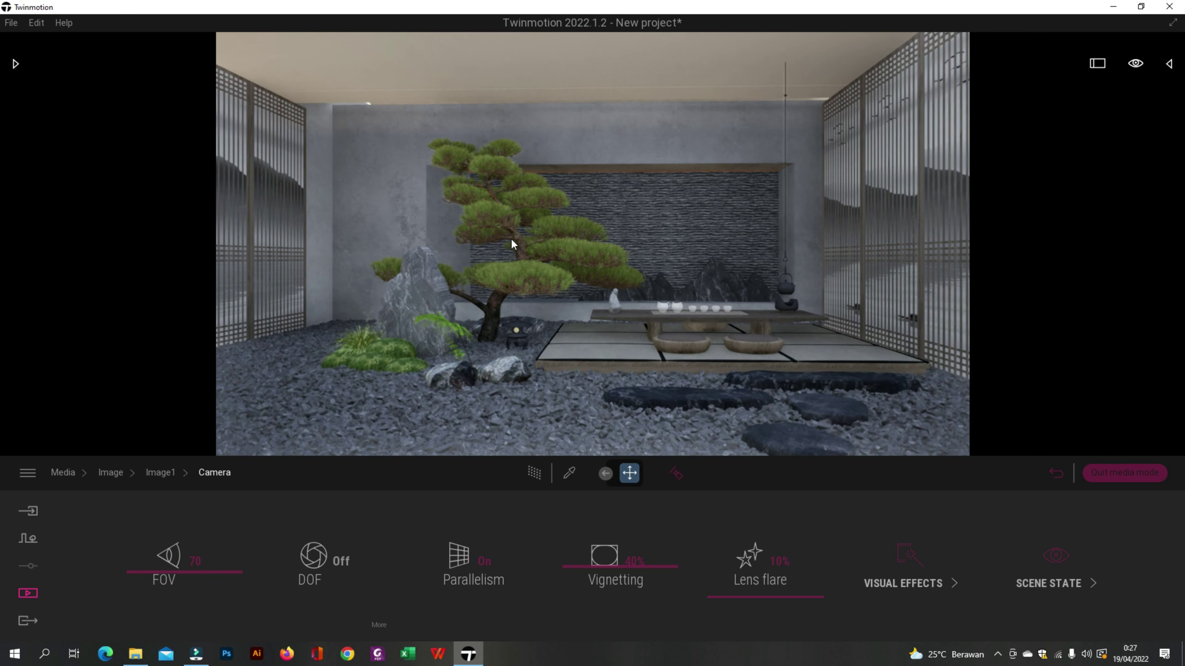
pyautogui.scroll(2, 512, 247)
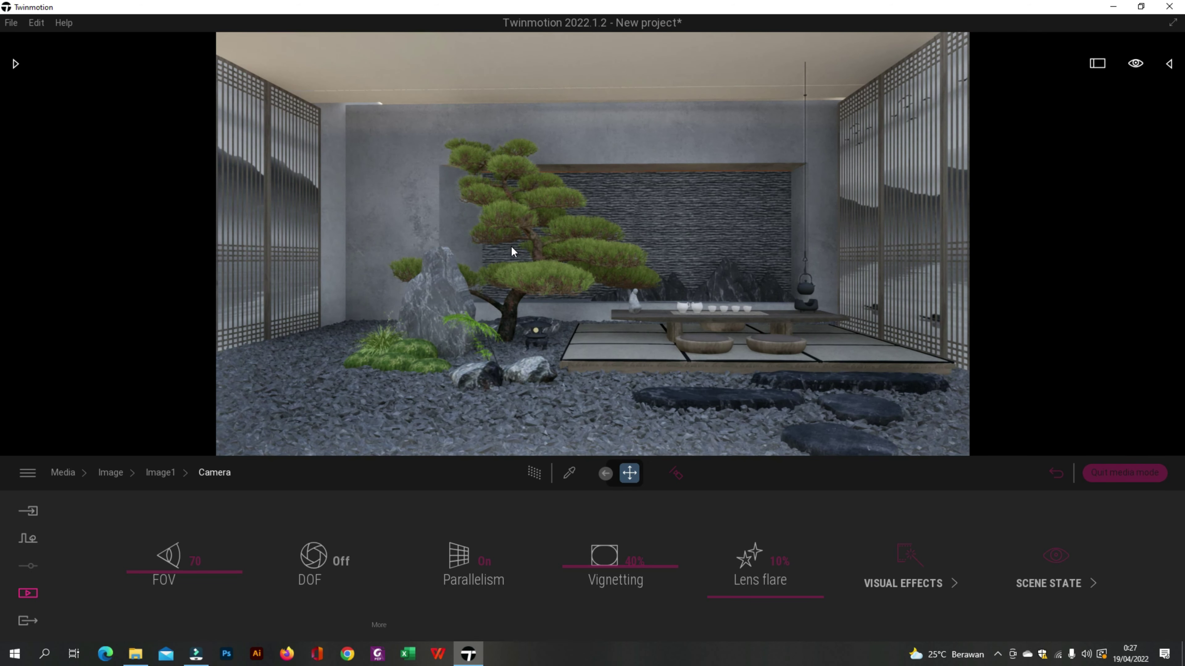
pyautogui.click(28, 593)
pyautogui.click(255, 553)
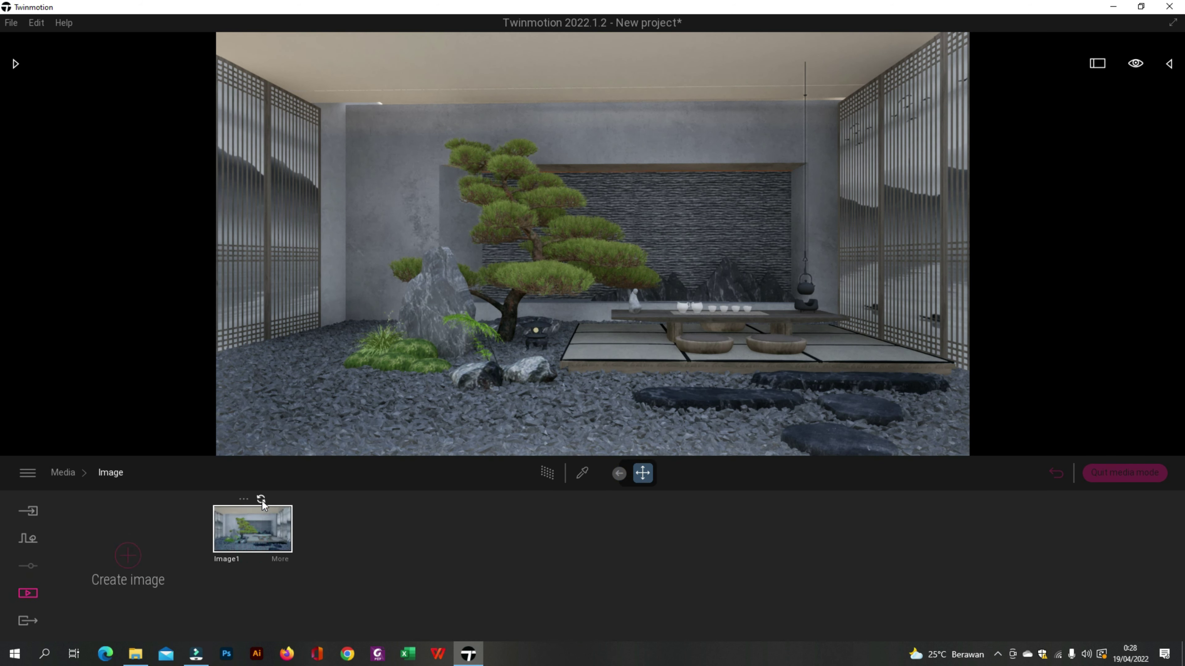
# Enable the path tracer and switch off the skydome in Image1's lighting settings.
pyautogui.doubleClick(283, 561)
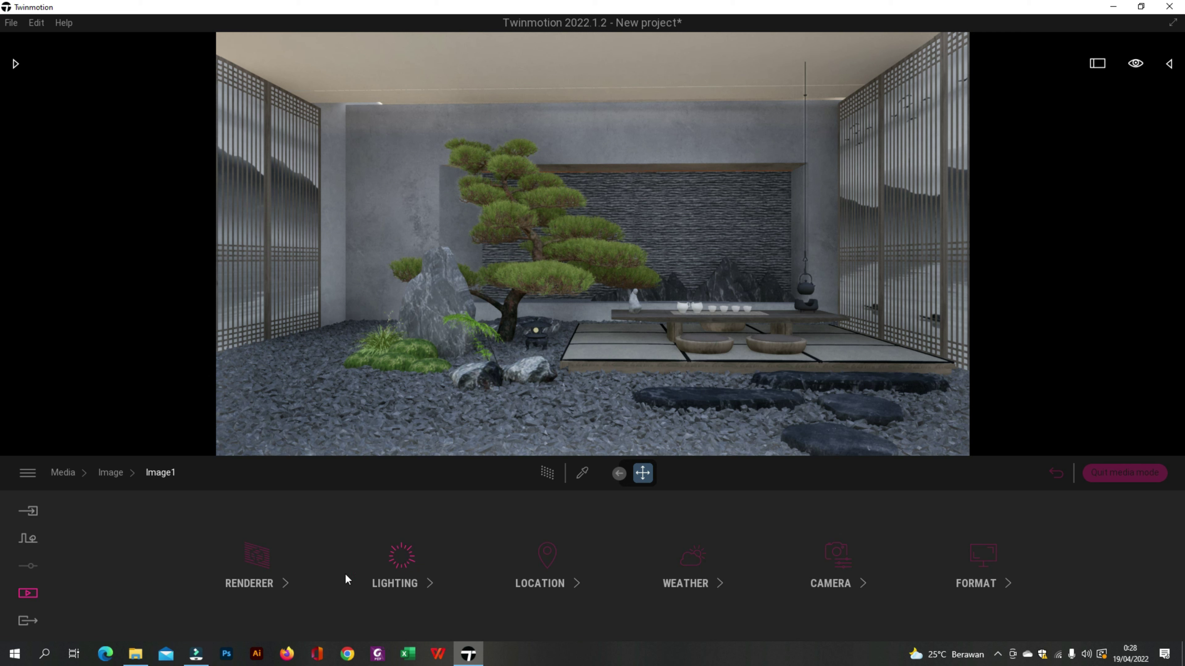
pyautogui.click(399, 556)
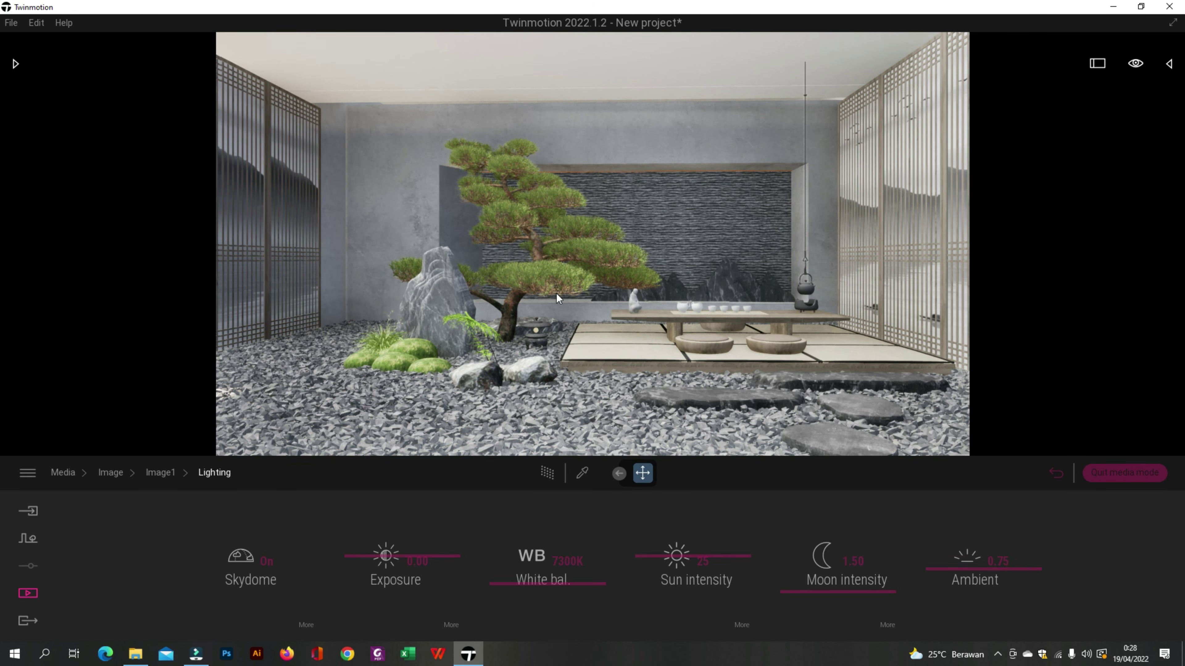
pyautogui.click(550, 473)
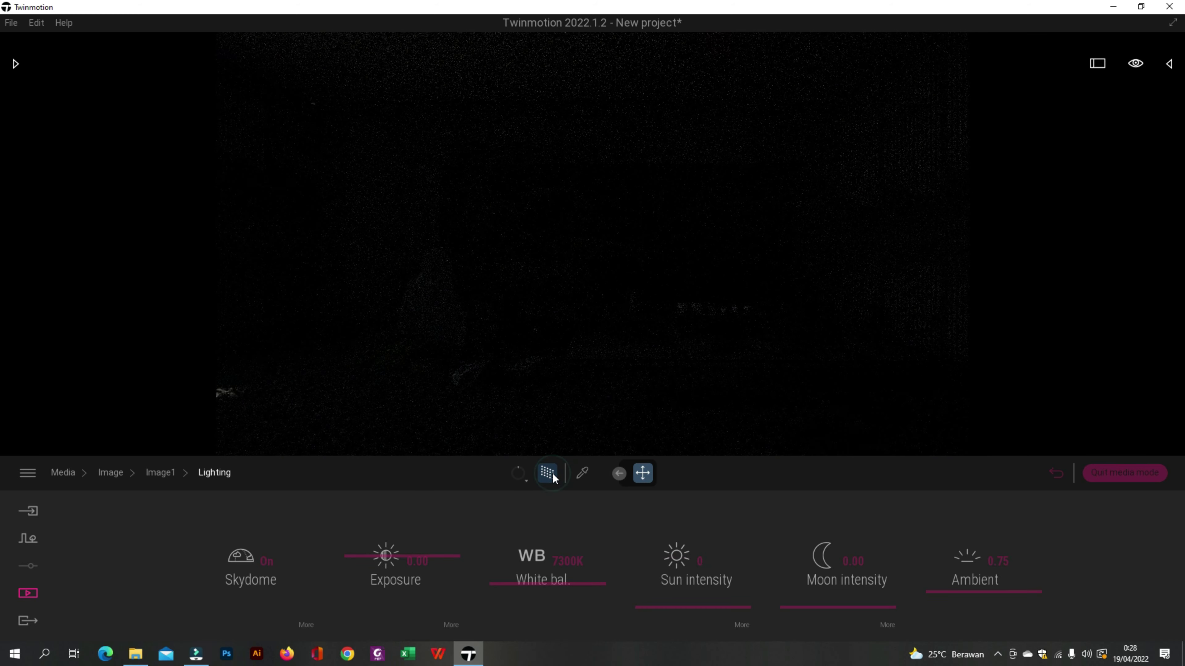
pyautogui.click(266, 561)
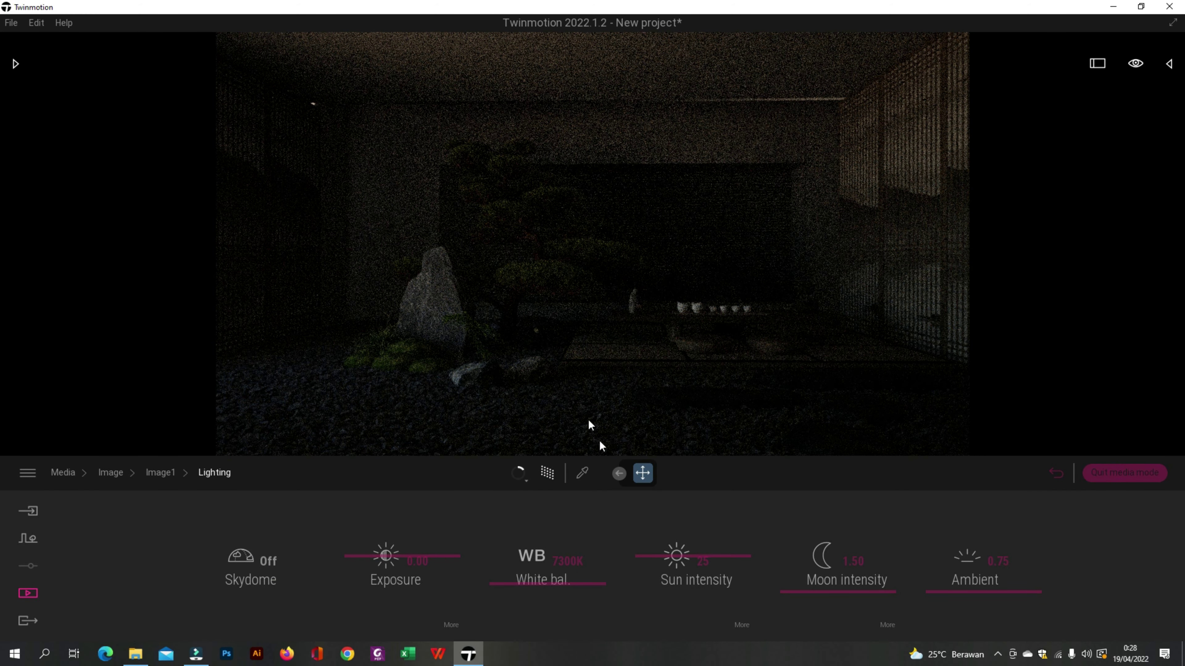
pyautogui.click(163, 474)
pyautogui.click(690, 580)
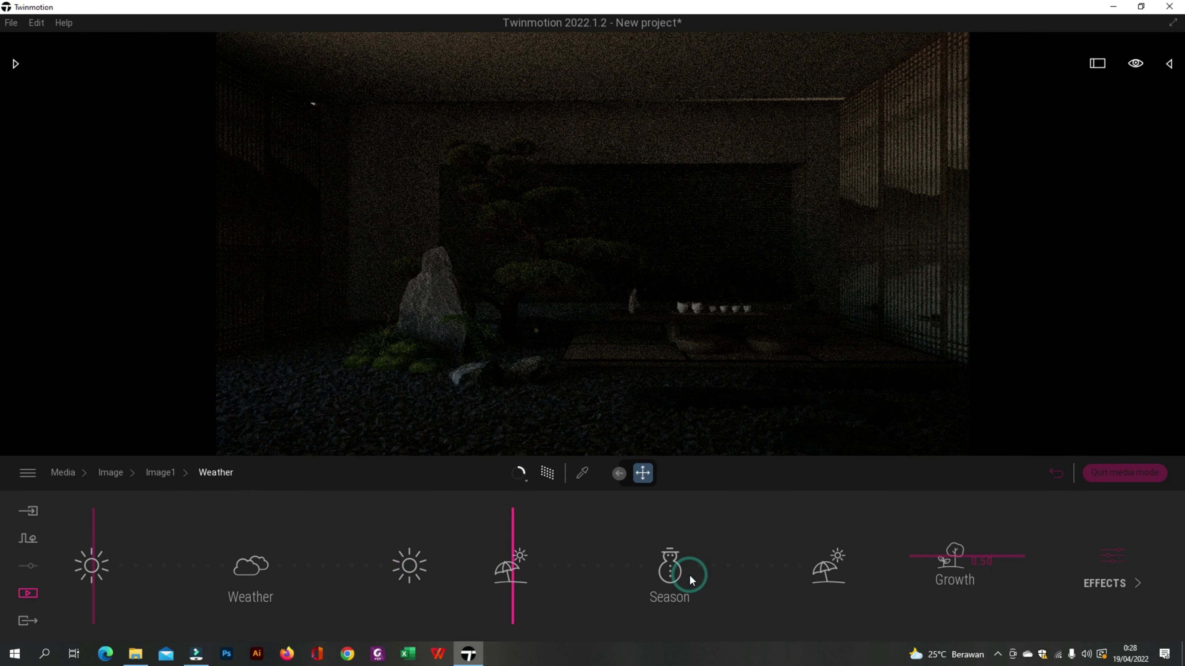
pyautogui.moveTo(94, 540)
pyautogui.mouseDown()
pyautogui.moveTo(104, 541)
pyautogui.moveTo(94, 541)
pyautogui.mouseUp()
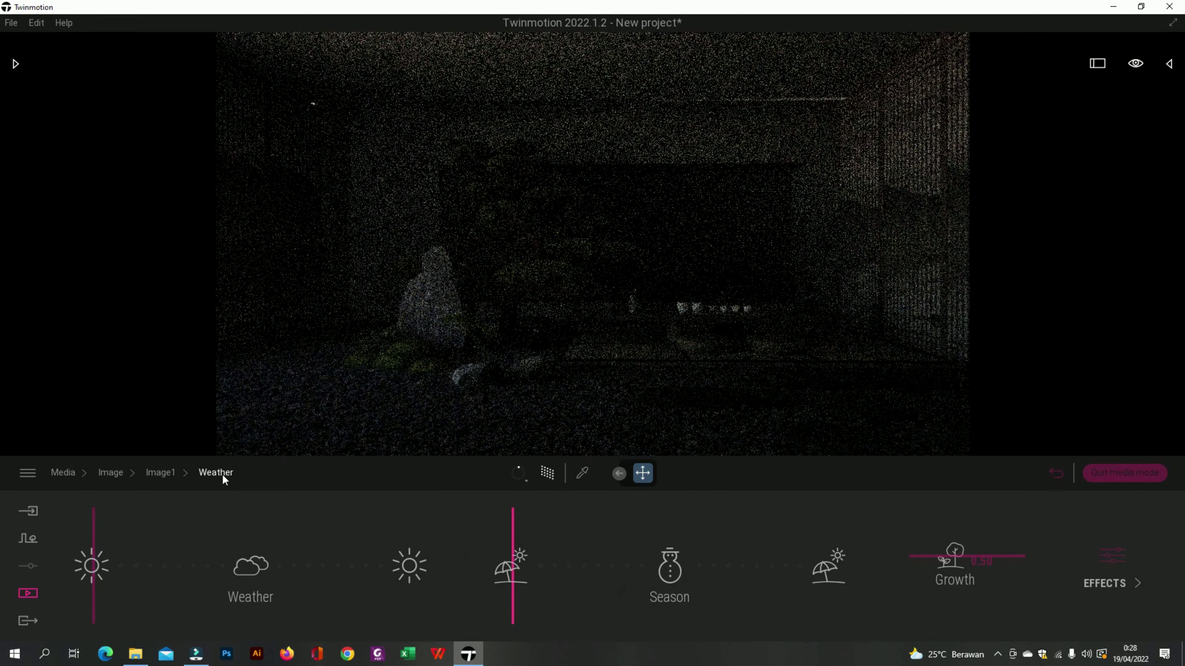
# Set Image1's location to a north offset of about 164° with the month at July.
pyautogui.click(160, 472)
pyautogui.click(553, 572)
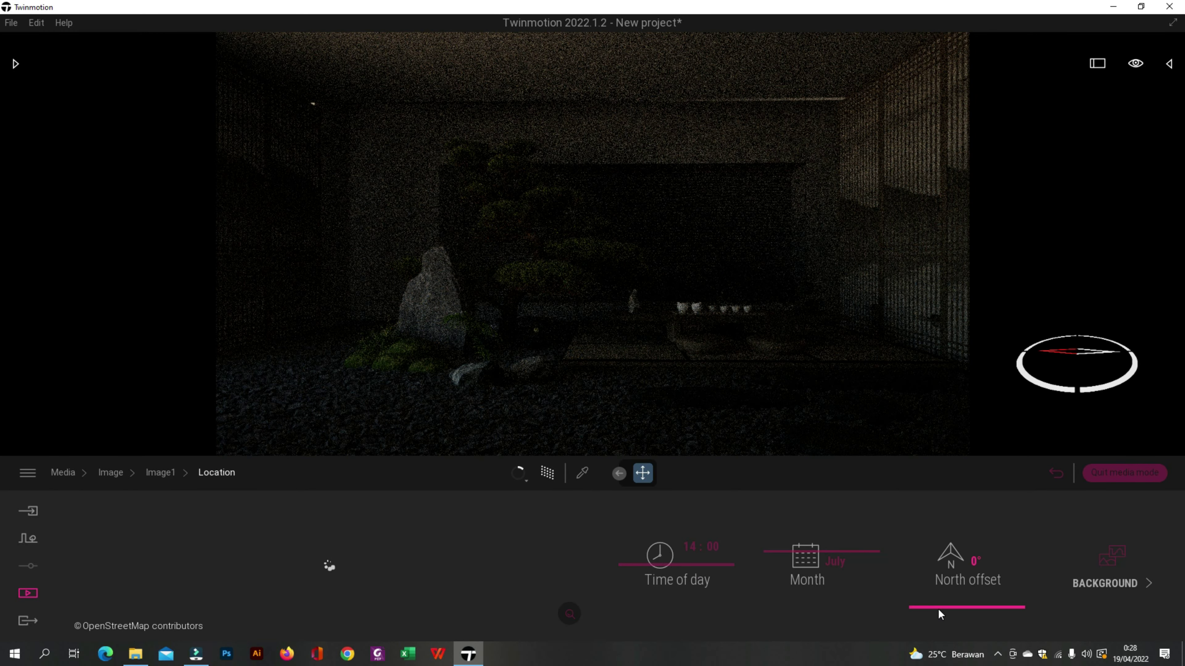
pyautogui.moveTo(939, 609); pyautogui.dragTo(933, 565)
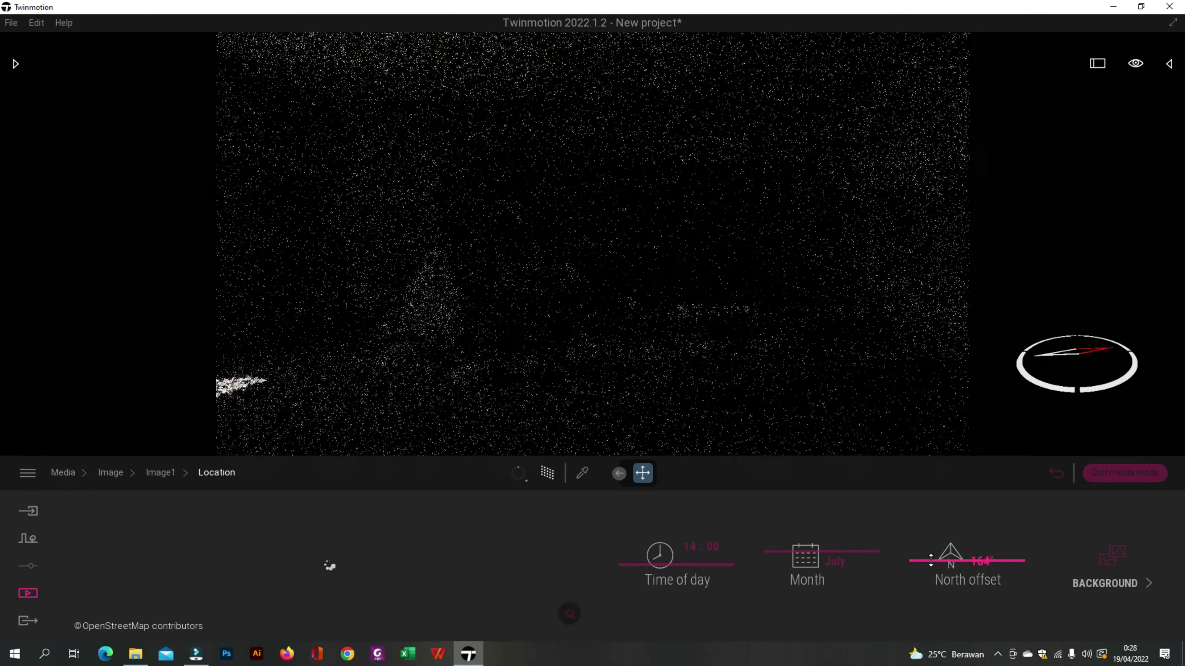
pyautogui.moveTo(795, 556); pyautogui.dragTo(782, 532)
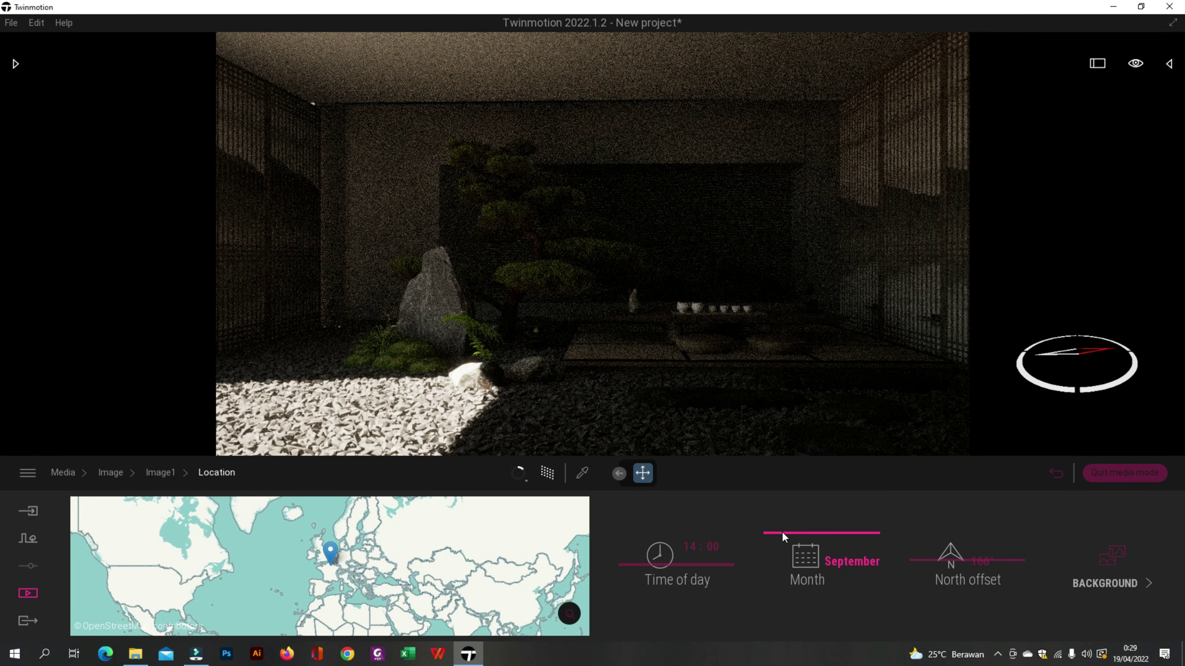
pyautogui.moveTo(781, 531); pyautogui.dragTo(776, 552)
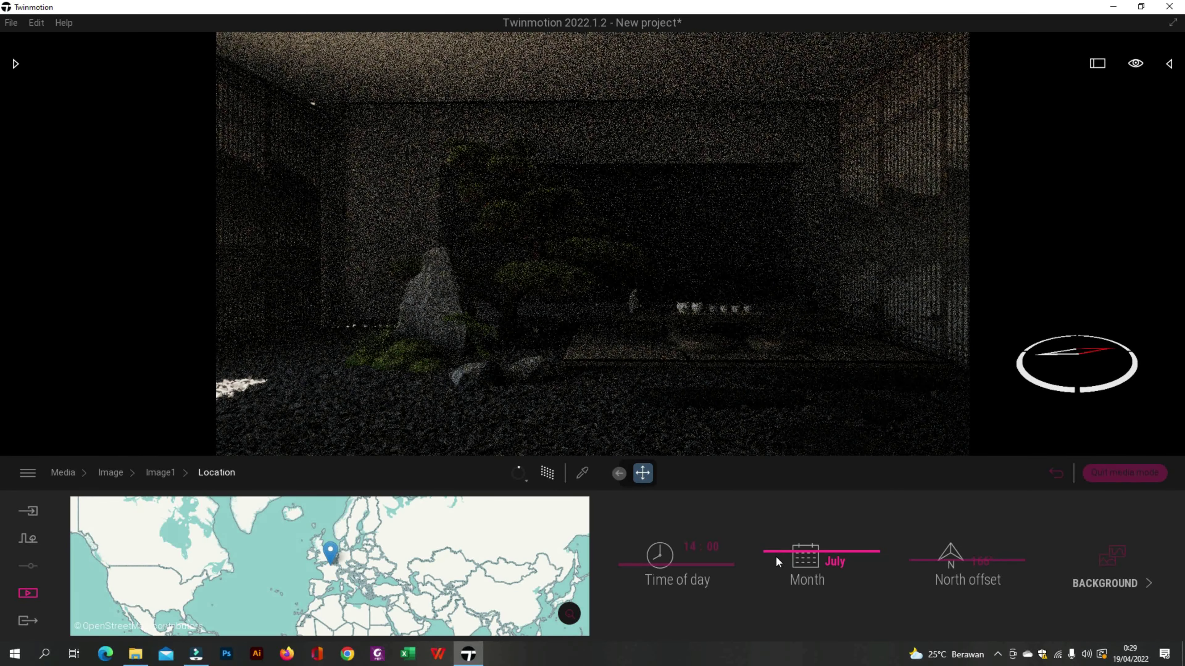
# Set the ambient intensity to 0.75 in Image1's lighting settings.
pyautogui.click(154, 467)
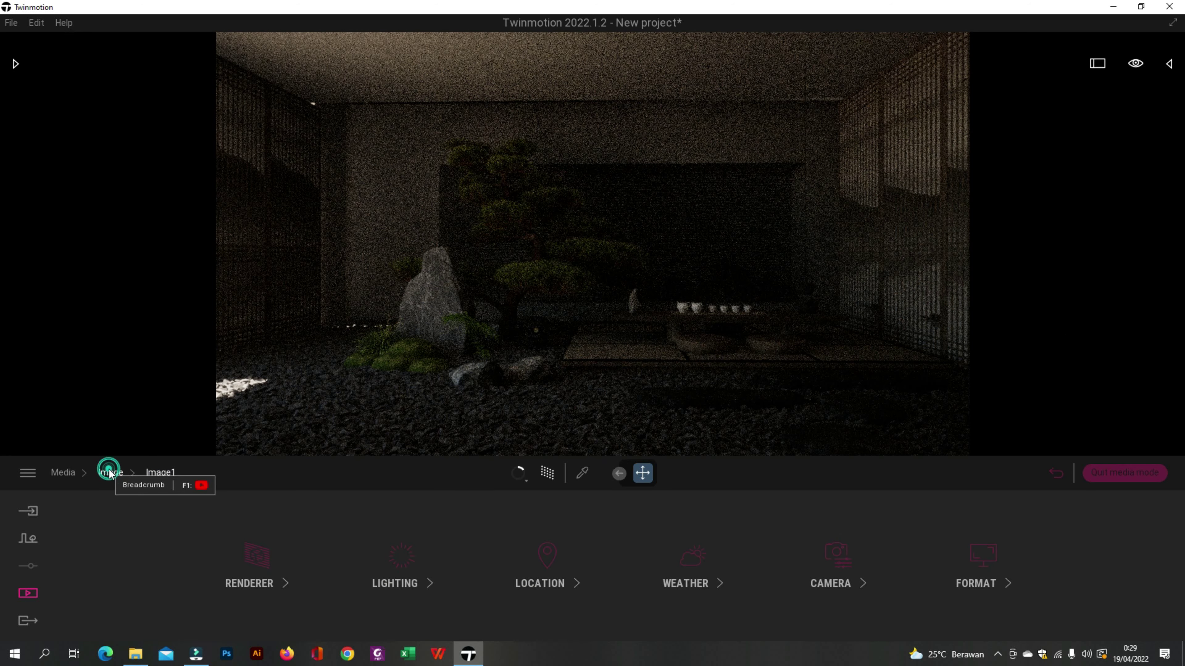
pyautogui.click(400, 563)
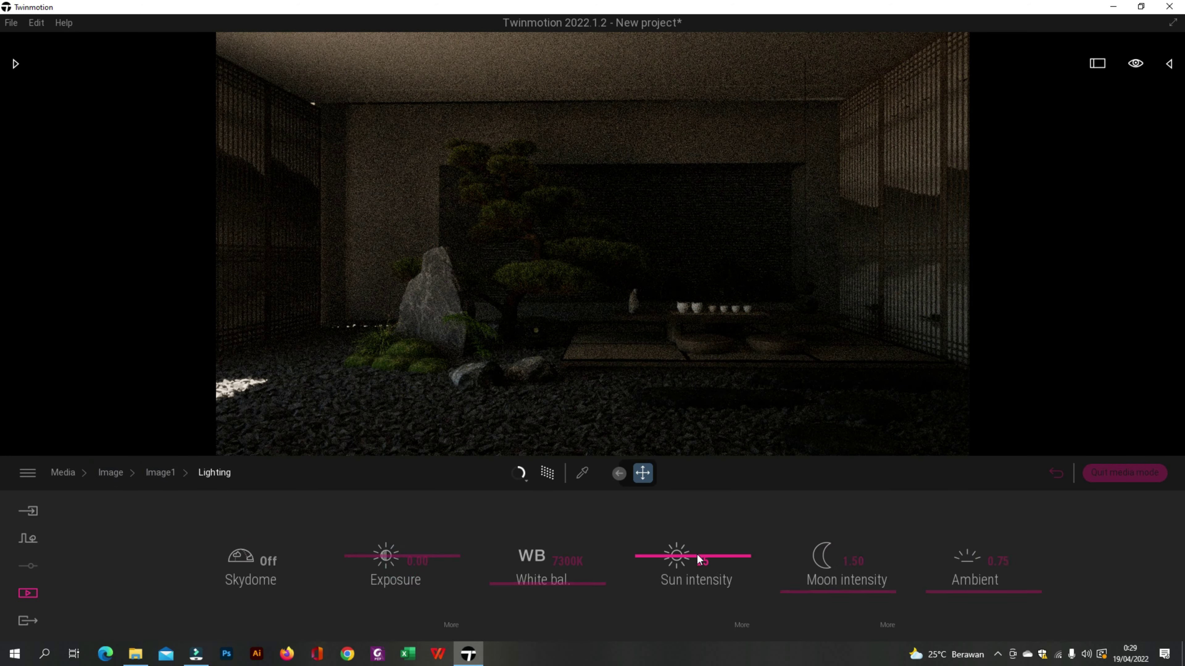
pyautogui.click(948, 583)
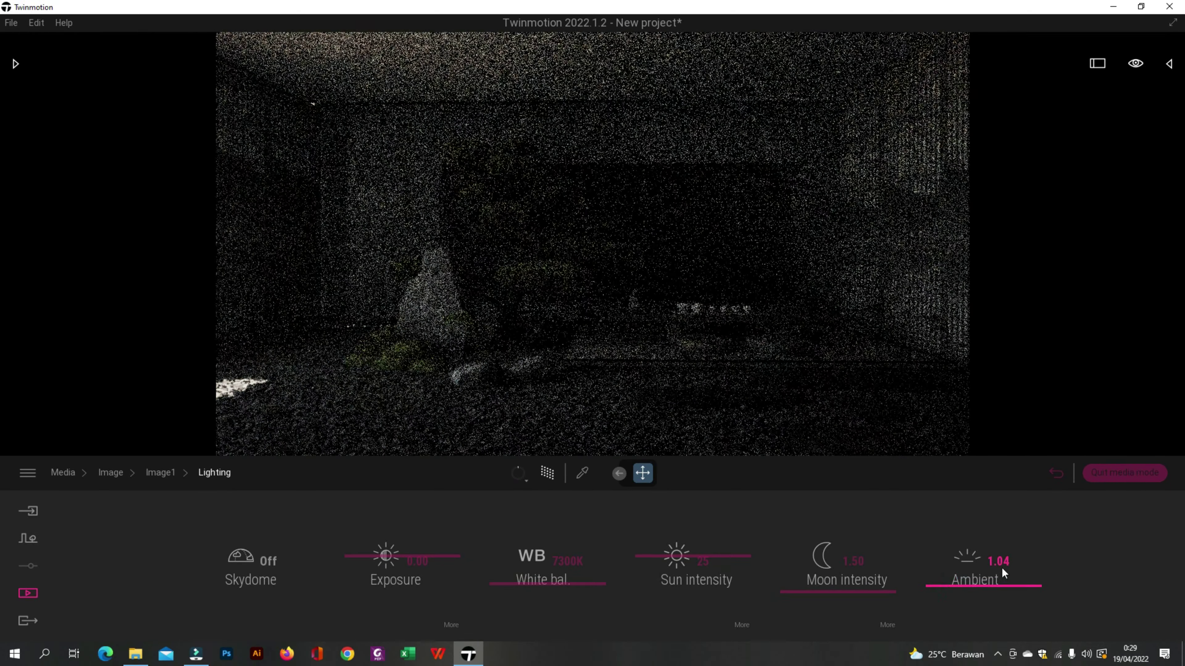
pyautogui.click(998, 562)
pyautogui.write('0')
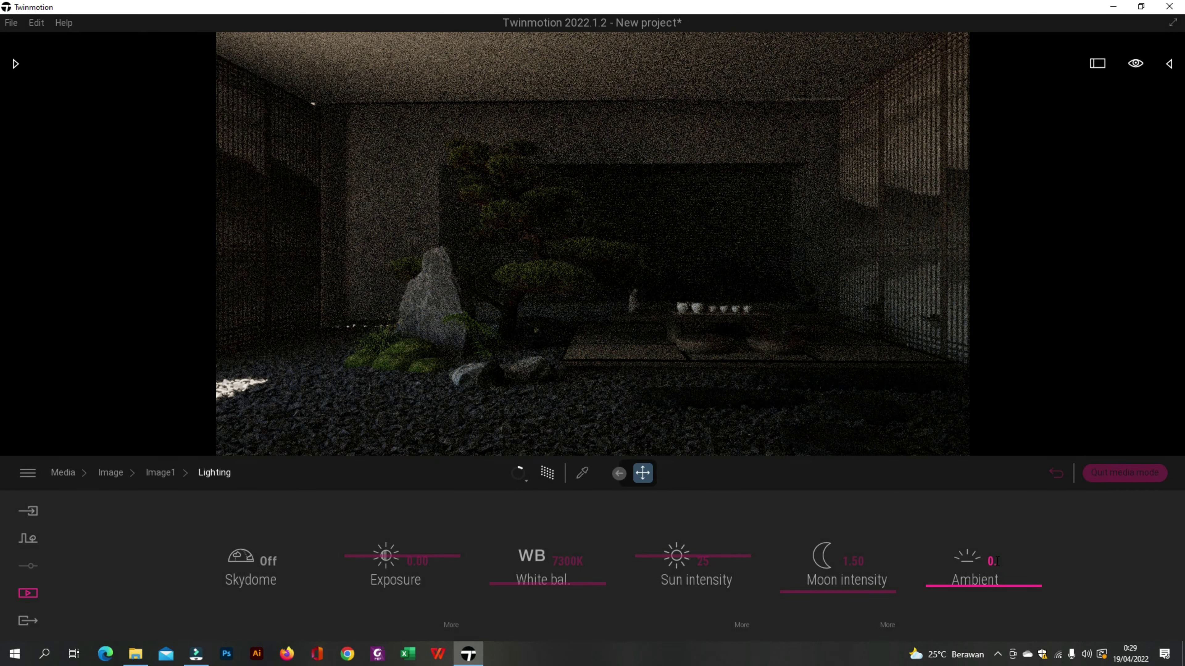
pyautogui.write('.75')
pyautogui.press('Return')
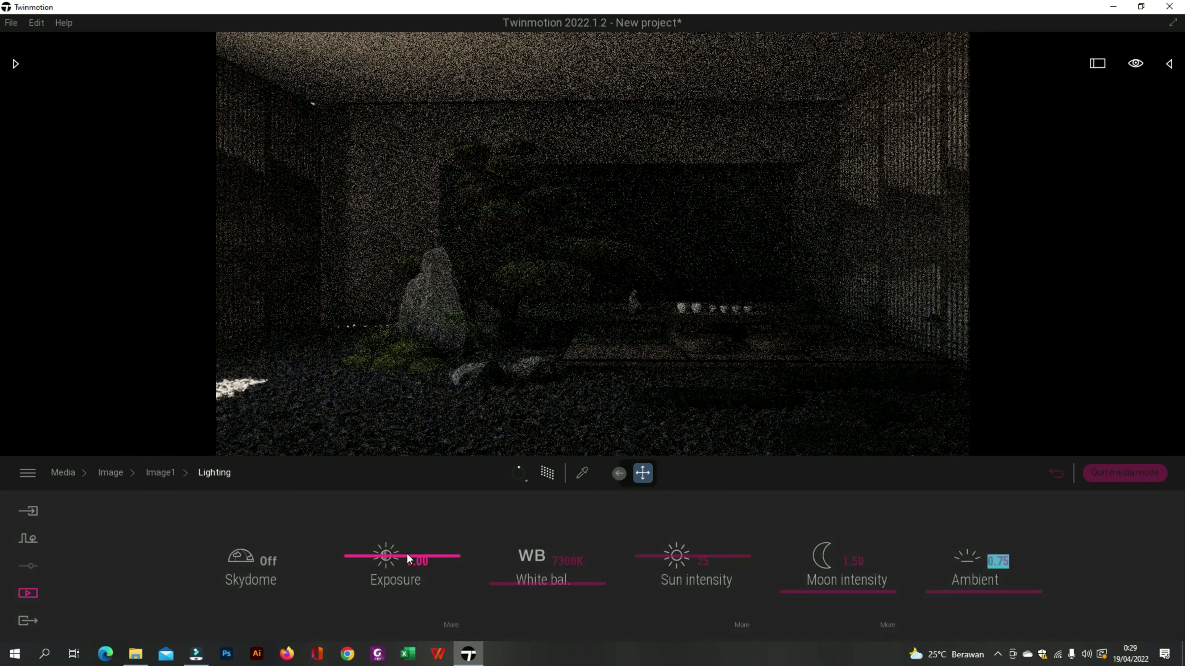
# Raise Image1's exposure to 1.55 and set its white balance to 6000K.
pyautogui.click(407, 554)
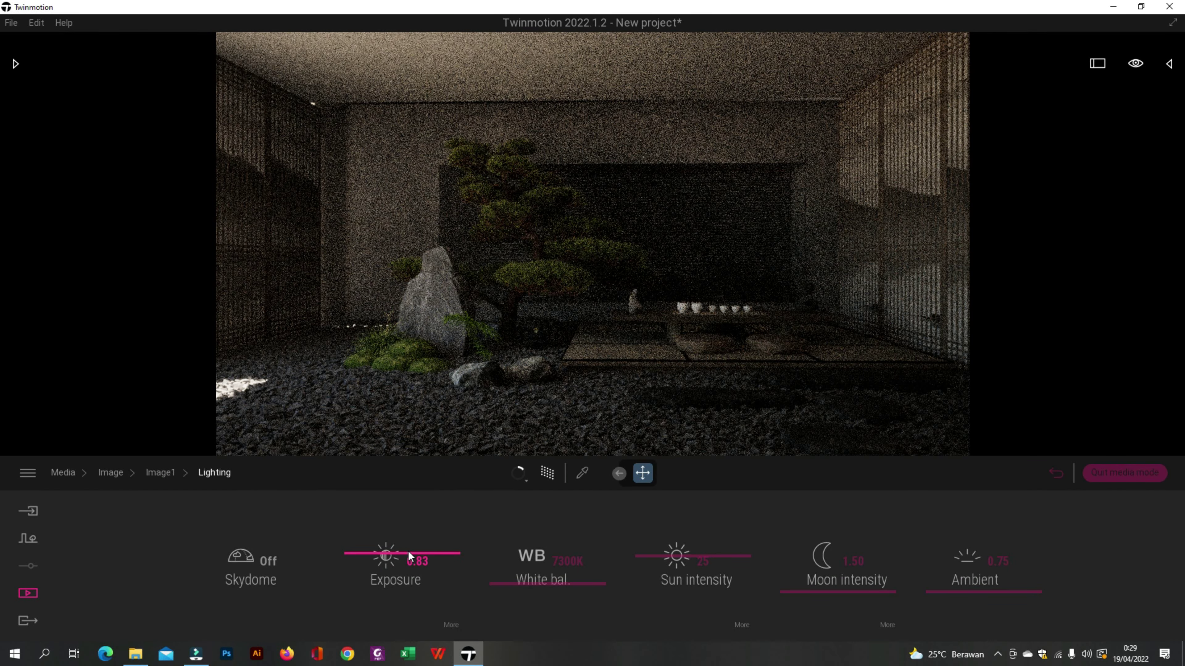
pyautogui.moveTo(407, 550); pyautogui.dragTo(409, 550)
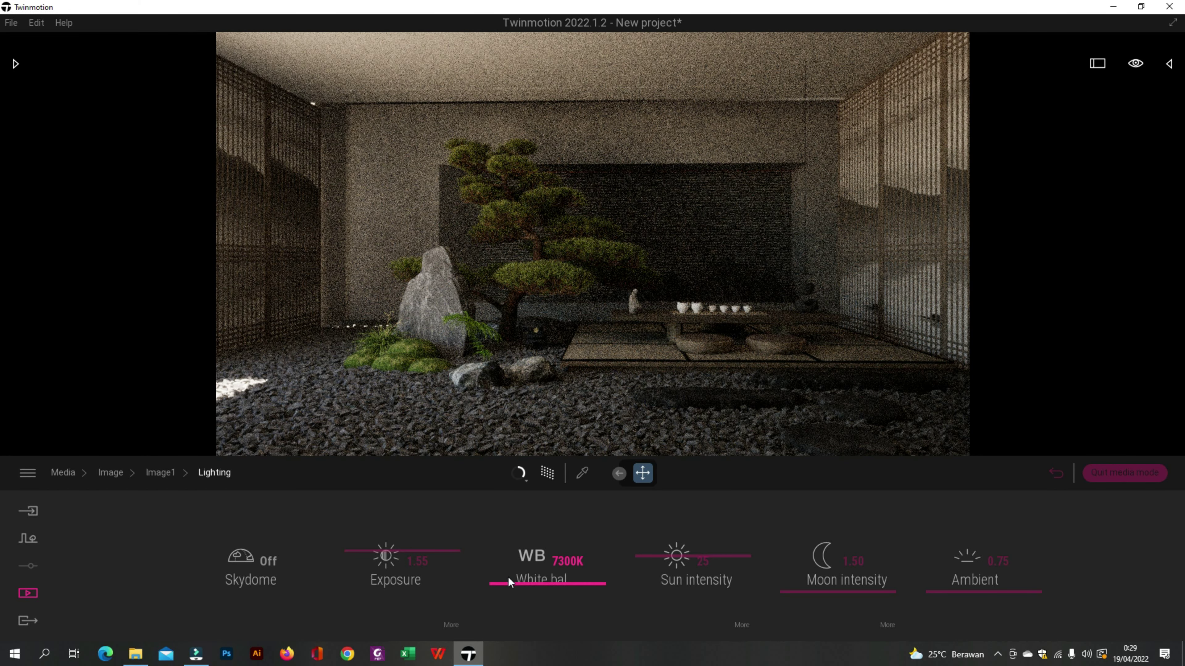
pyautogui.moveTo(507, 576); pyautogui.dragTo(509, 589)
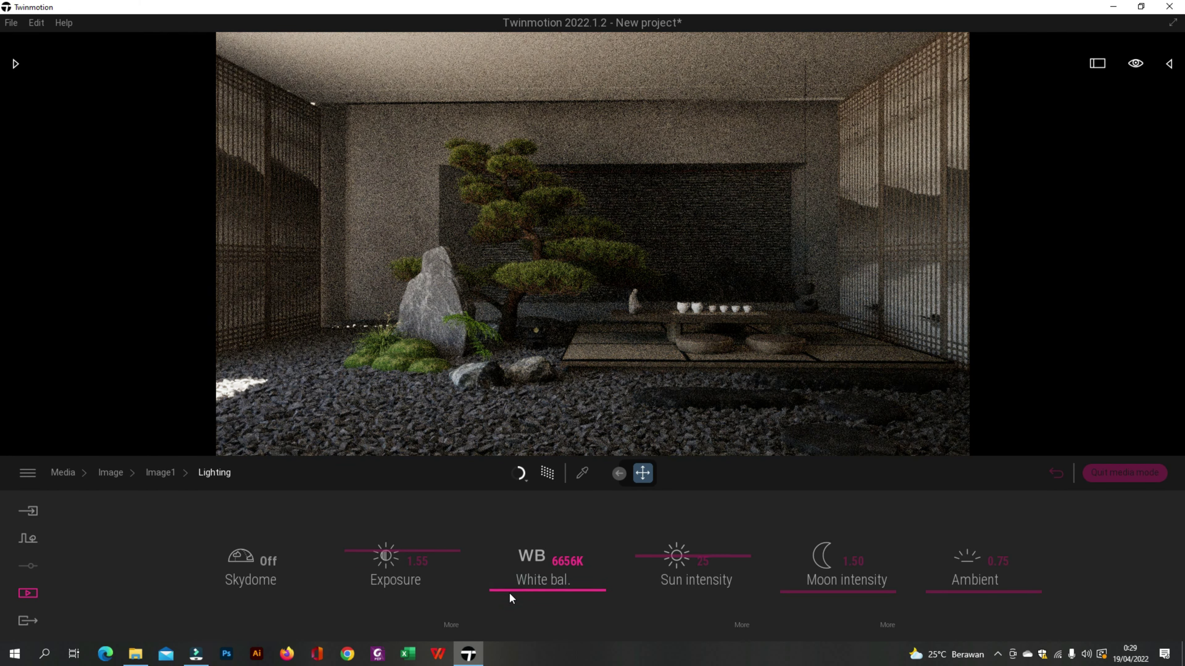
pyautogui.click(561, 560)
pyautogui.write('6000')
pyautogui.press('Return')
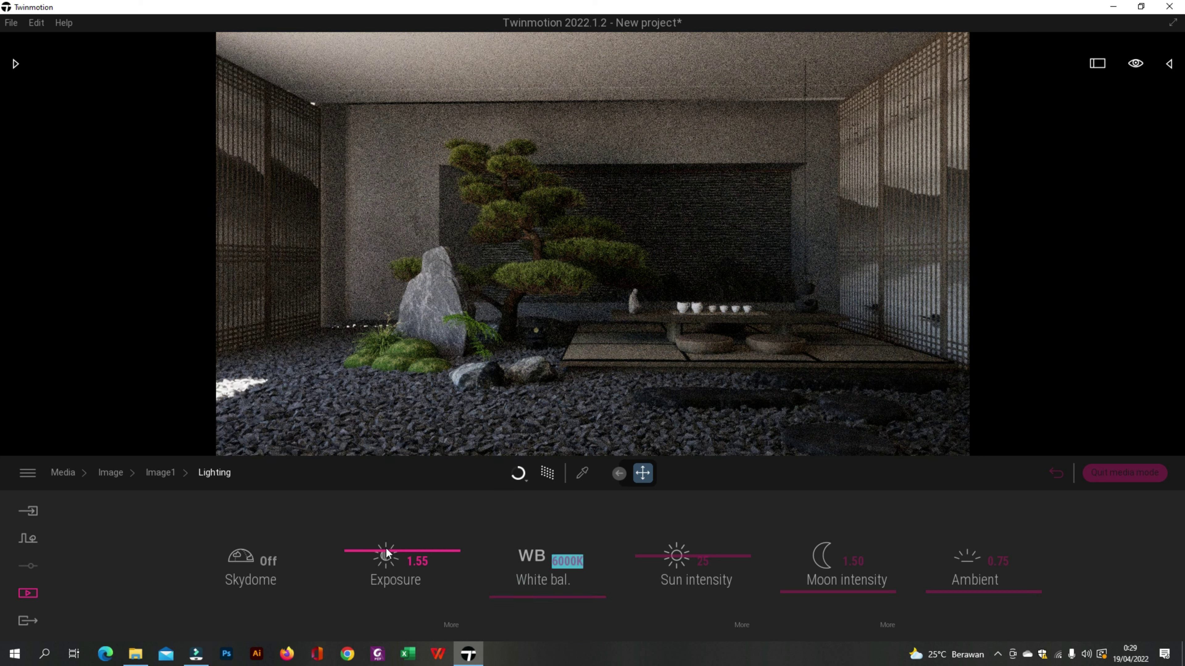
# Set Image1's exposure to 2.00 after trying a brighter value of 3.00.
pyautogui.moveTo(376, 550); pyautogui.dragTo(373, 545)
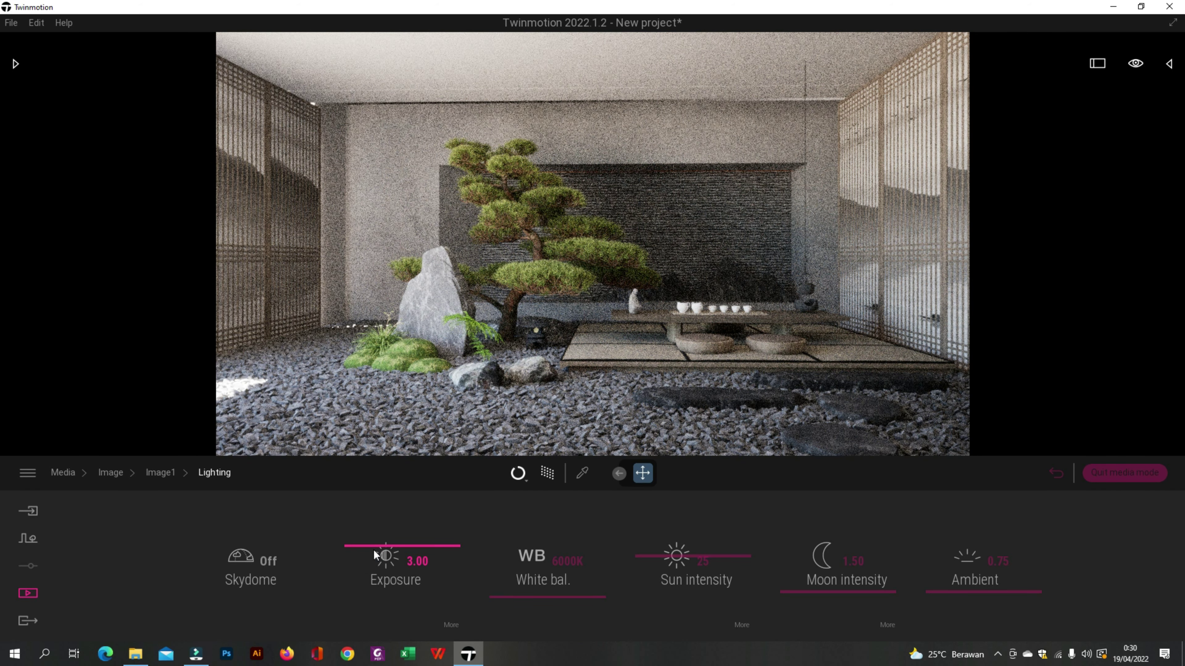
pyautogui.click(416, 561)
pyautogui.write('2')
pyautogui.press('Return')
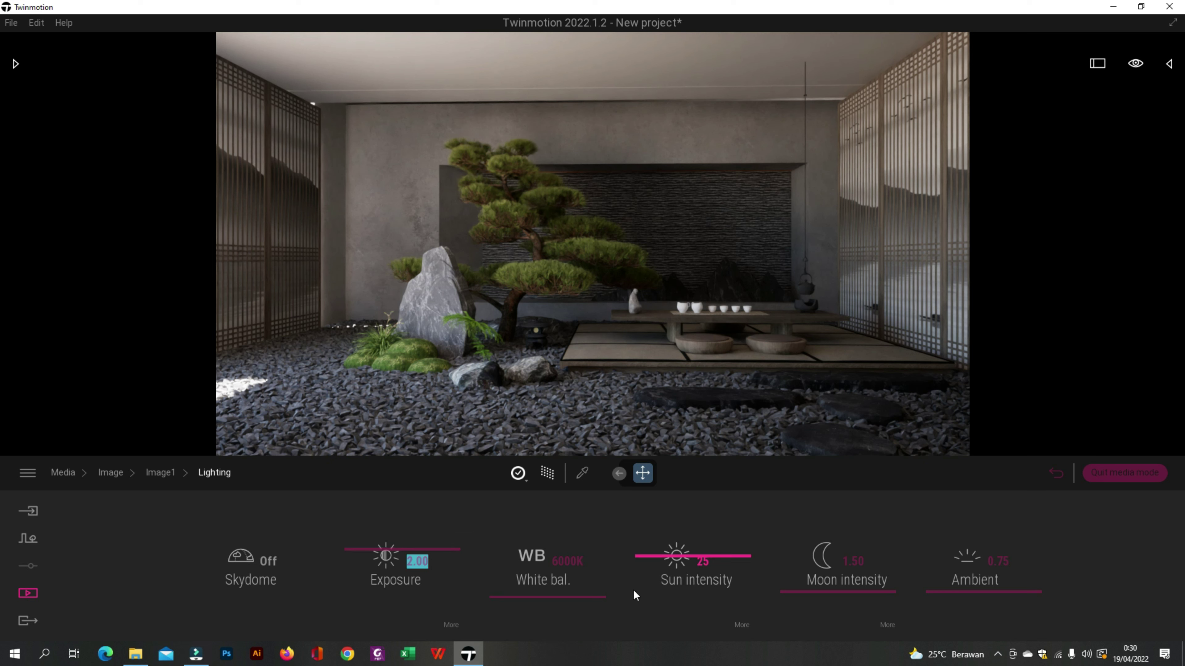
pyautogui.click(163, 477)
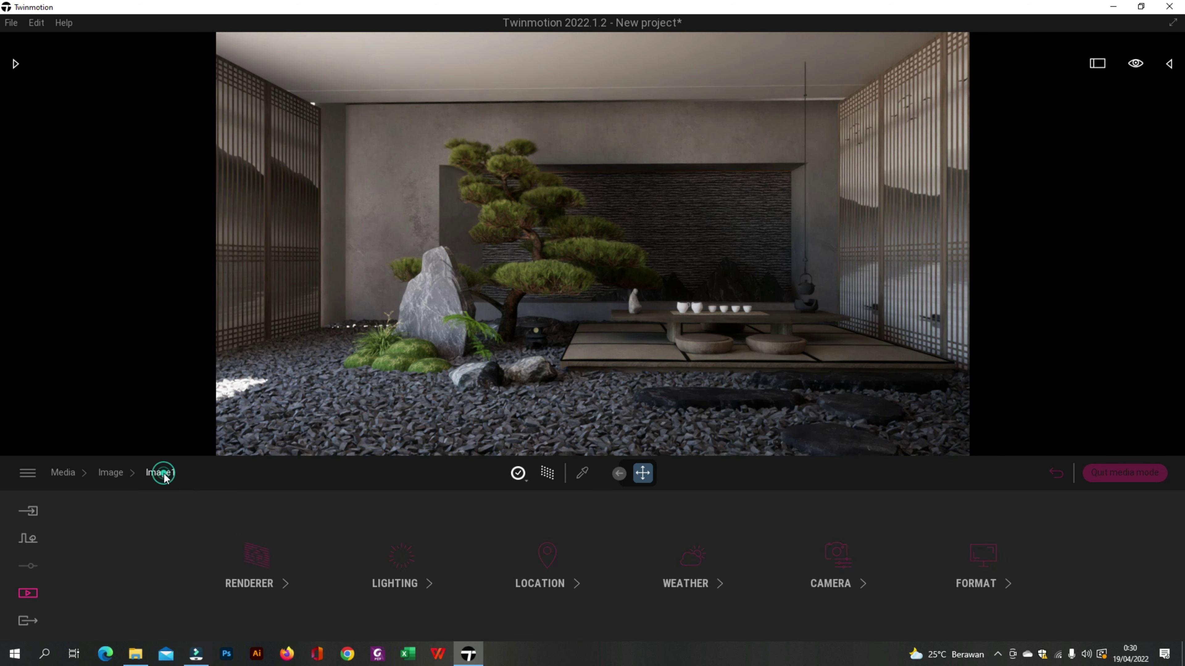
pyautogui.click(699, 584)
pyautogui.click(1116, 574)
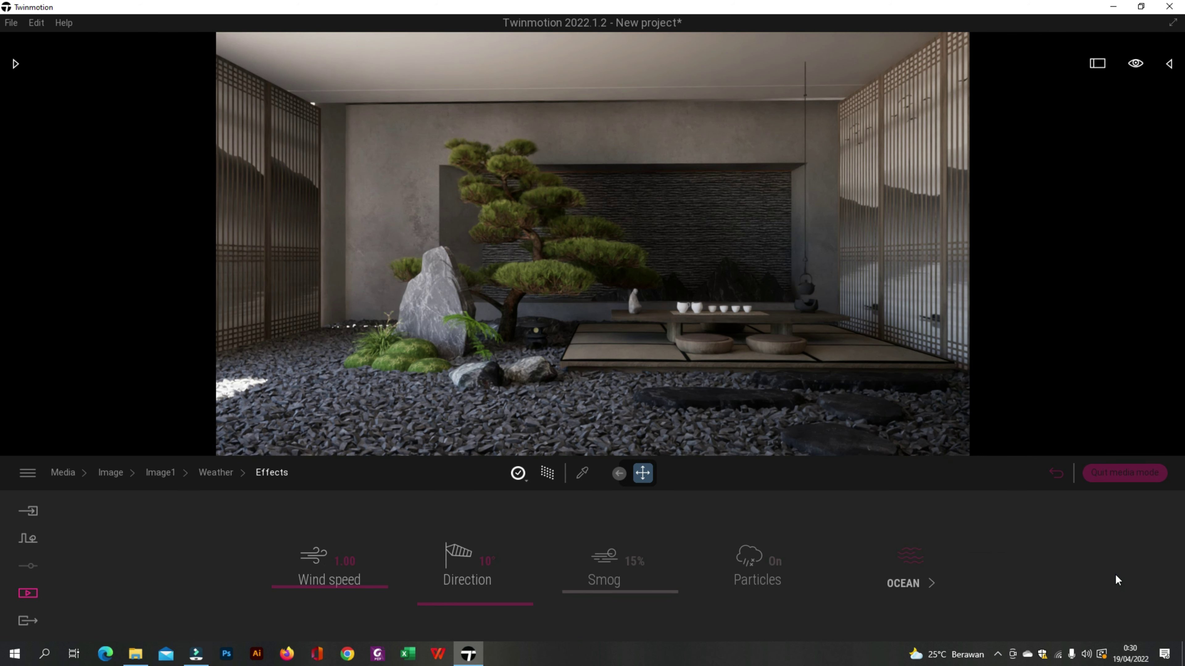
pyautogui.click(160, 472)
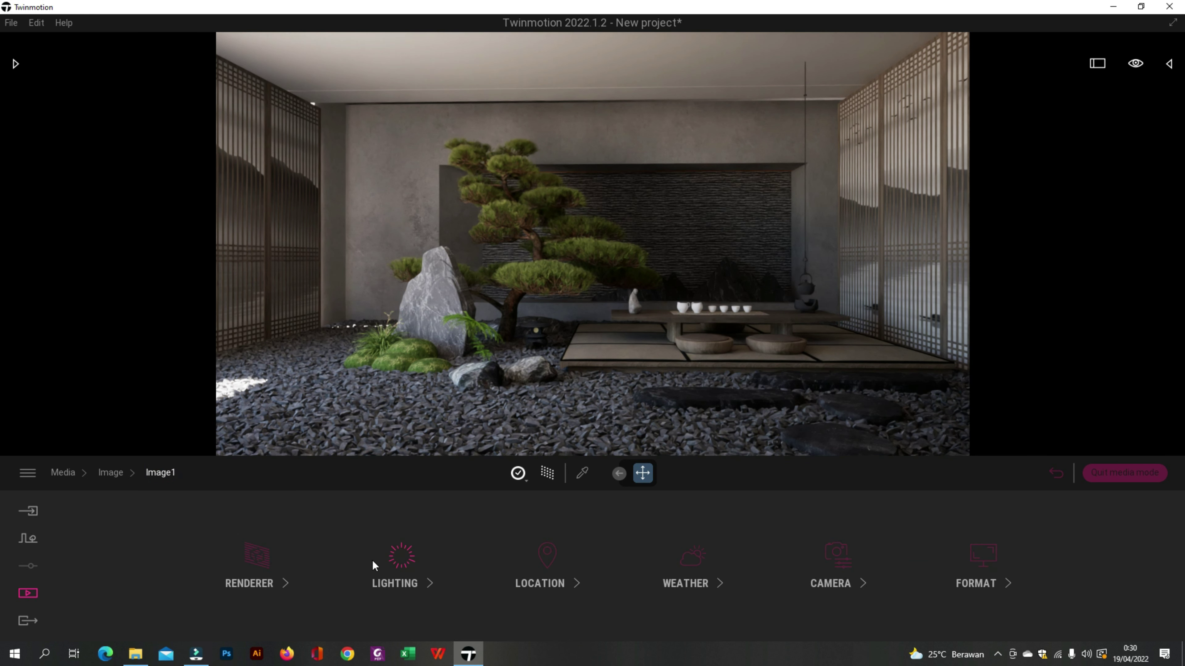
# Set Image1's time of day to about 12:37 and the path tracer quality to Medium.
pyautogui.click(548, 558)
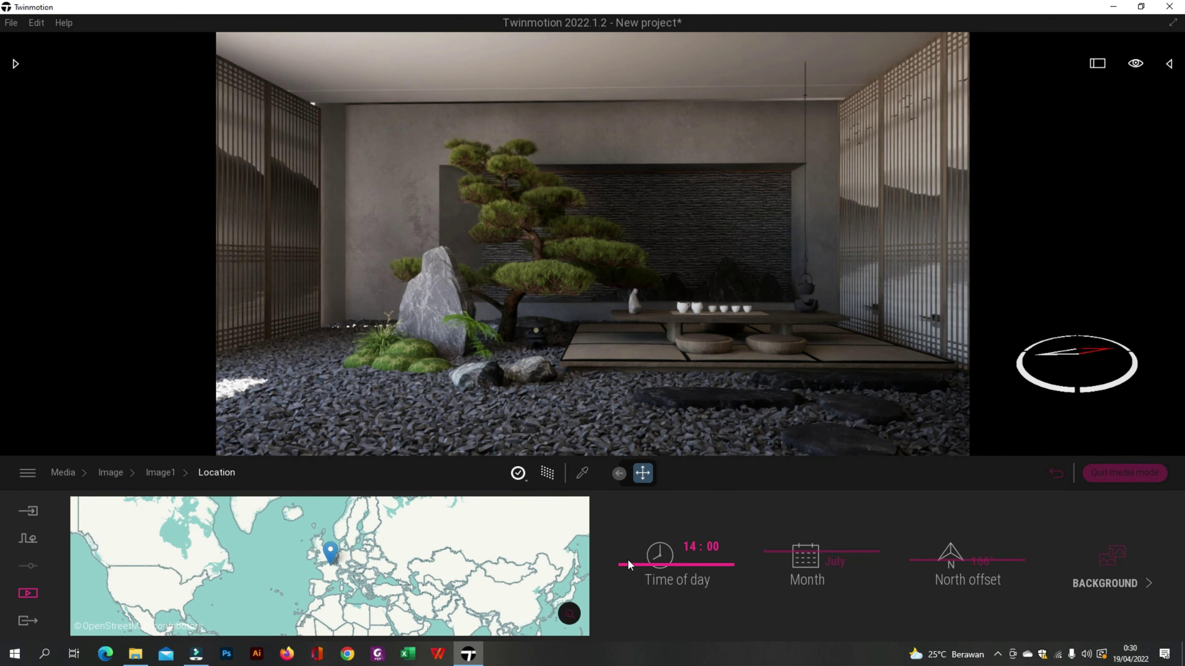
pyautogui.moveTo(628, 564); pyautogui.dragTo(627, 559)
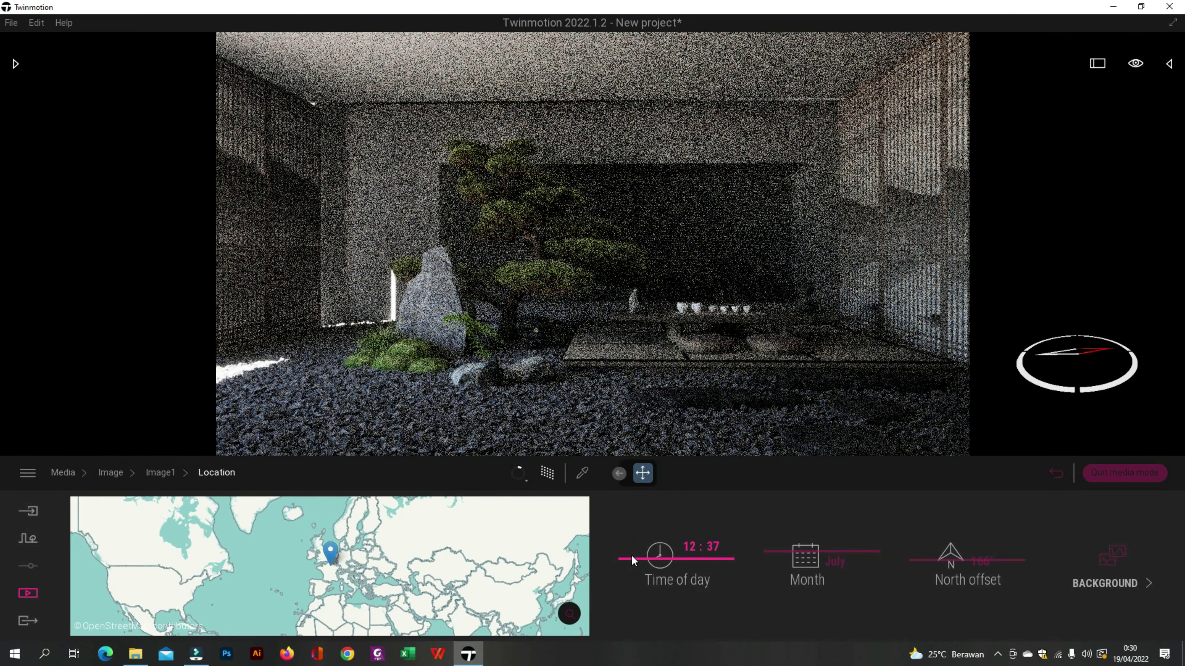
pyautogui.click(521, 476)
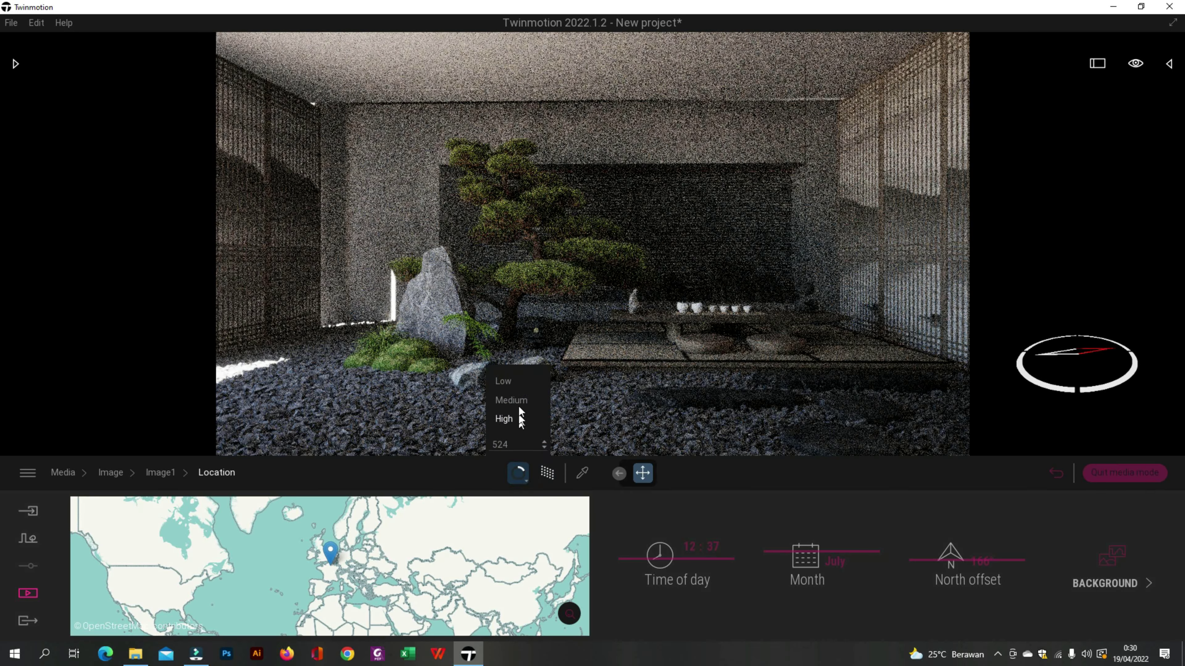
pyautogui.click(518, 399)
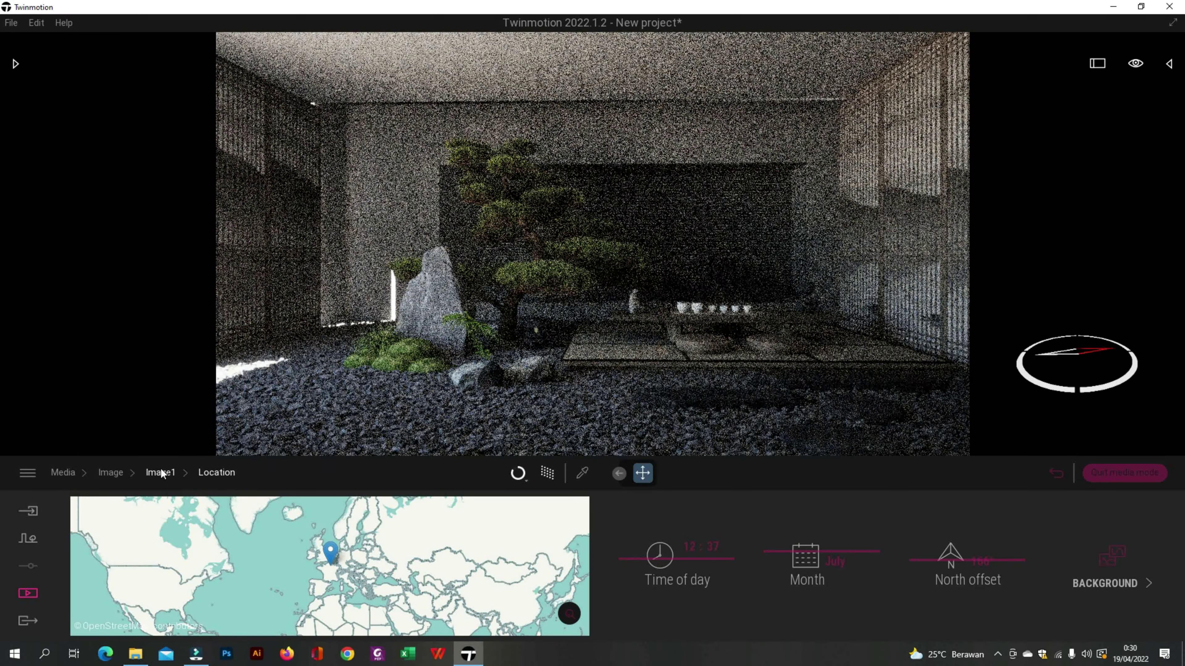
# Raise the ambient intensity in Image1's lighting settings to about 1.49.
pyautogui.click(161, 473)
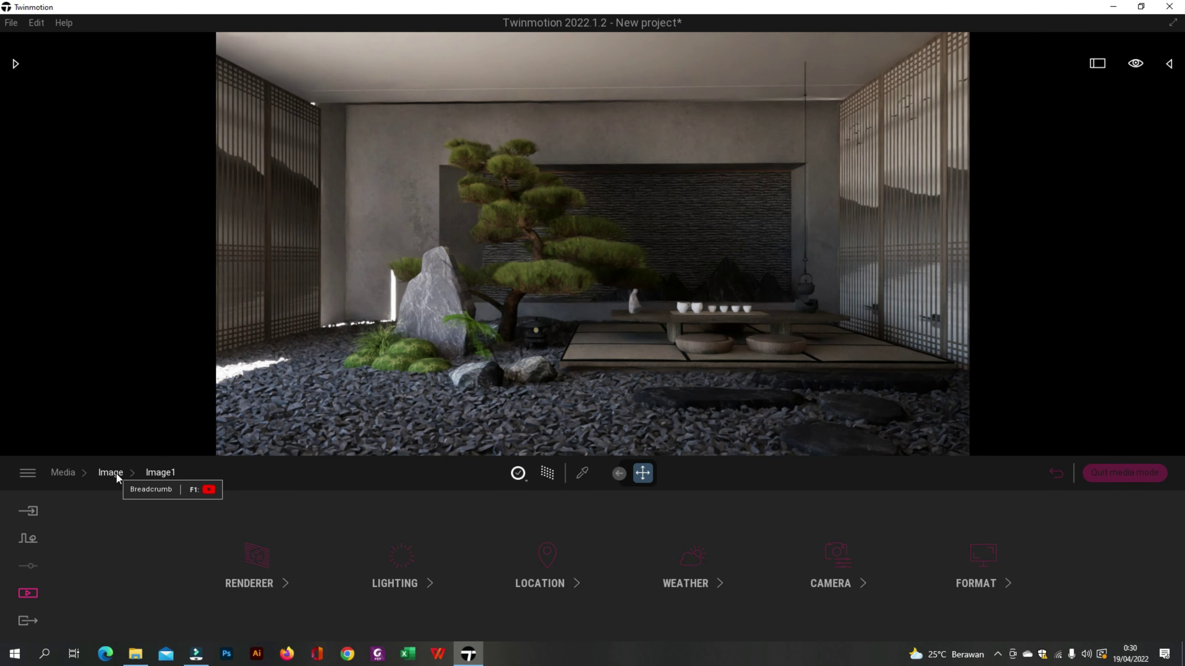
pyautogui.click(111, 472)
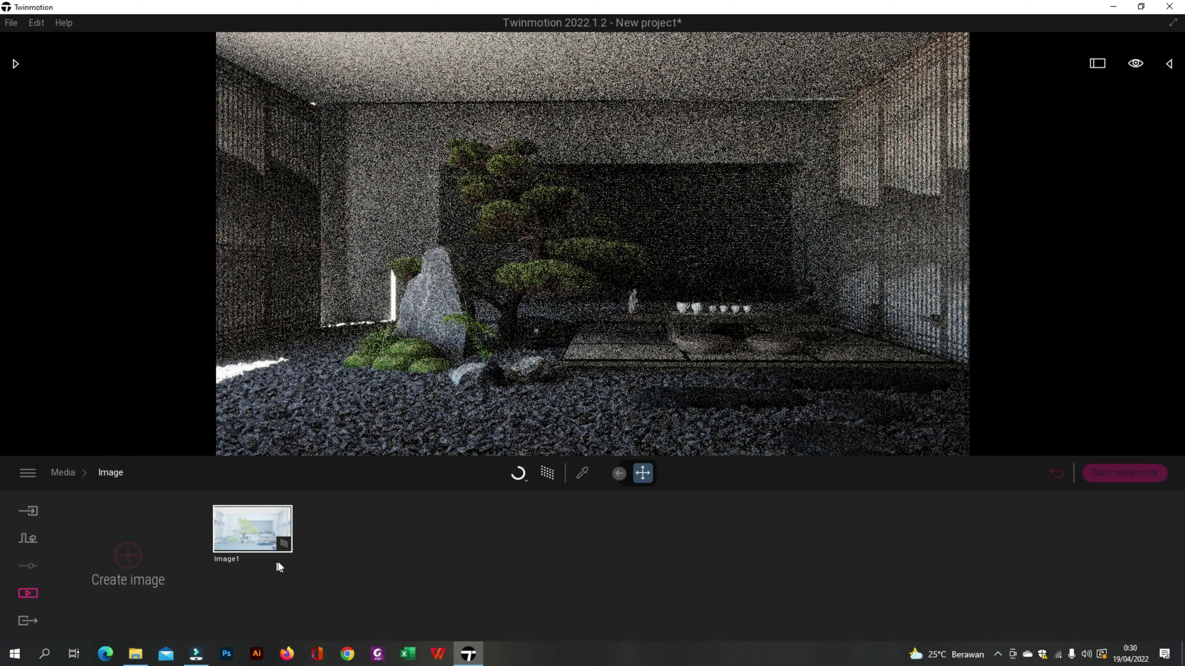
pyautogui.click(278, 561)
pyautogui.click(396, 571)
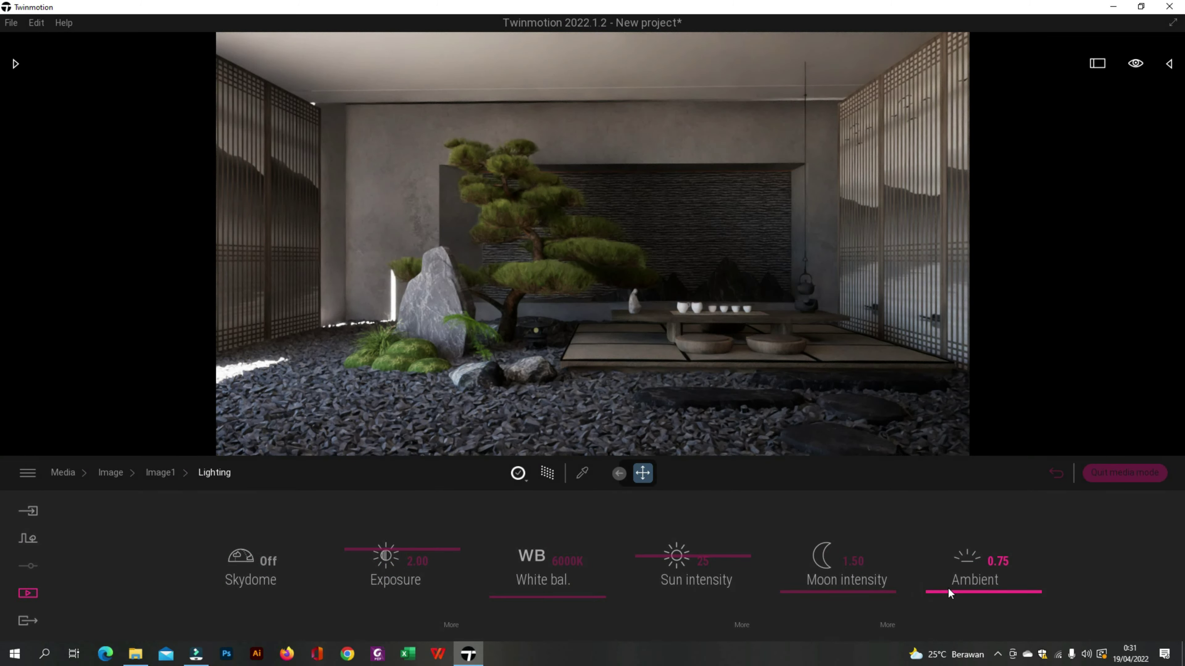
pyautogui.moveTo(948, 587); pyautogui.dragTo(948, 576)
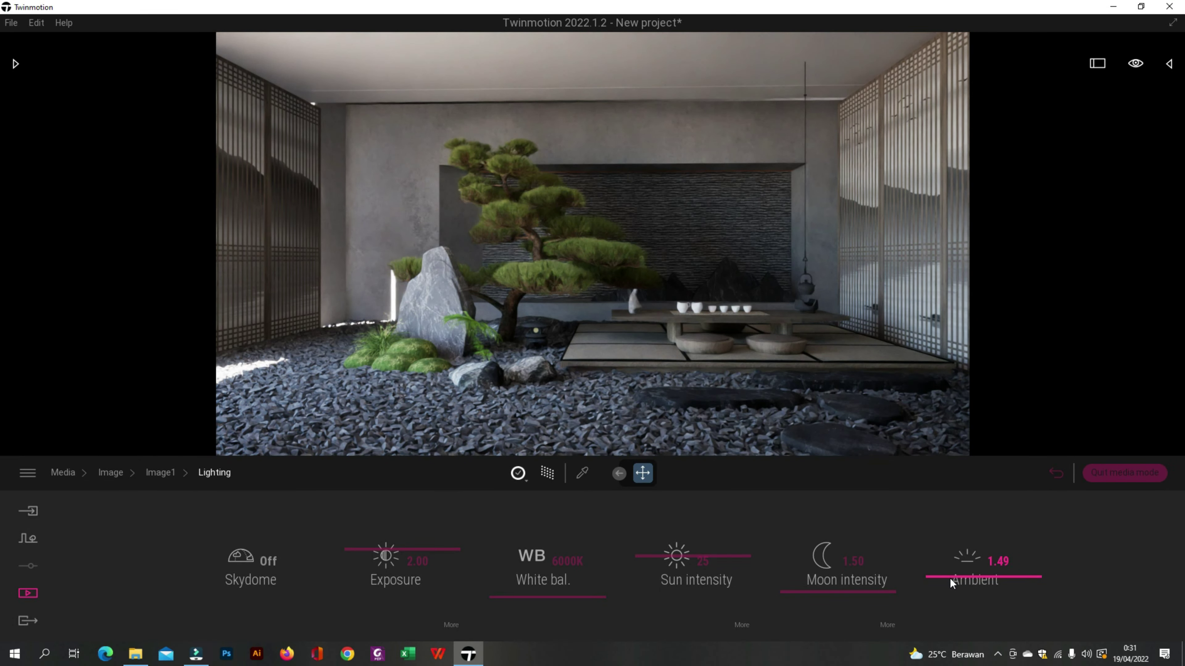
# Set the exposure in Image1's lighting settings to 2.50.
pyautogui.moveTo(403, 562); pyautogui.dragTo(405, 554)
pyautogui.click(413, 560)
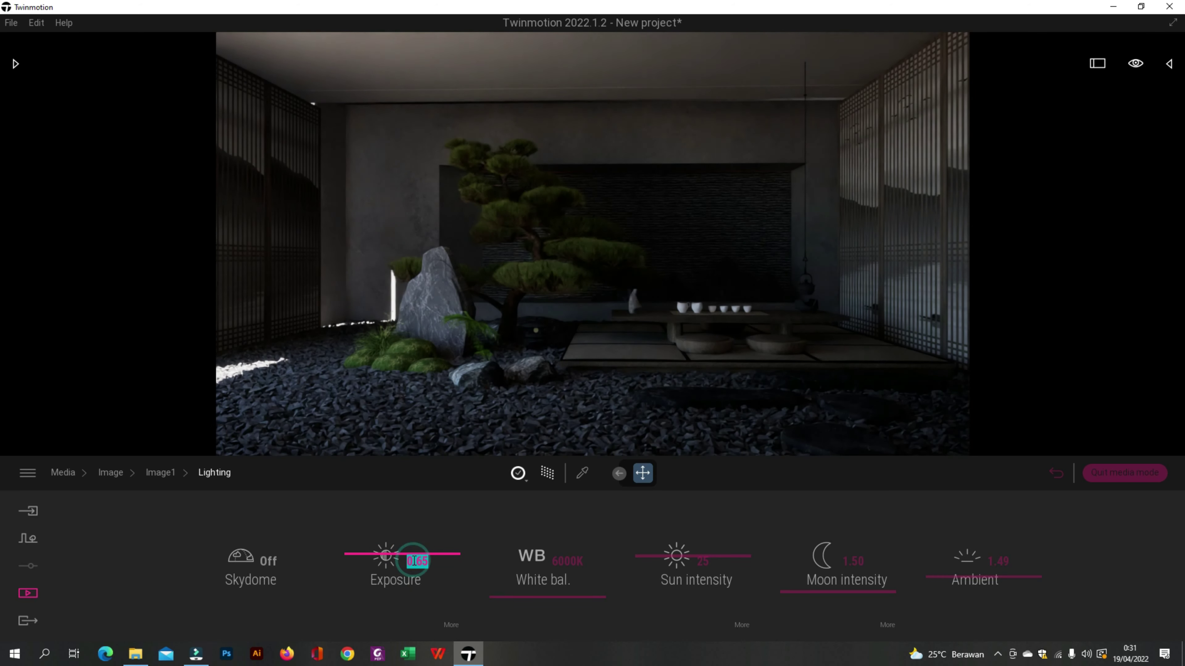
pyautogui.write('2.5')
pyautogui.press('Return')
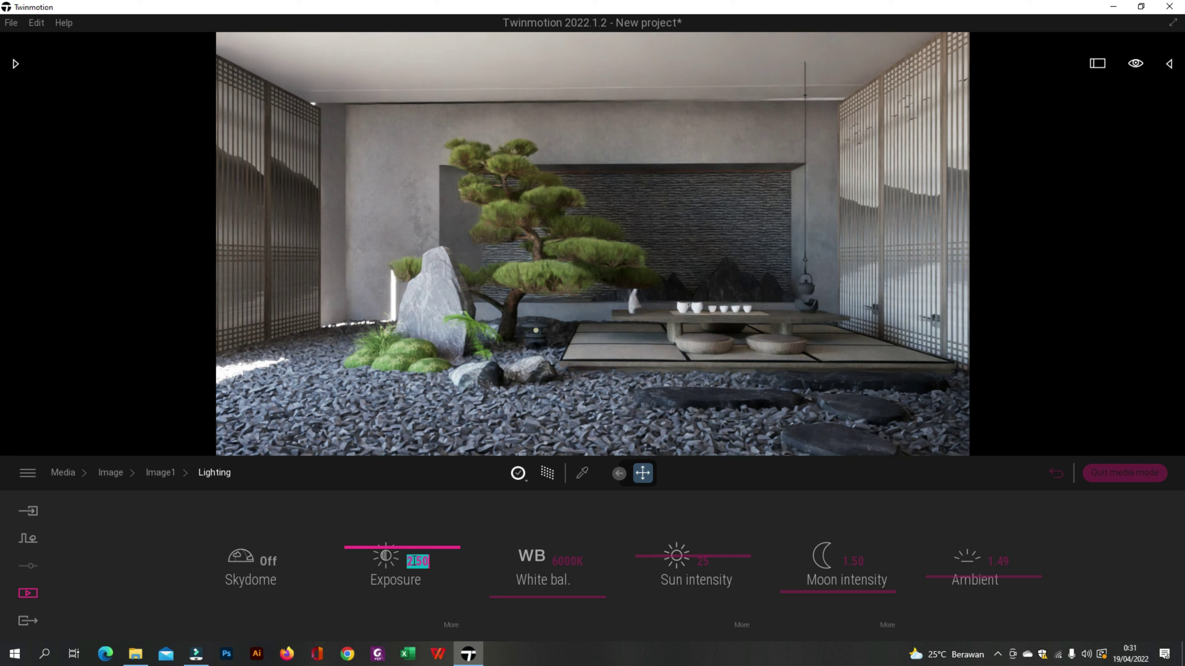
# Leave Image1's lighting settings, return to the image list and quit media mode.
pyautogui.click(159, 473)
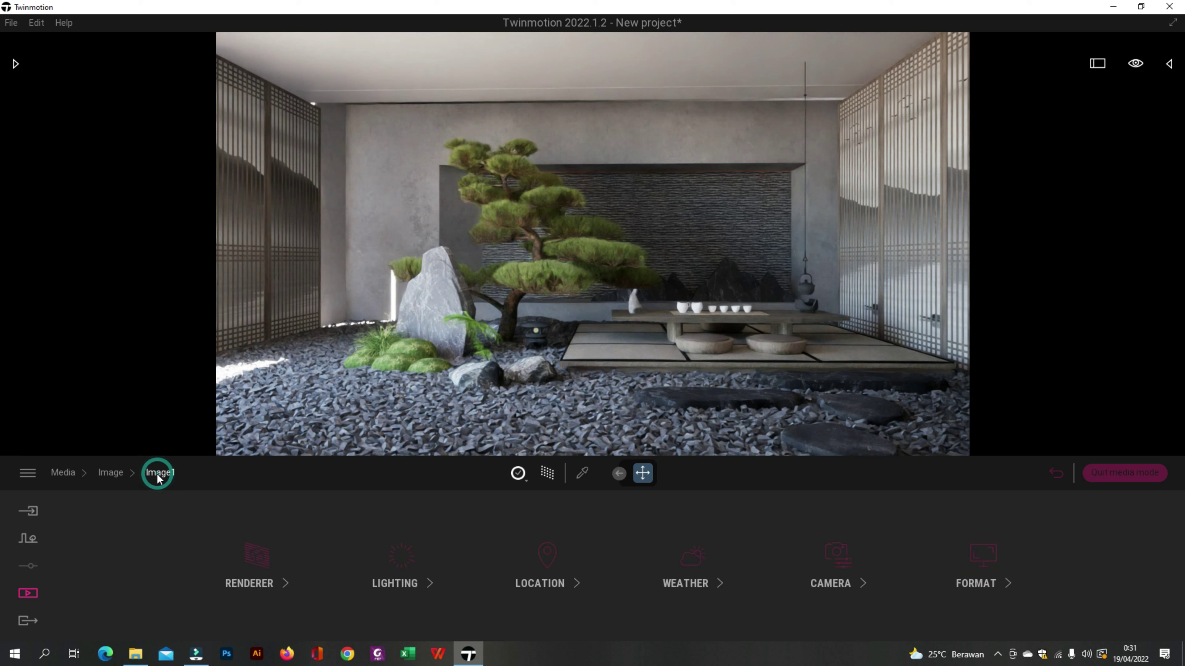
pyautogui.click(429, 585)
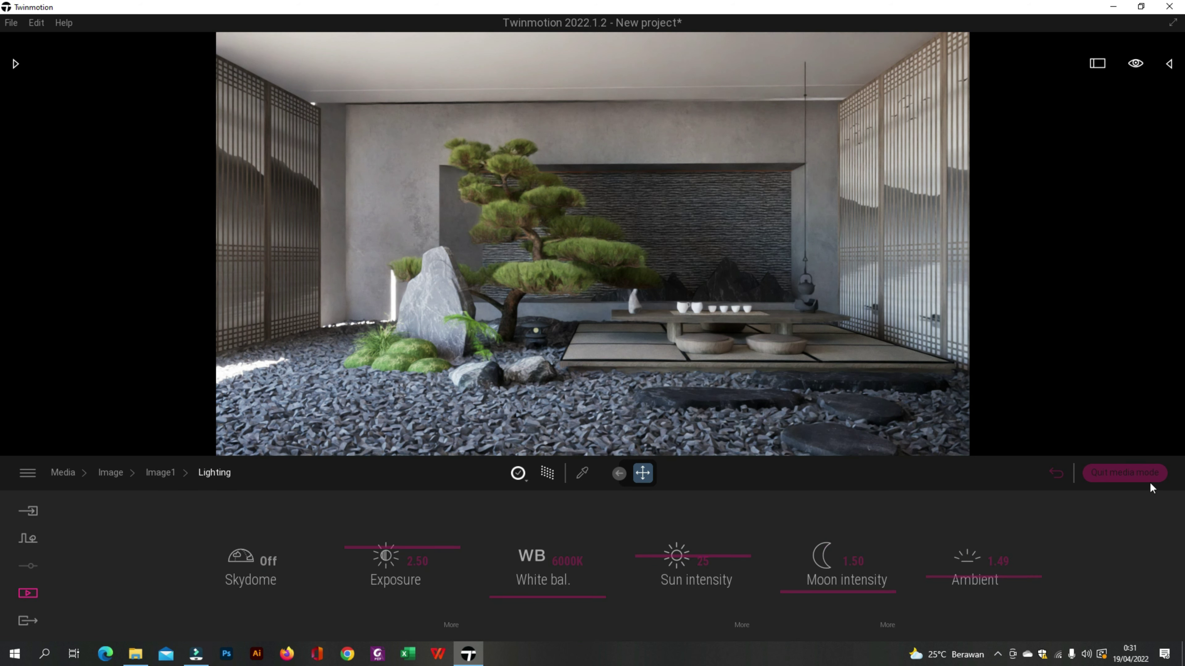
pyautogui.click(154, 473)
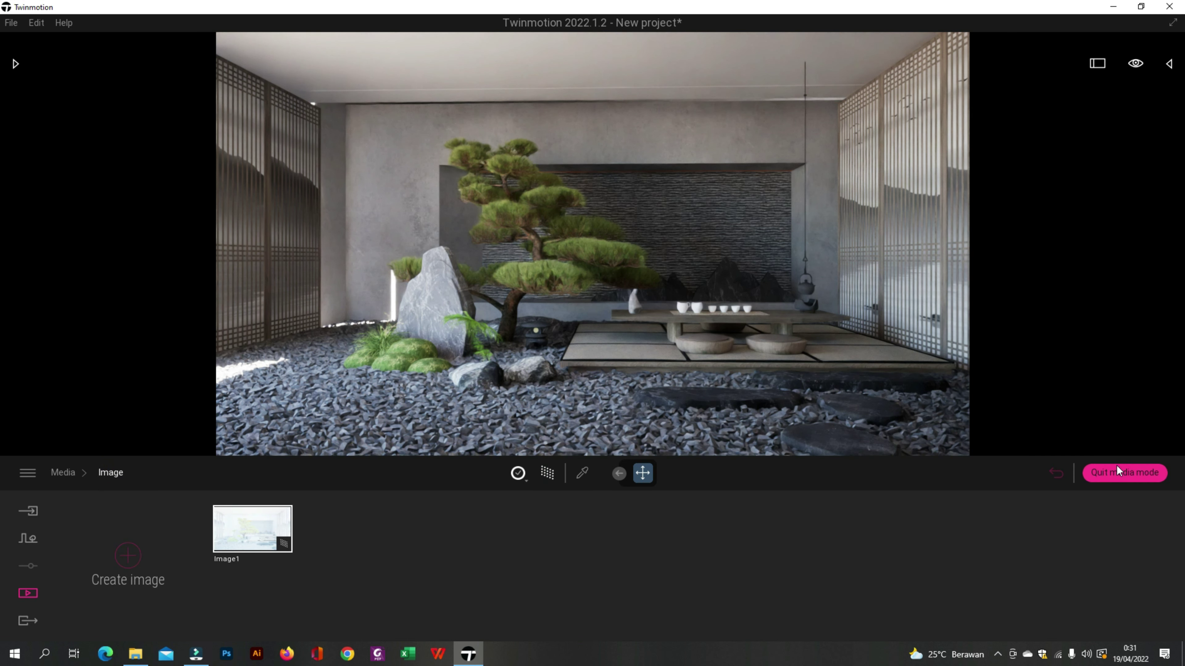
pyautogui.click(1126, 472)
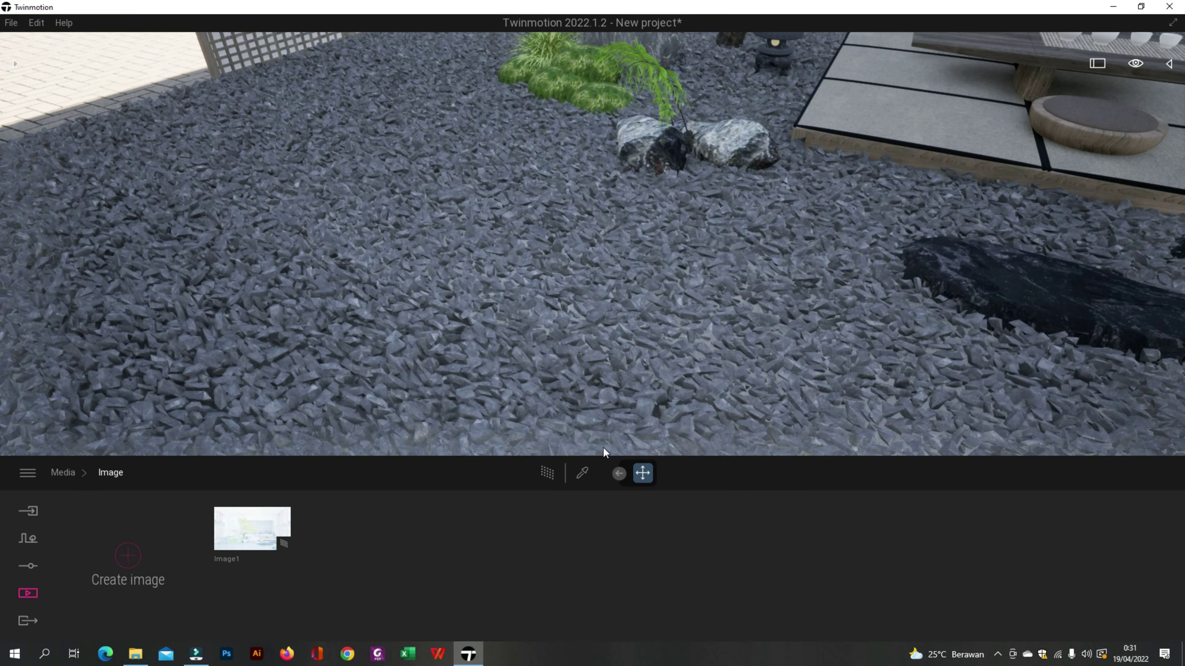
# Pick the gravel's w002 material from the scene and set its reflection to about 55%.
pyautogui.click(583, 472)
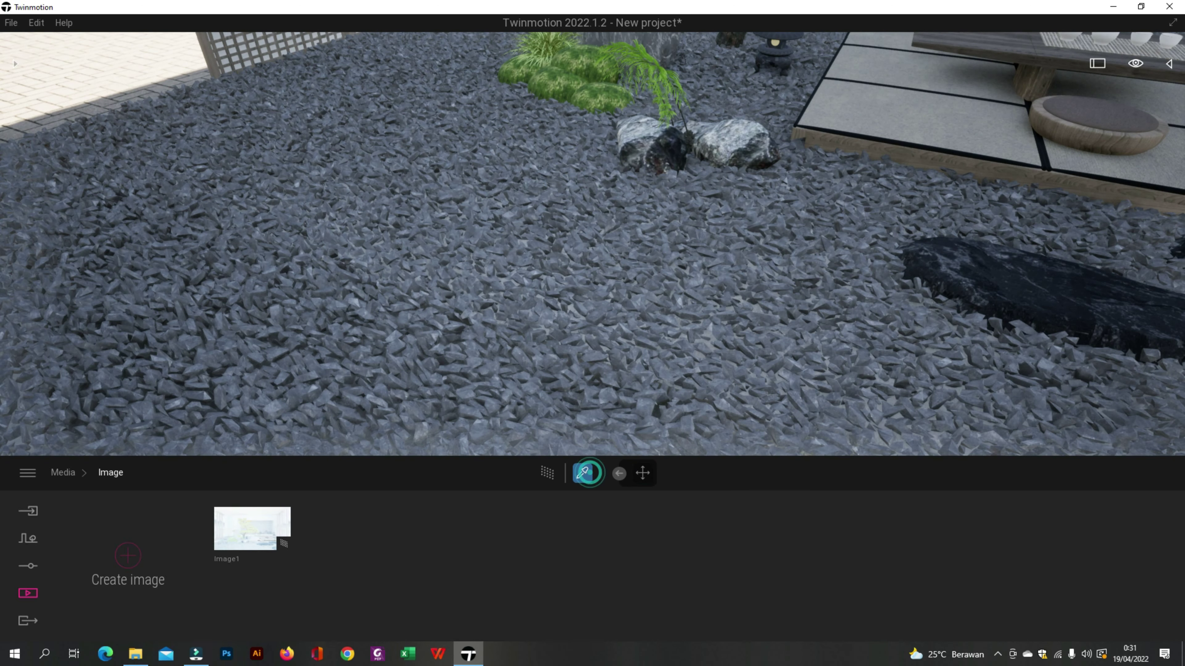
pyautogui.click(668, 322)
pyautogui.scroll(5, 668, 321)
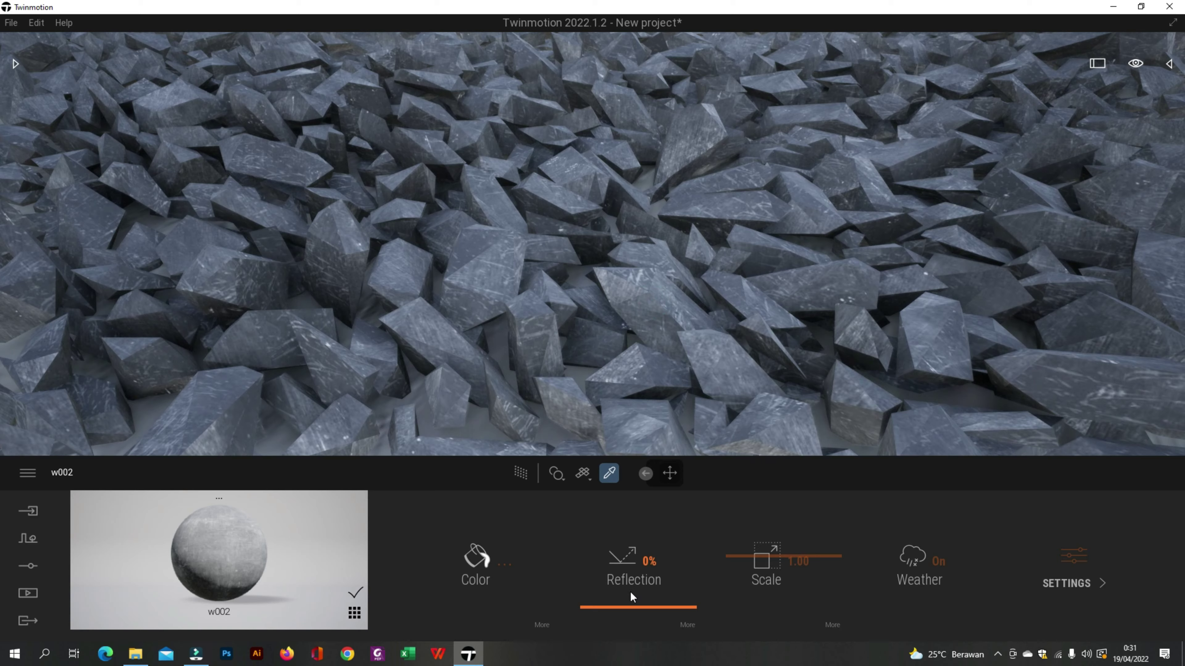
pyautogui.moveTo(633, 598); pyautogui.dragTo(634, 554)
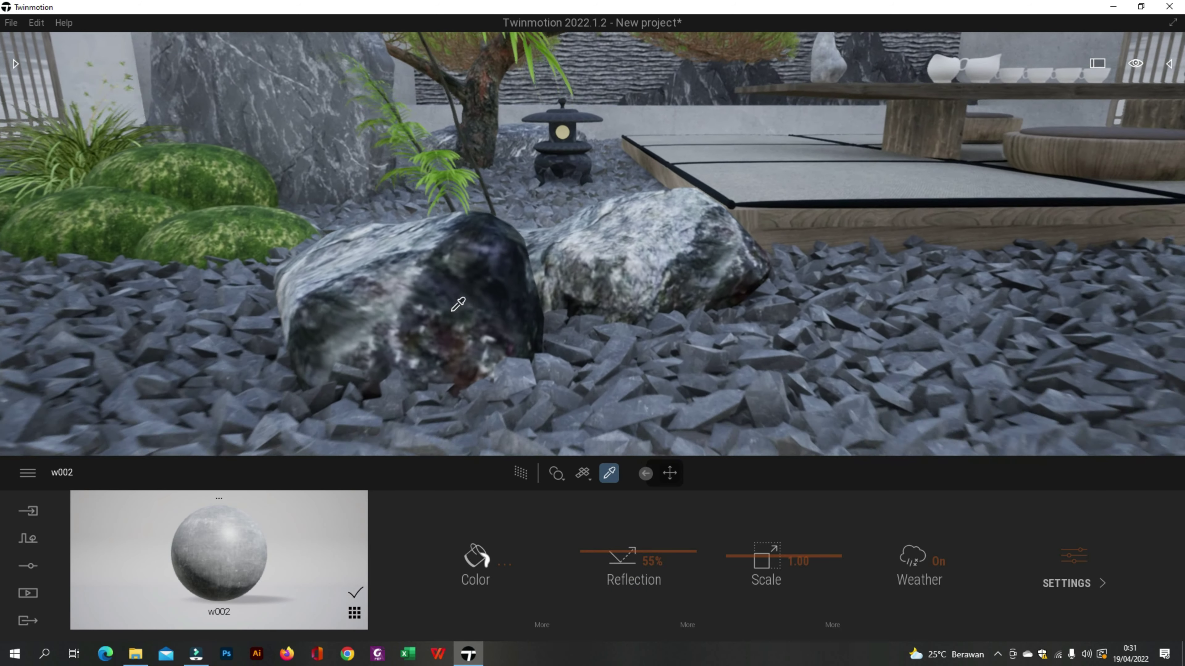
# Pick the speckled material of the two boulders on the gravel and set its reflection to about 41%.
pyautogui.click(639, 268)
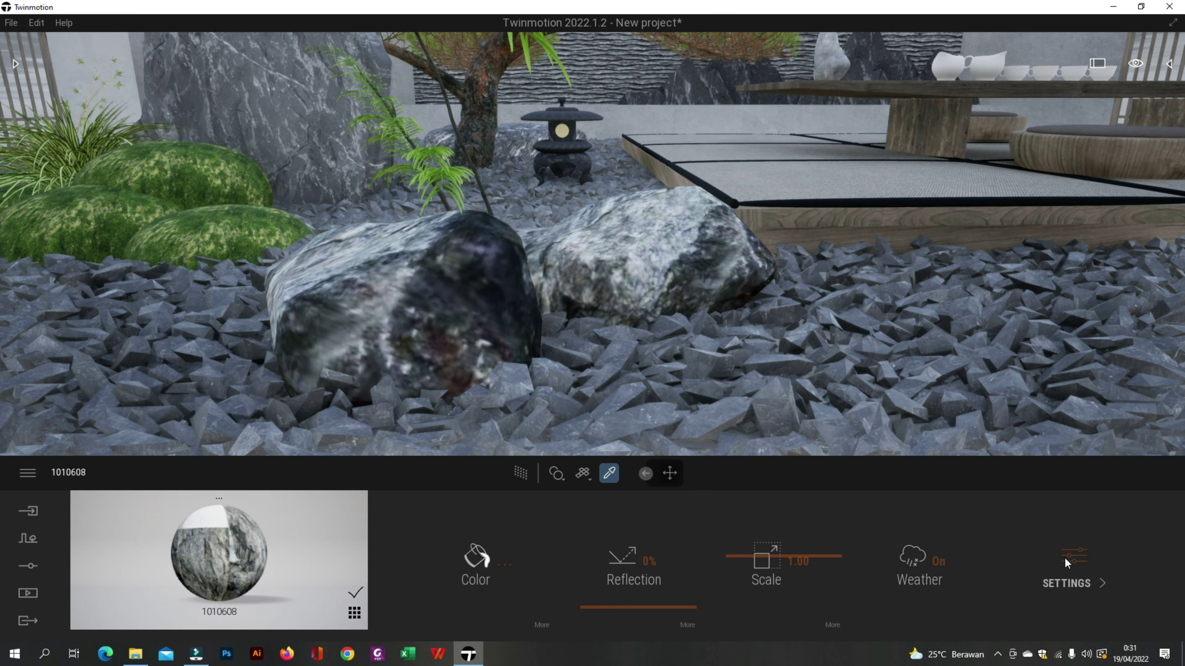
pyautogui.click(1072, 572)
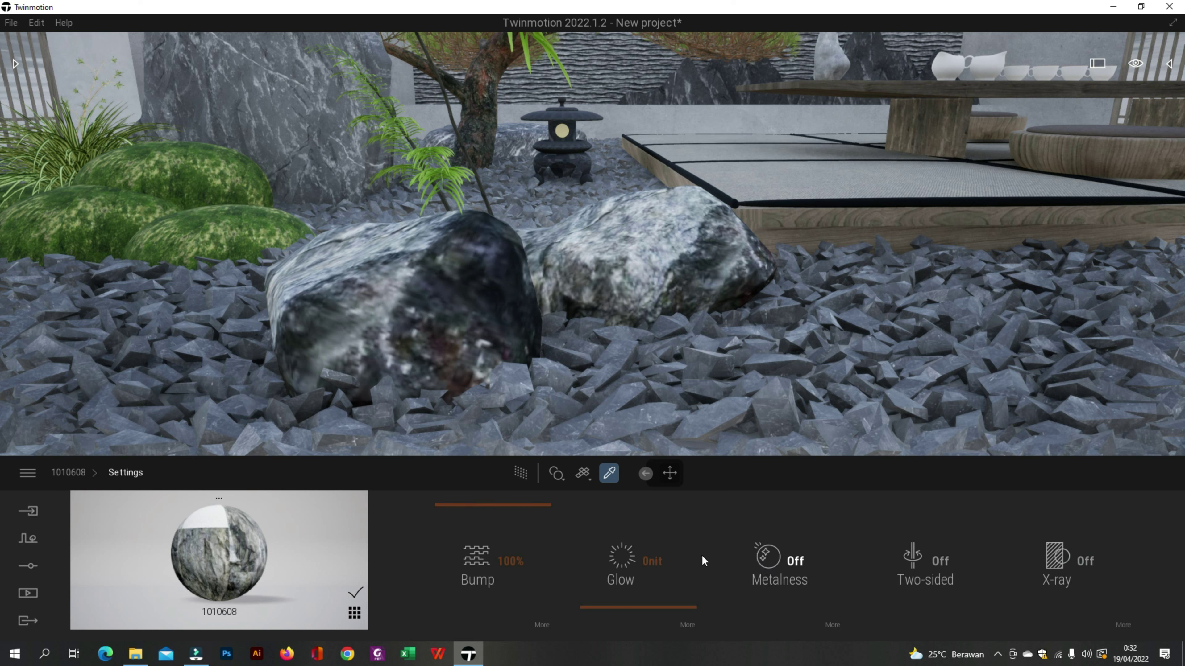
pyautogui.click(69, 473)
pyautogui.moveTo(606, 601); pyautogui.dragTo(619, 553)
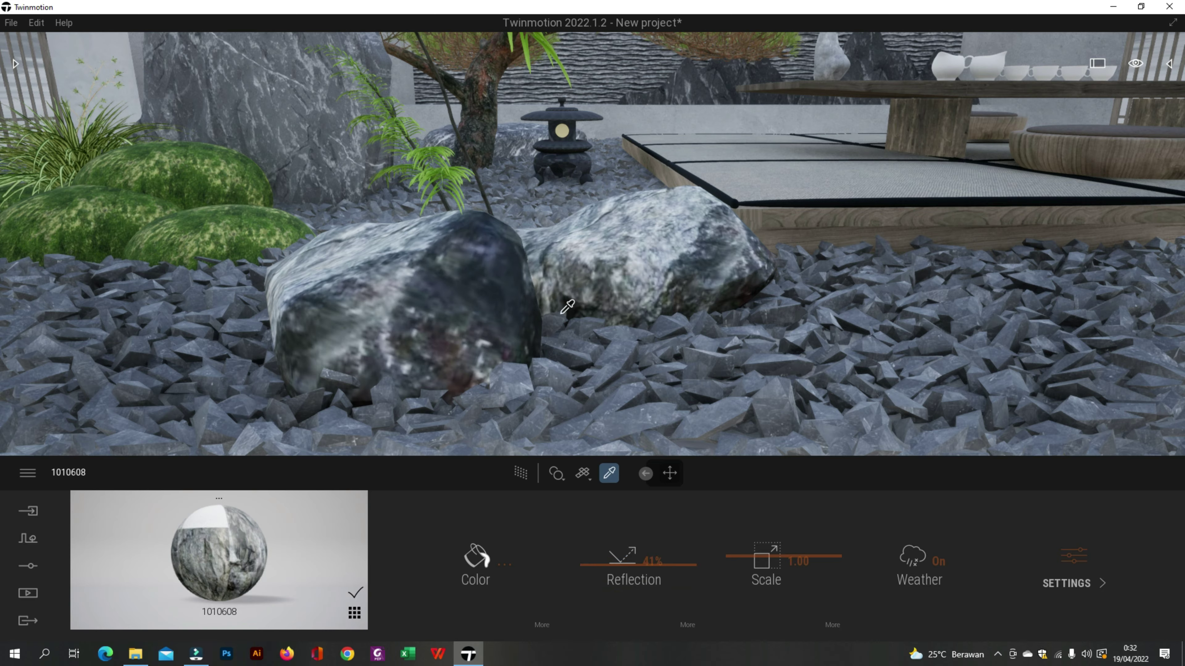
# Set the reflection of the black white-veined stone material m211005574 to about 54%.
pyautogui.moveTo(560, 314); pyautogui.dragTo(595, 304, button='right')
pyautogui.click(664, 267)
pyautogui.moveTo(599, 592); pyautogui.dragTo(624, 524)
# Pick the q2011 material of the dark round stepping stones and set its reflection to about 47%.
pyautogui.press('w')
pyautogui.moveTo(653, 410); pyautogui.dragTo(696, 308, button='right')
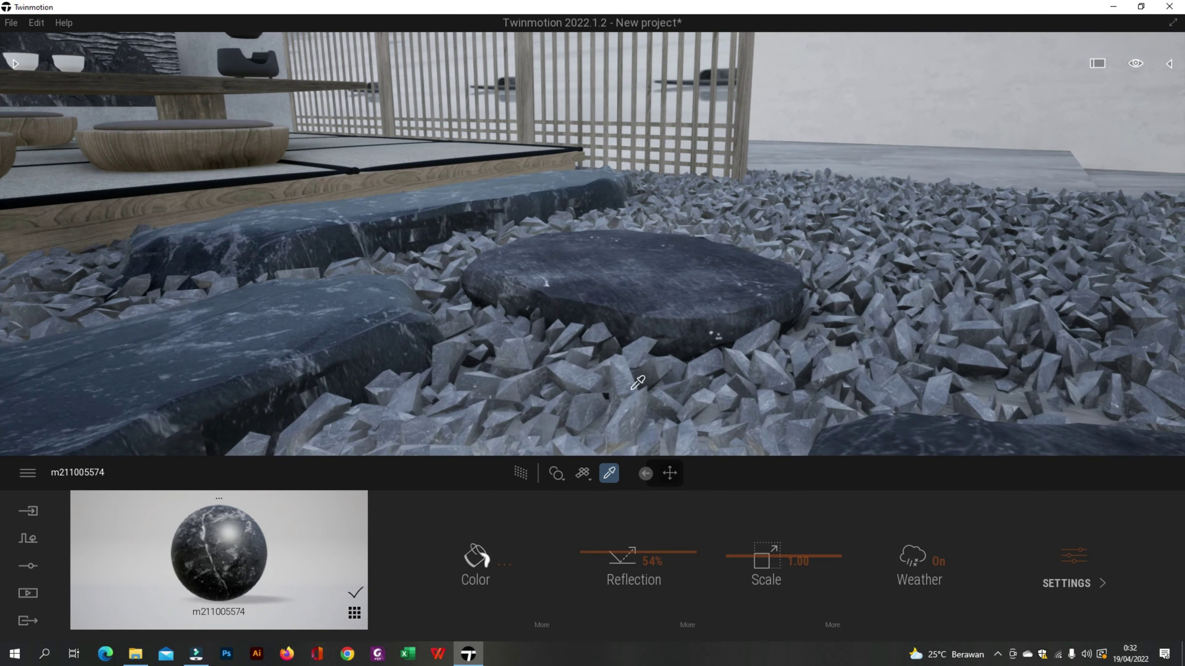
pyautogui.scroll(4, 638, 373)
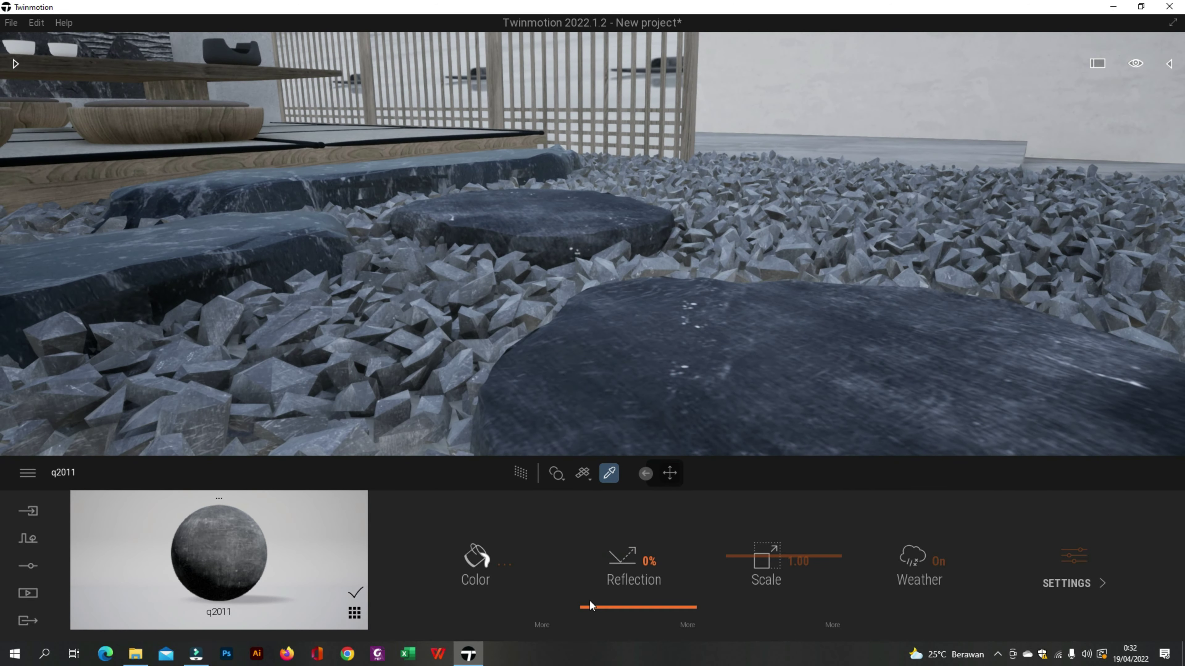
pyautogui.moveTo(602, 607); pyautogui.dragTo(599, 559)
# Set the reflection of the platform's tatami mat material to about 57% and of its wooden edge material to about 88%.
pyautogui.press('a')
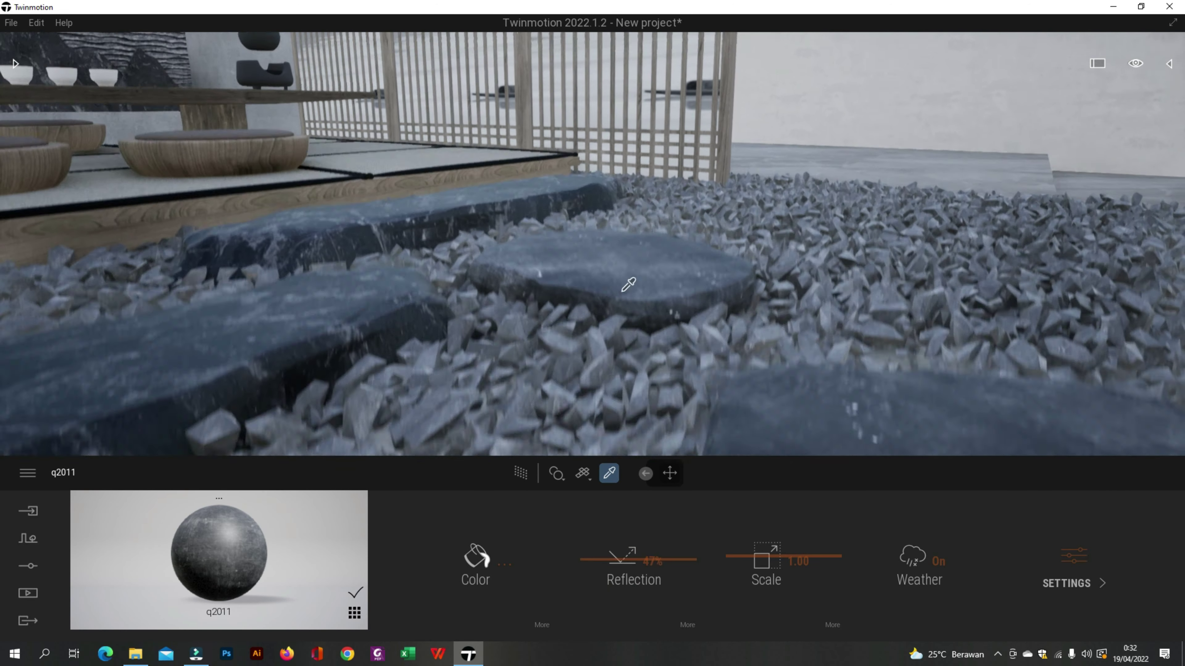
pyautogui.click(422, 223)
pyautogui.press('w')
pyautogui.press('a')
pyautogui.moveTo(548, 302); pyautogui.dragTo(356, 225, button='right')
pyautogui.press('e')
pyautogui.click(611, 252)
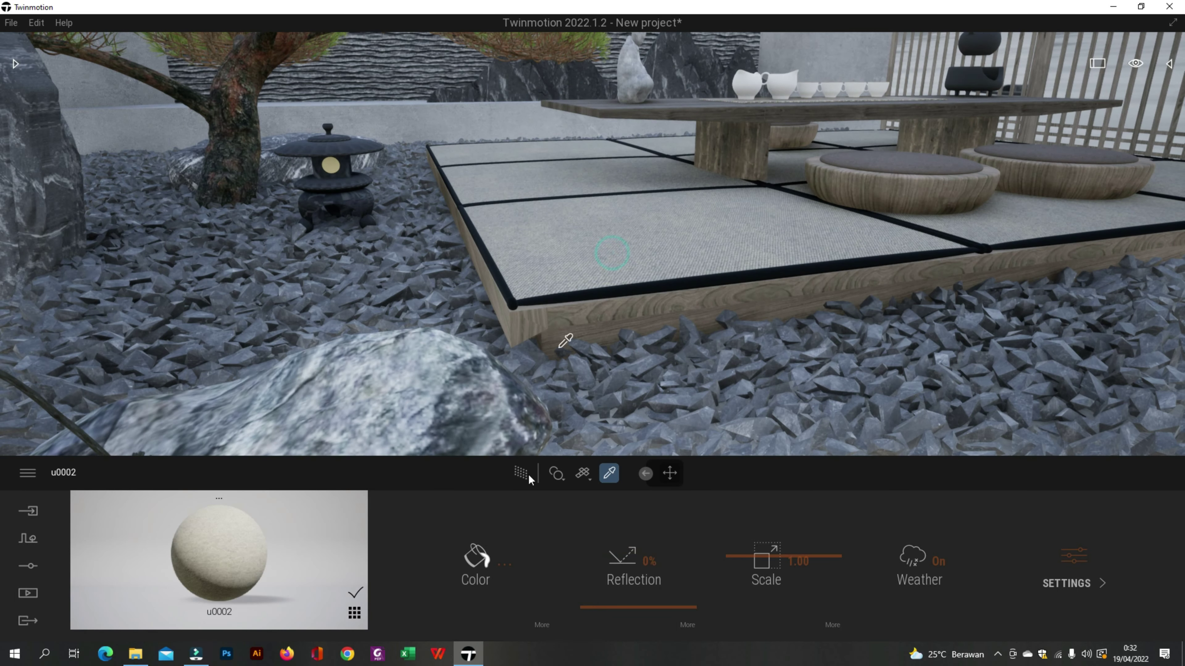
pyautogui.moveTo(607, 610); pyautogui.dragTo(614, 554)
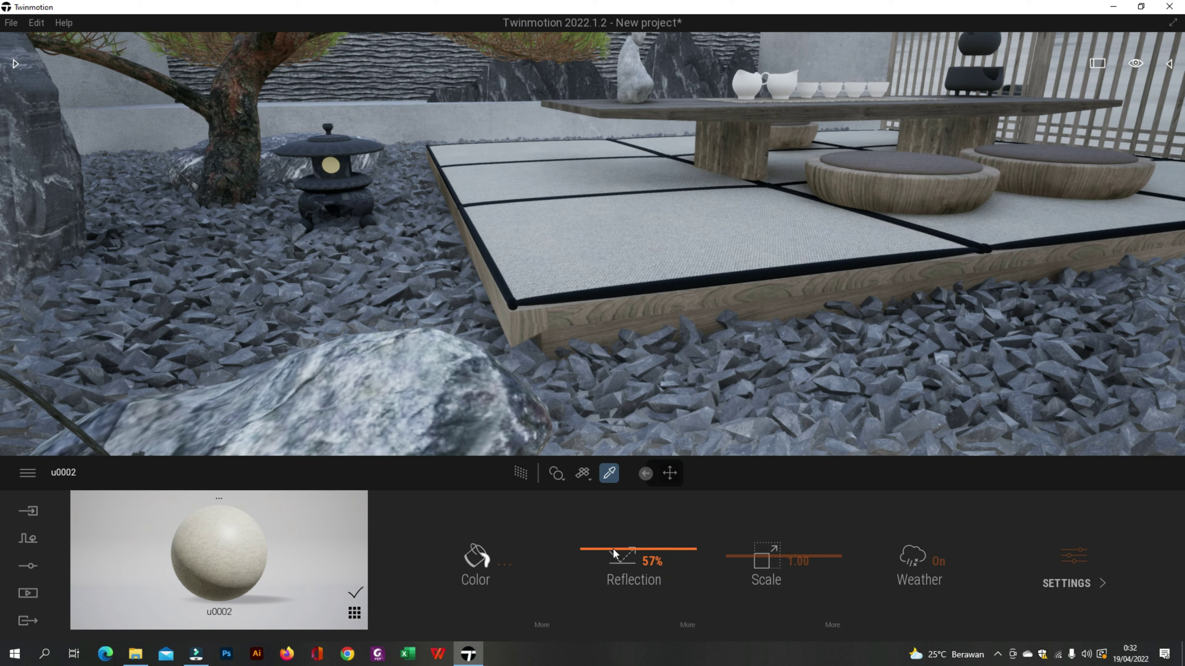
pyautogui.click(582, 328)
pyautogui.moveTo(593, 603); pyautogui.dragTo(611, 517)
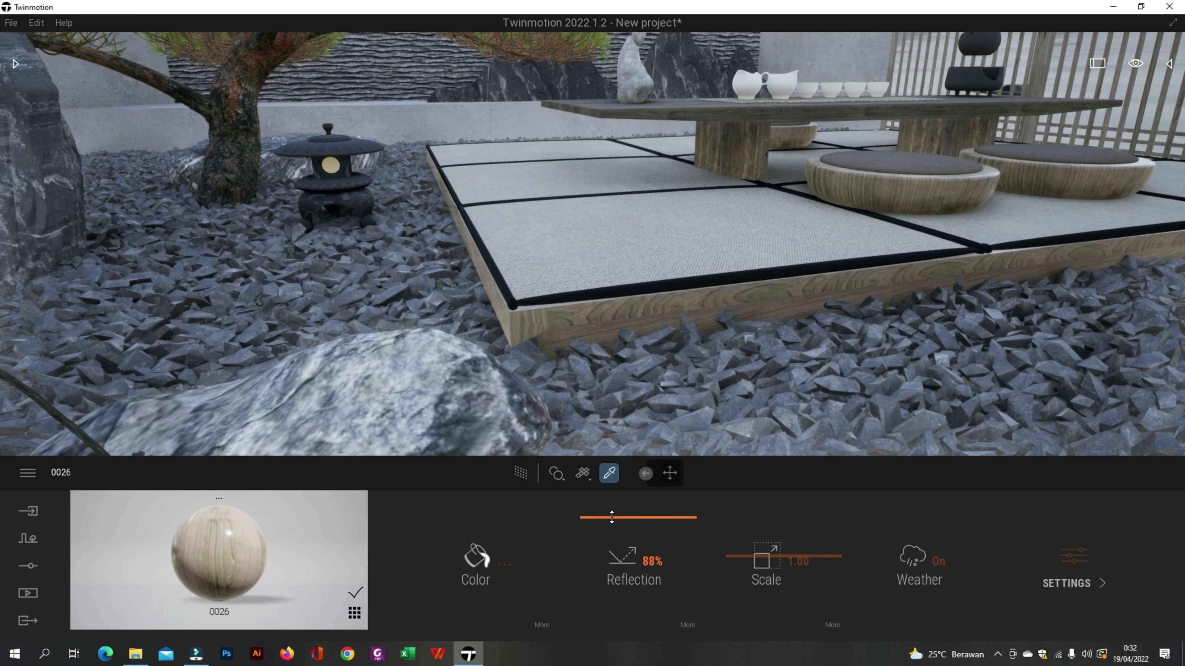
# Pick the tea table's wood material 120032 and set its reflection to about 69%.
pyautogui.press('e')
pyautogui.press('w')
pyautogui.press('d')
pyautogui.press('e')
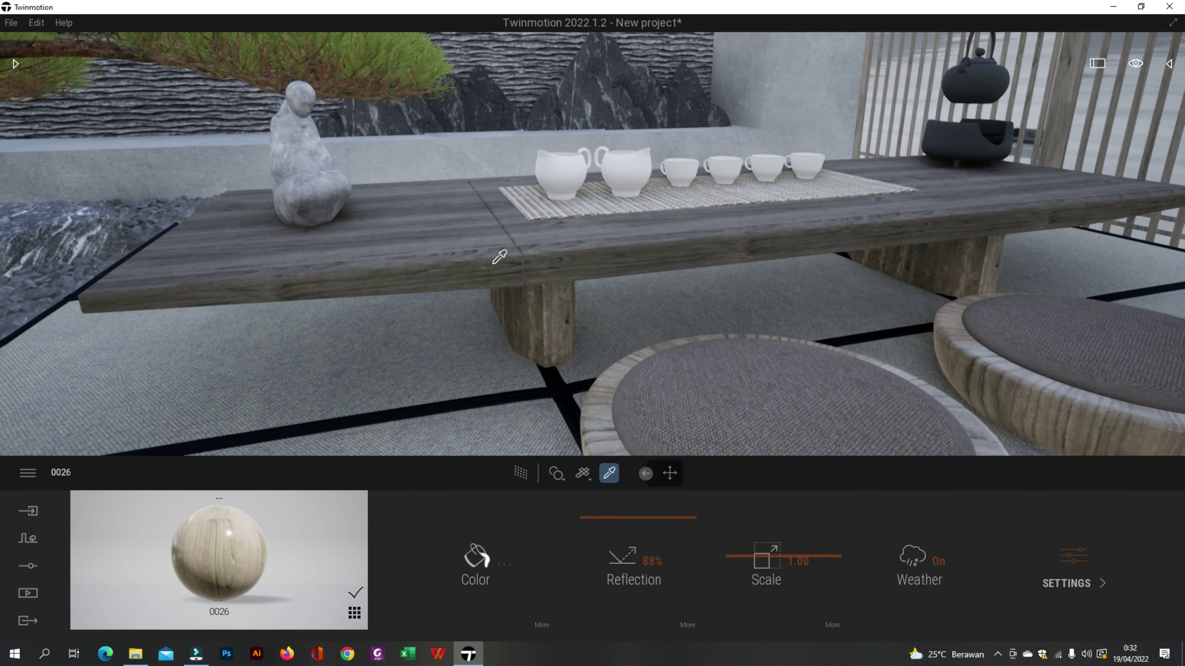
pyautogui.click(489, 264)
pyautogui.moveTo(601, 598); pyautogui.dragTo(618, 536)
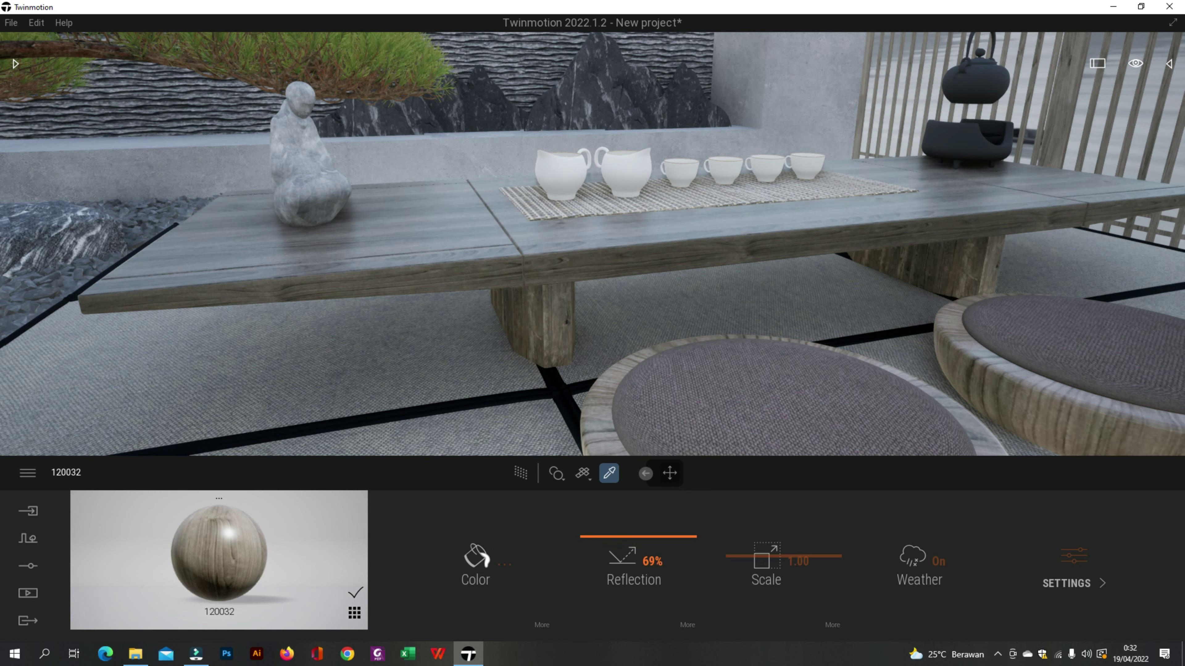
# Pick the light stone material of the statue on the tea table and set its reflection to about 71%.
pyautogui.press('e')
pyautogui.press('w')
pyautogui.click(177, 331)
pyautogui.moveTo(587, 604); pyautogui.dragTo(613, 537)
# Set the reflection of the hanging kettle and stand's material to about 65% and turn on its metalness.
pyautogui.press('w')
pyautogui.press('d')
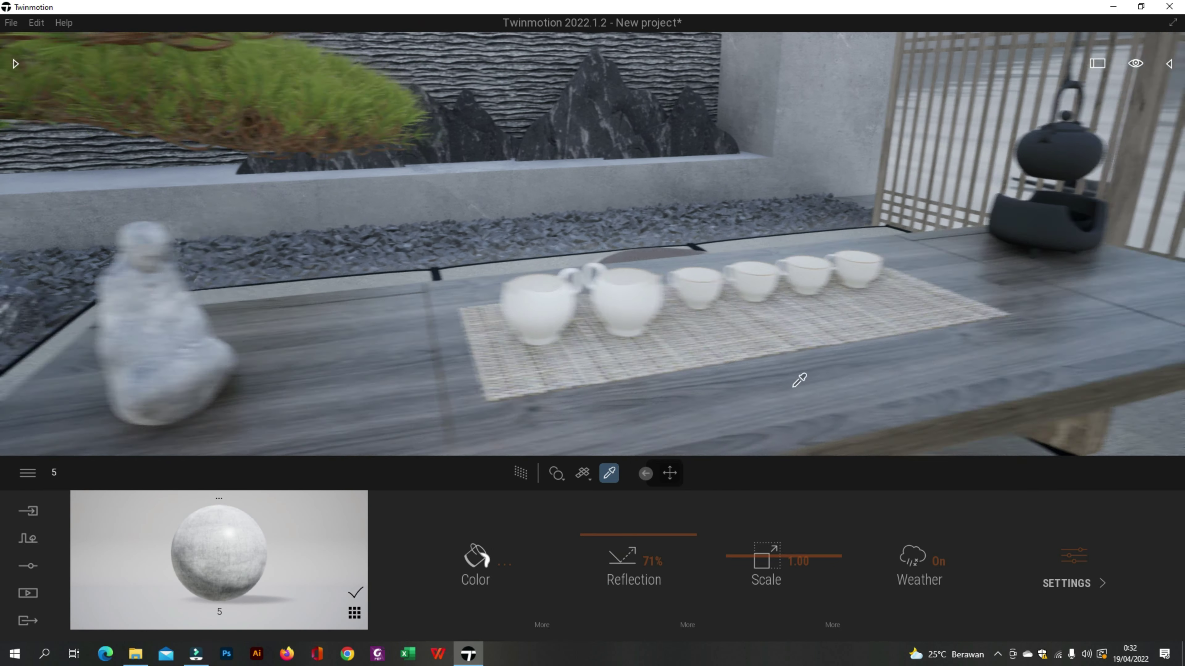
pyautogui.press('e')
pyautogui.click(691, 381)
pyautogui.moveTo(622, 589); pyautogui.dragTo(619, 543)
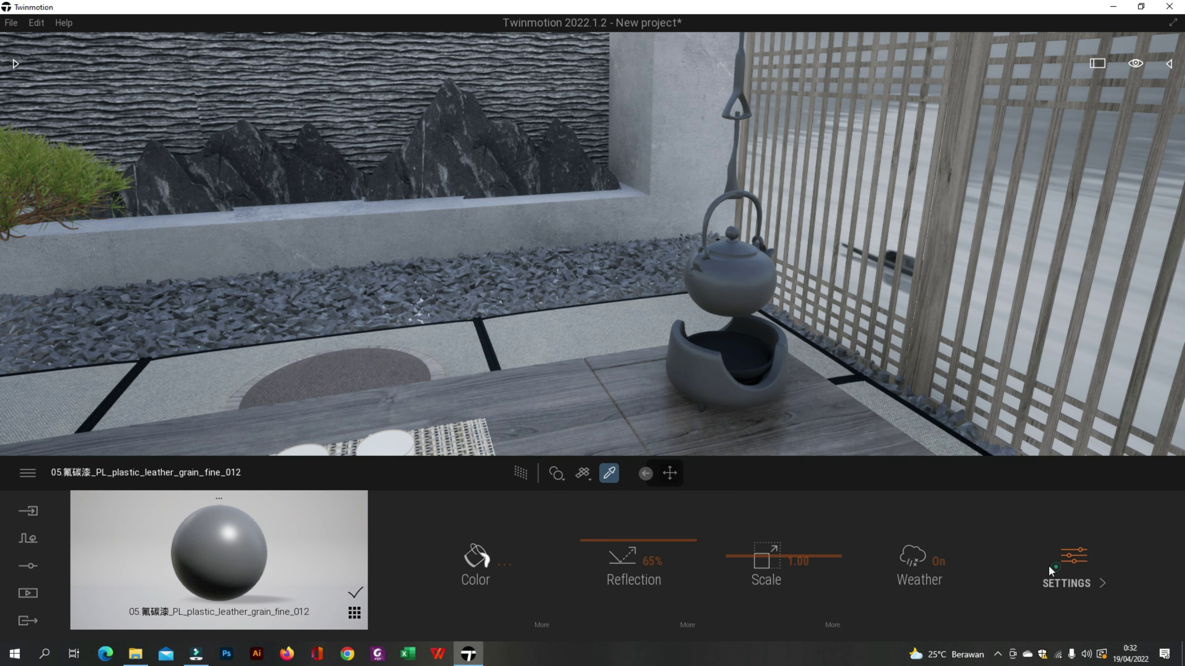
pyautogui.click(1064, 558)
pyautogui.click(784, 578)
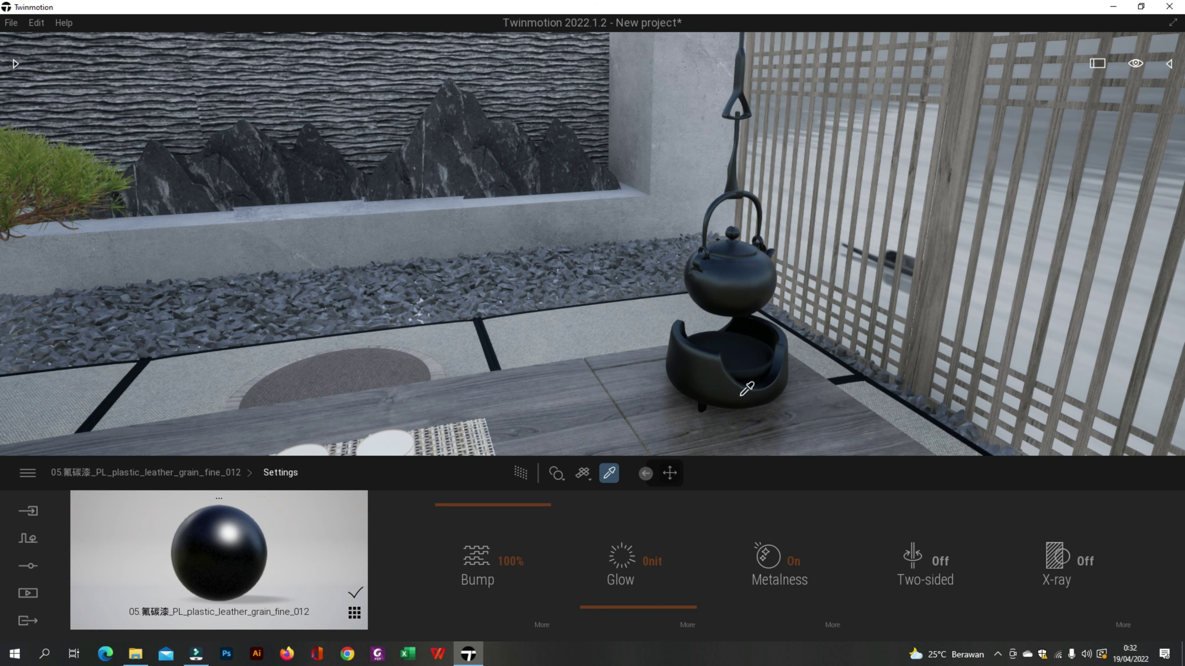
# Pick the wa material inside the kettle stand and set its reflection to about 52%.
pyautogui.click(742, 363)
pyautogui.moveTo(623, 609); pyautogui.dragTo(622, 555)
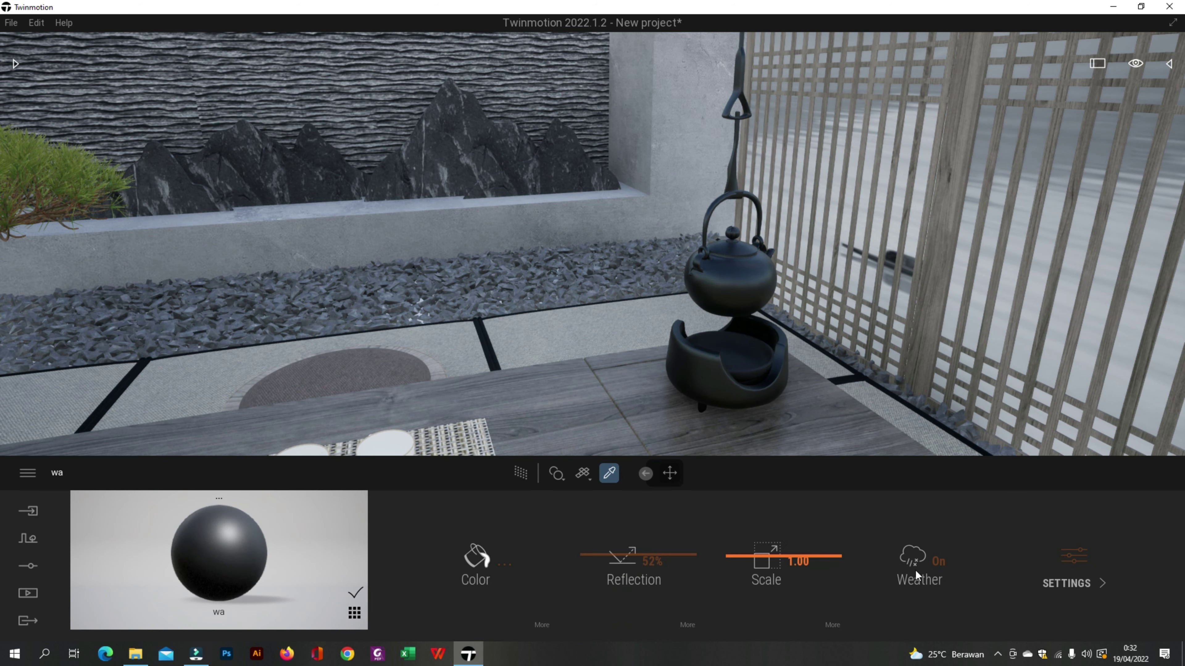
# Turn on metalness for the wa material inside the kettle stand.
pyautogui.click(1031, 567)
pyautogui.click(793, 566)
# Pick the white teacups' material and set its reflection to about 76%.
pyautogui.press('s')
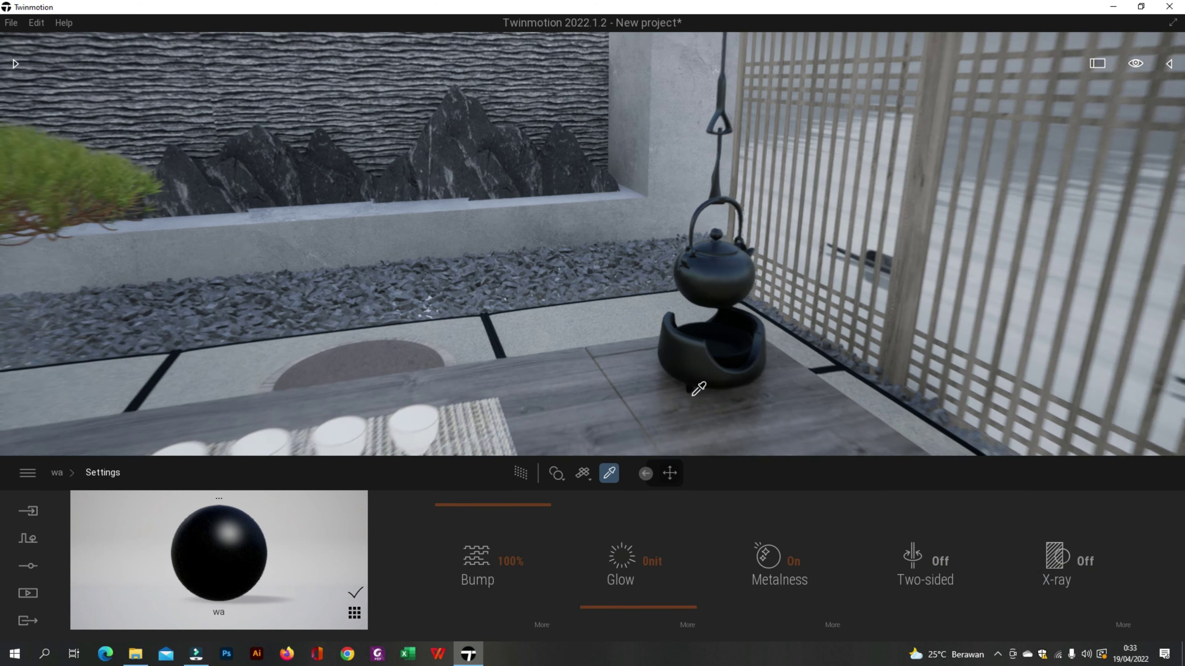
pyautogui.press('q')
pyautogui.press('a')
pyautogui.press('w')
pyautogui.click(375, 339)
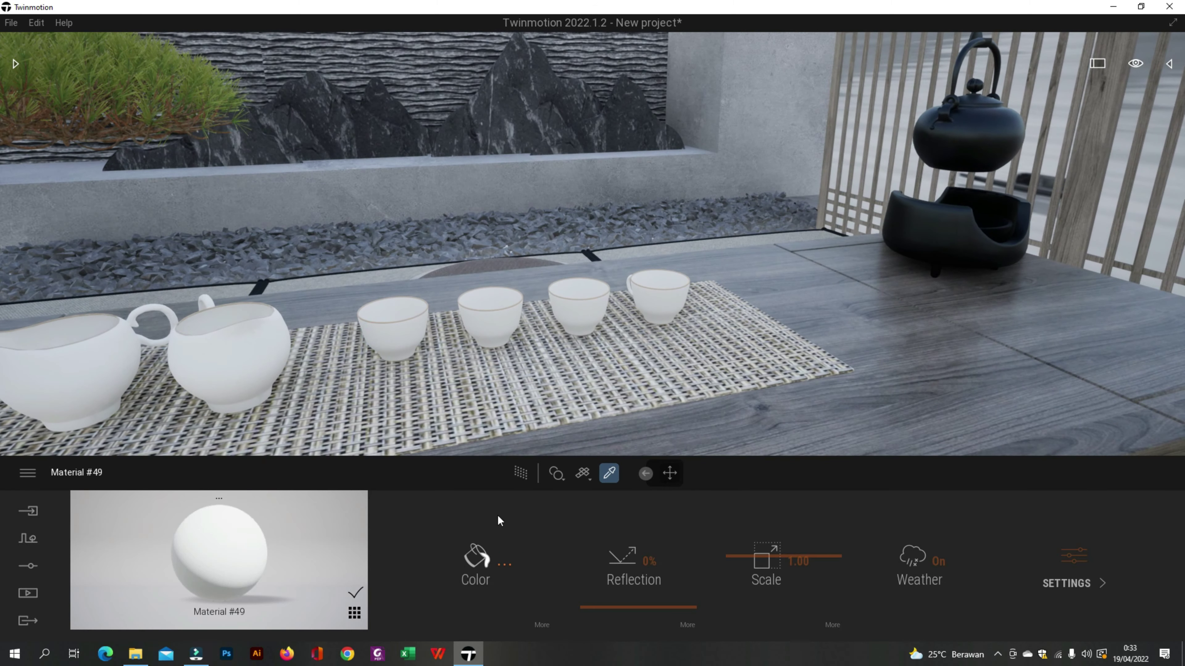
pyautogui.moveTo(610, 602); pyautogui.dragTo(620, 527)
# Pick the black border material of the tatami mats and raise its reflection.
pyautogui.moveTo(653, 420); pyautogui.dragTo(533, 423, button='right')
pyautogui.press('a')
pyautogui.press('s')
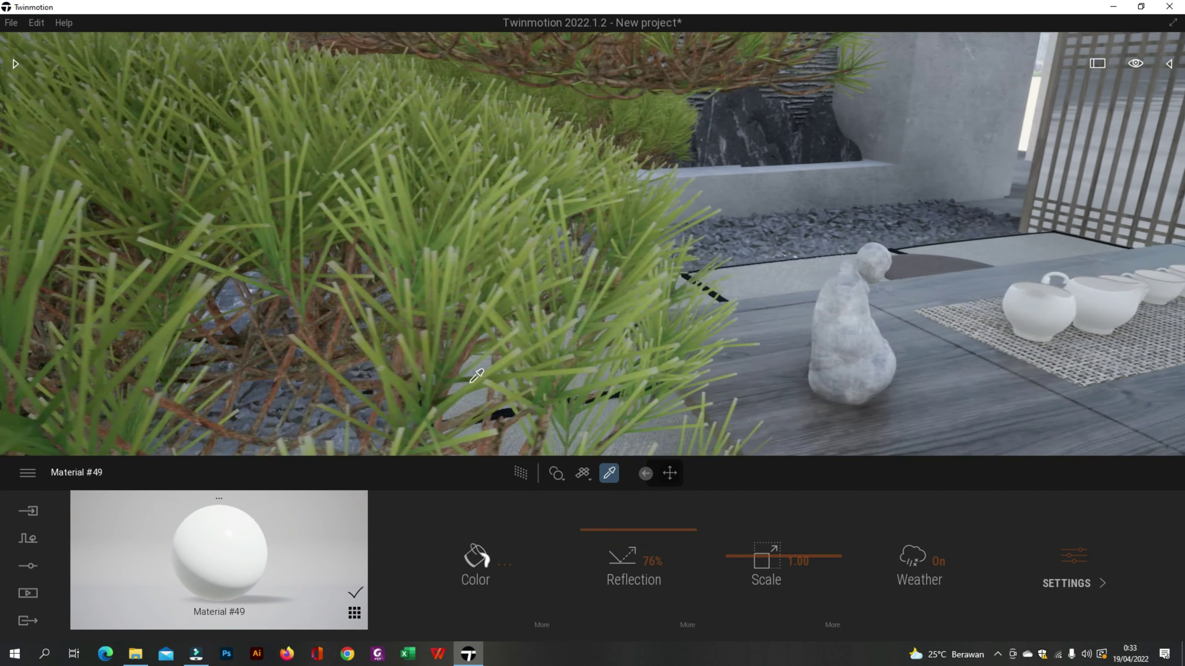
pyautogui.press('q')
pyautogui.click(517, 340)
pyautogui.press('a')
pyautogui.press('q')
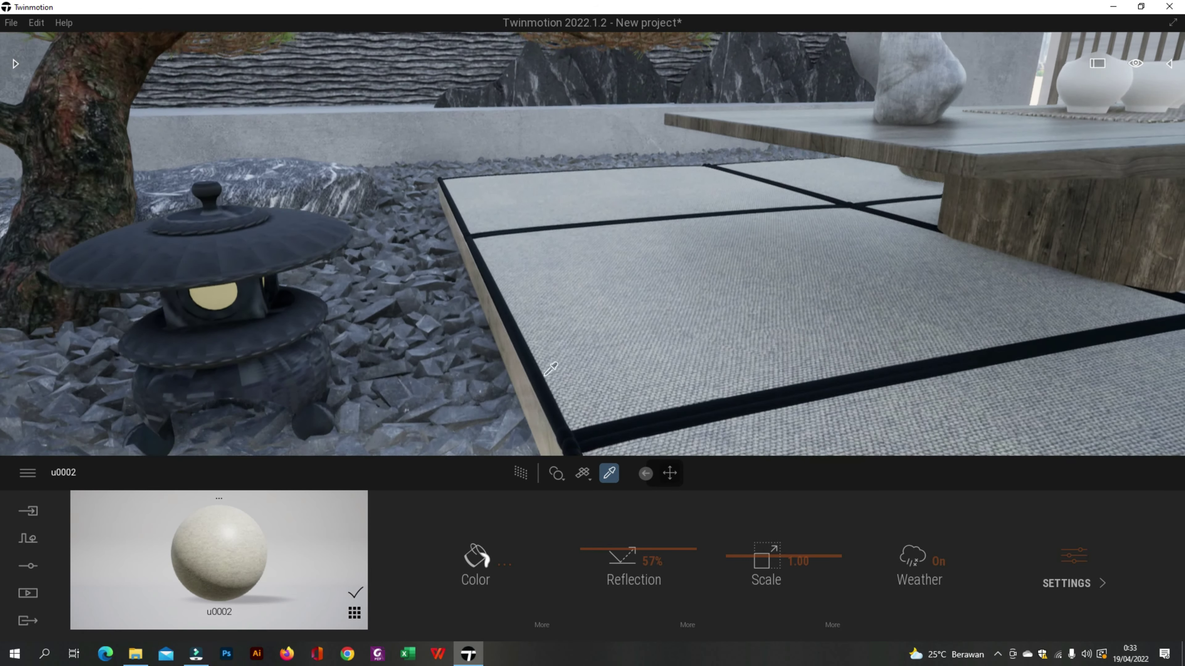
pyautogui.click(574, 426)
pyautogui.moveTo(602, 607); pyautogui.dragTo(602, 543)
# Pick the garden lantern's dark stone material and raise its reflection.
pyautogui.press('r')
pyautogui.click(293, 253)
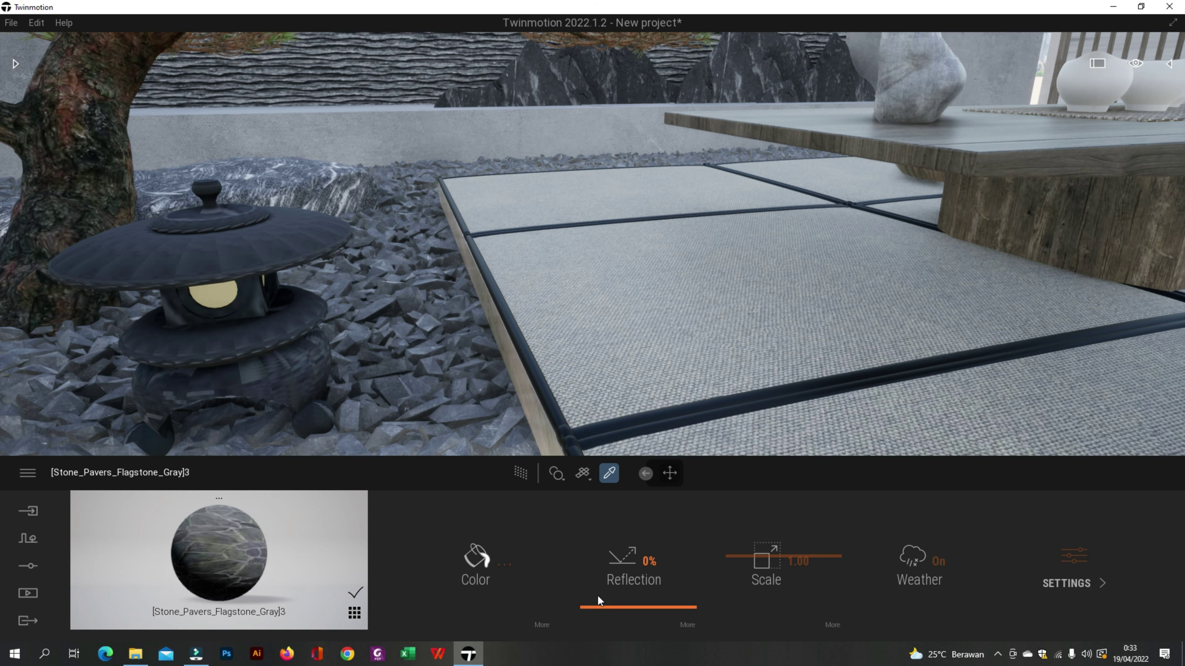
pyautogui.moveTo(598, 599); pyautogui.dragTo(603, 553)
# Pick the pale yellow window material of the garden lantern and set its glow to 15 nit.
pyautogui.press('a')
pyautogui.moveTo(453, 336); pyautogui.dragTo(788, 261, button='middle')
pyautogui.click(756, 207)
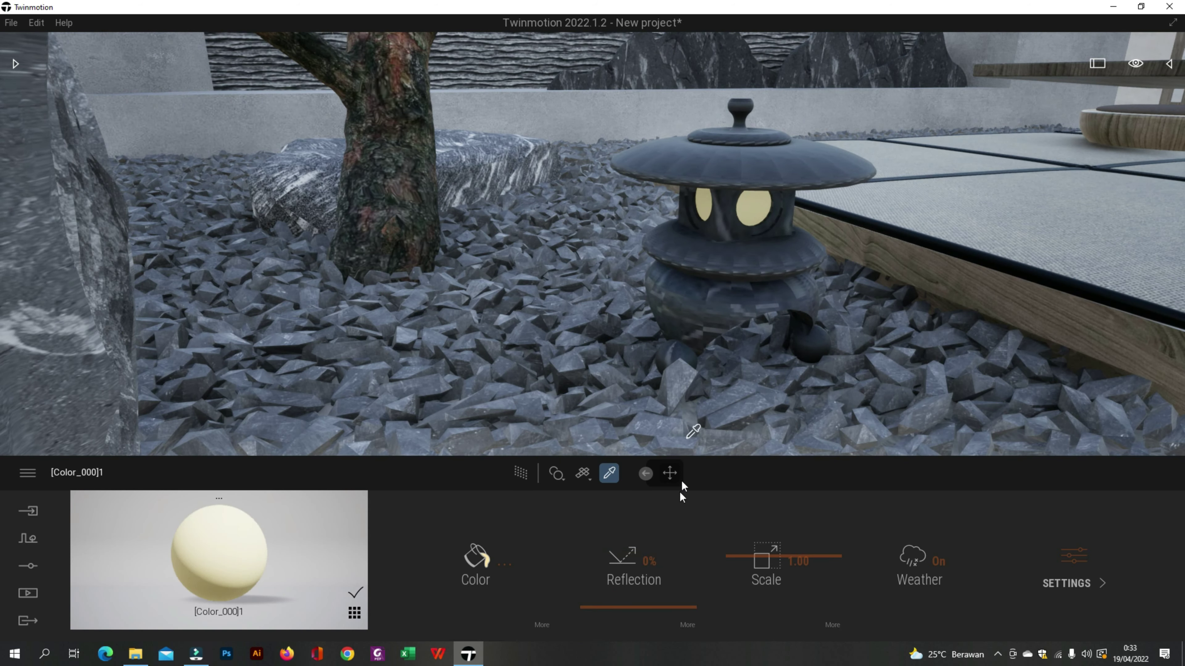
pyautogui.click(1052, 568)
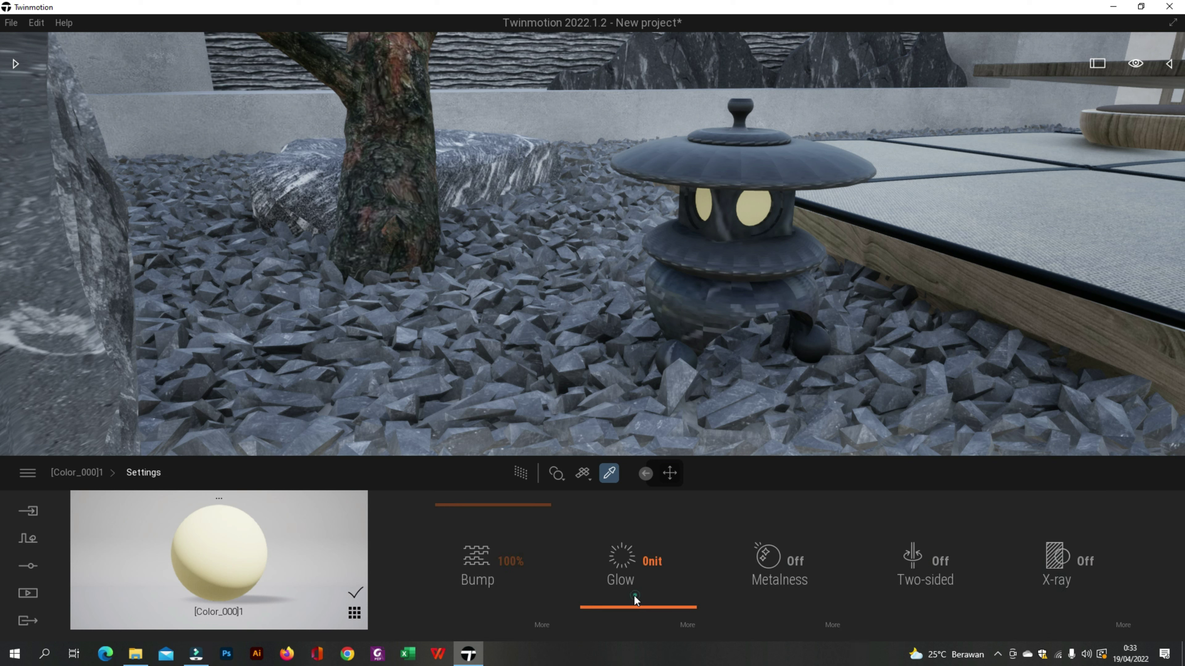
pyautogui.click(634, 595)
pyautogui.click(644, 562)
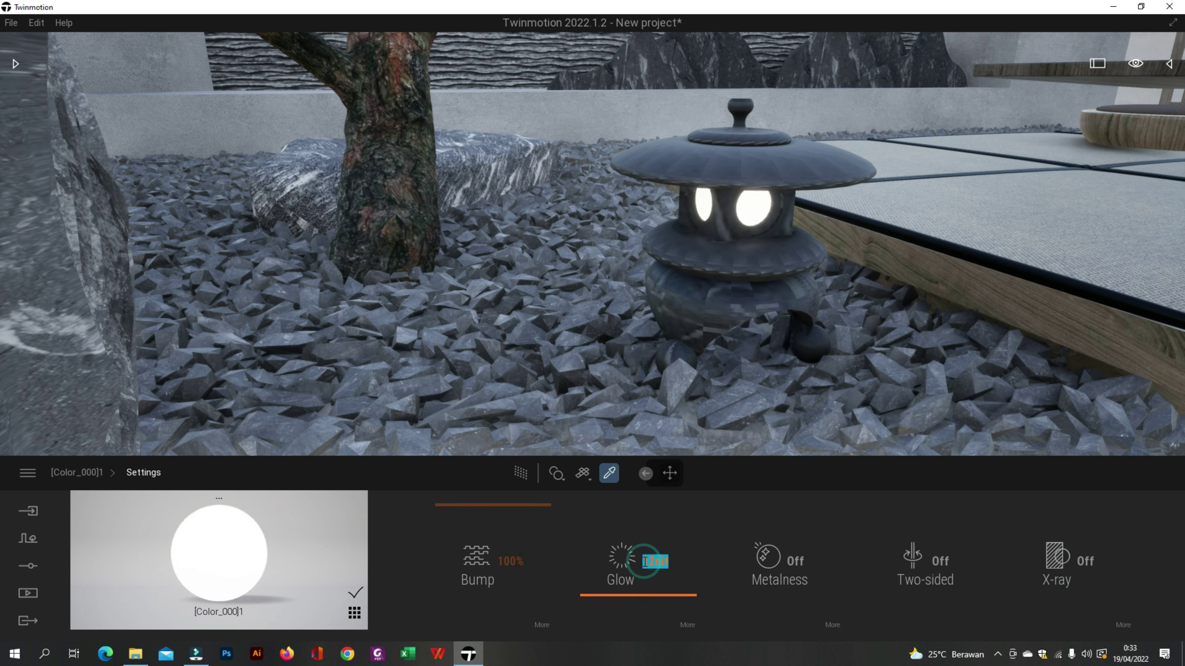
pyautogui.write('15')
pyautogui.press('Return')
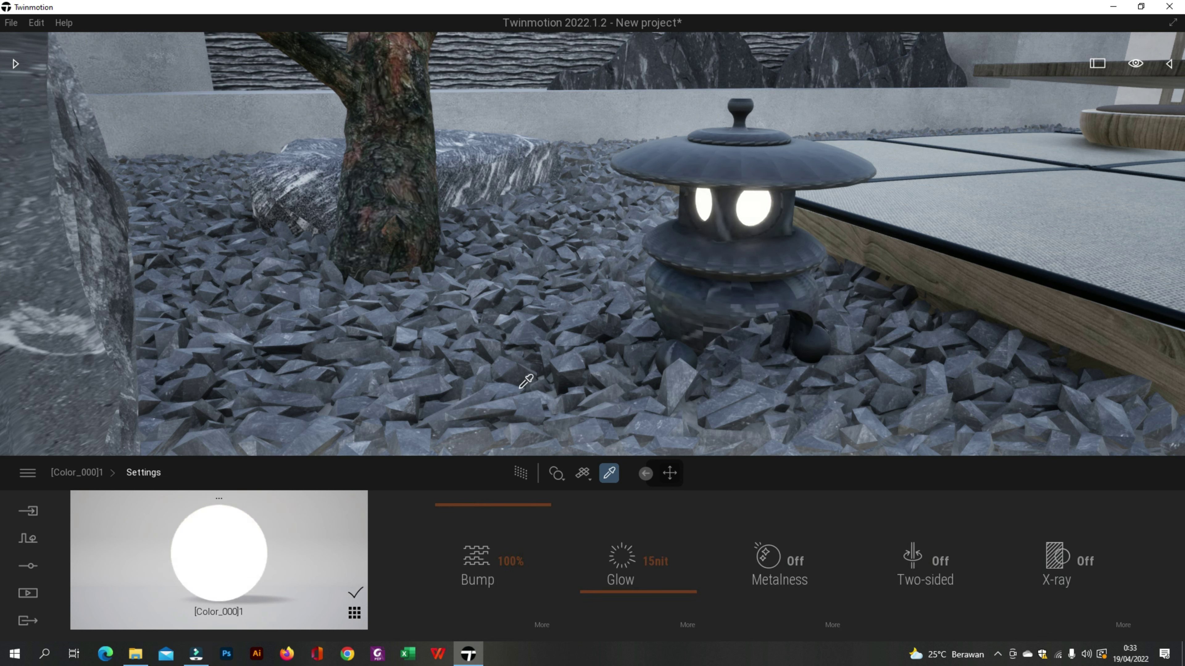
# Pick the veined gray material of the large standing rock and set its reflection to about 62%.
pyautogui.press('a')
pyautogui.press('s')
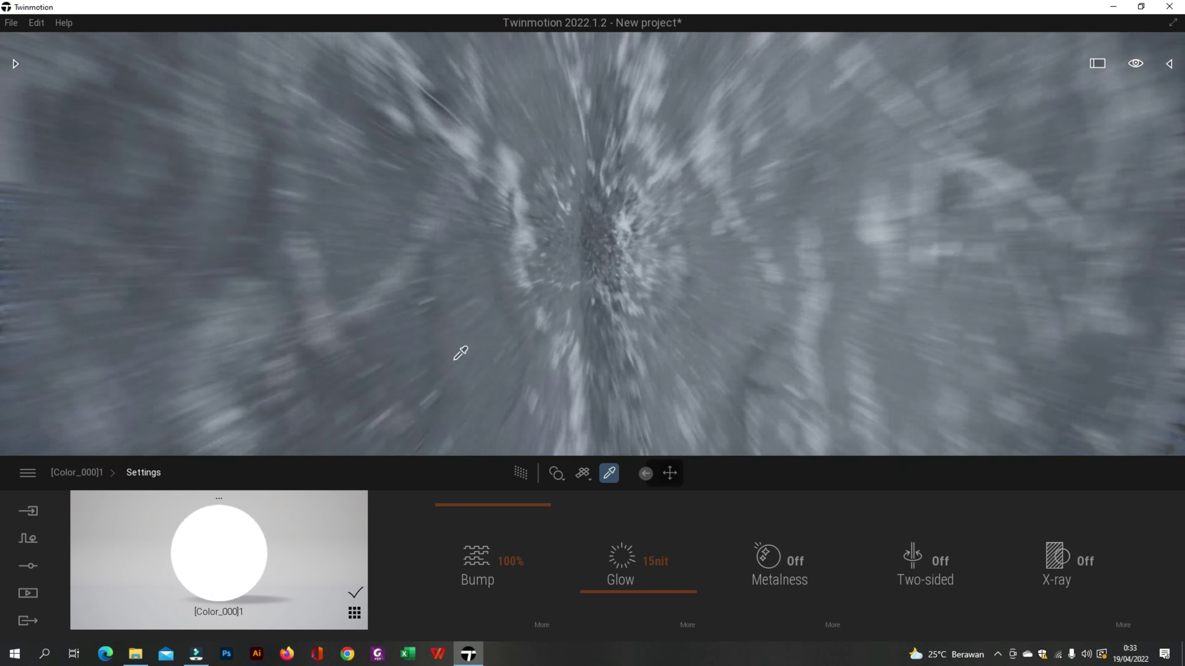
pyautogui.click(522, 291)
pyautogui.moveTo(621, 619); pyautogui.dragTo(640, 544)
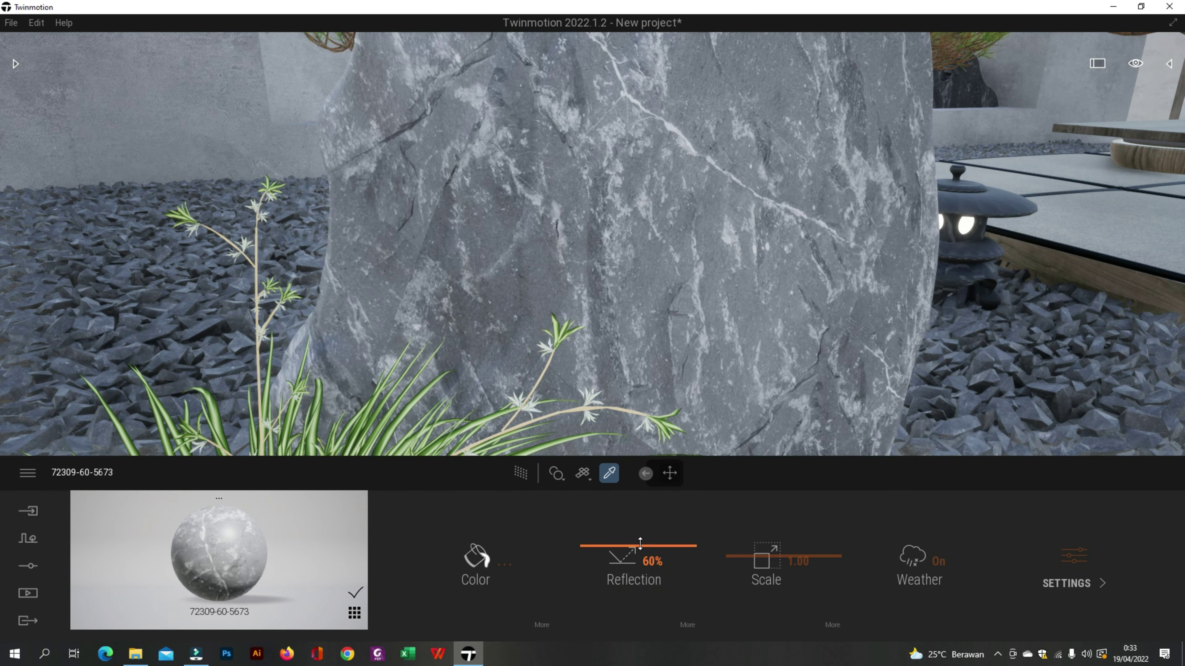
# Pick the concrete wall material behind the gravel garden and set its reflection to about 68%.
pyautogui.press('s')
pyautogui.press('a')
pyautogui.press('d')
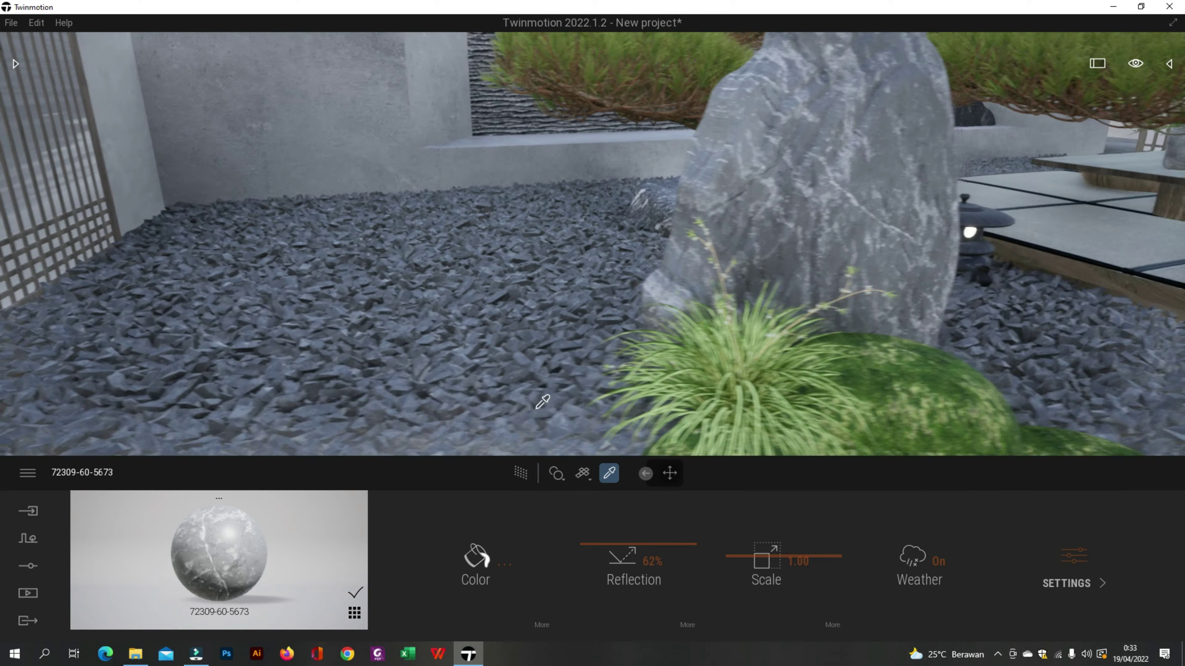
pyautogui.press('d')
pyautogui.moveTo(549, 426); pyautogui.dragTo(199, 76, button='right')
pyautogui.press('s')
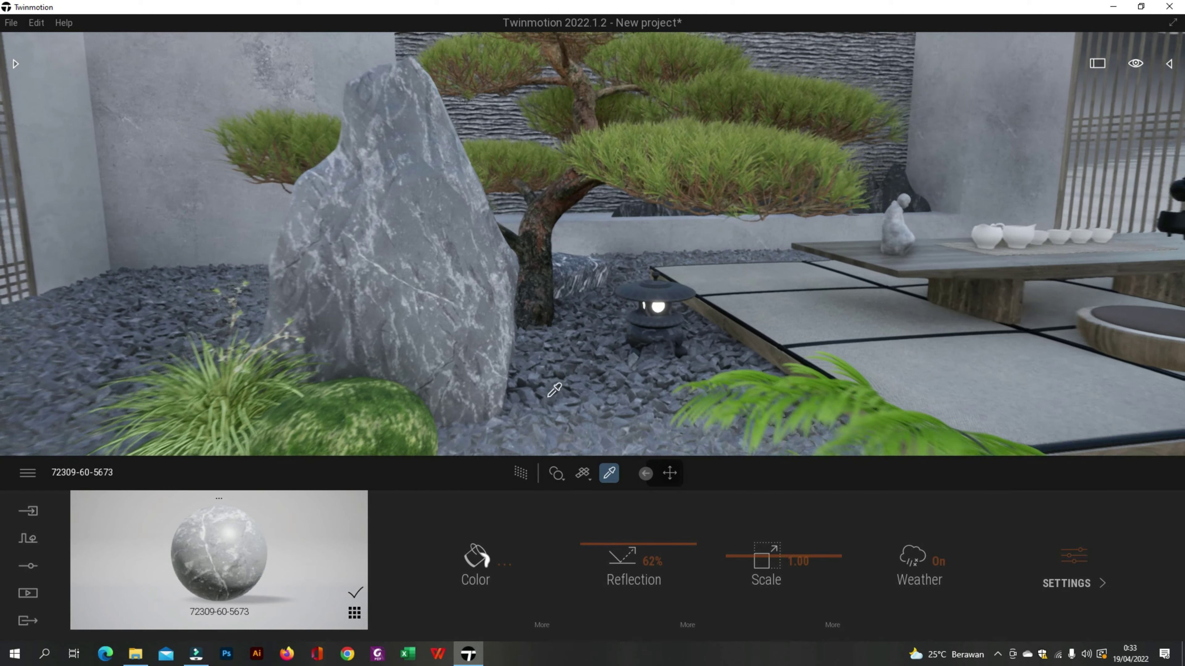
pyautogui.press('a')
pyautogui.click(345, 195)
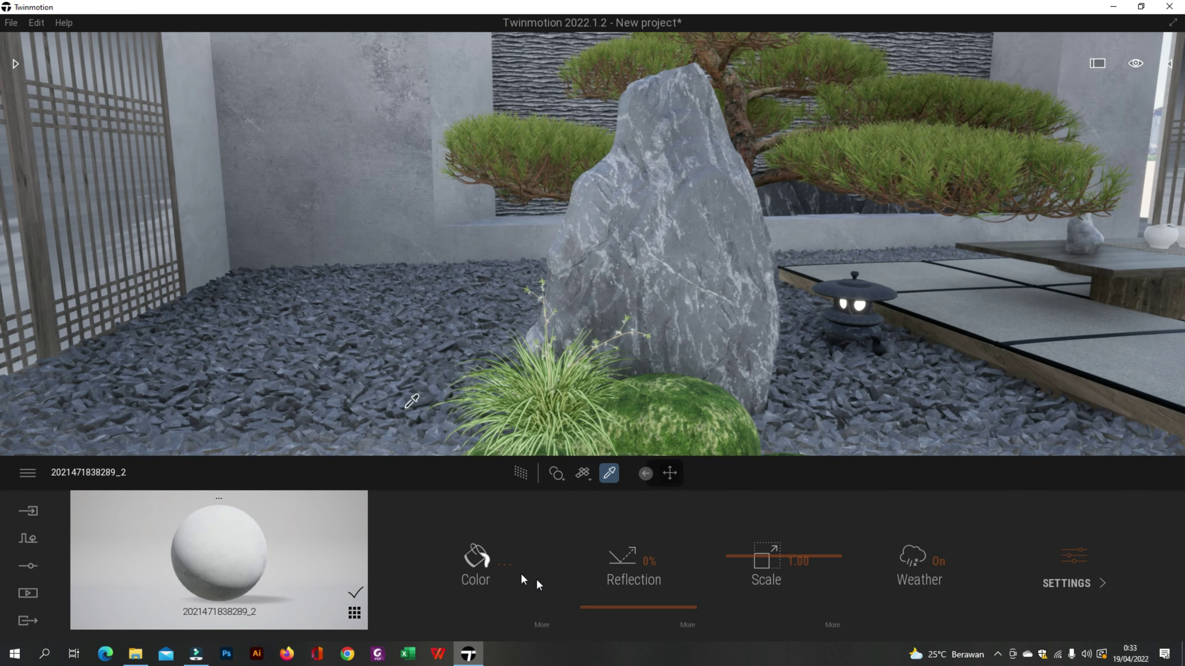
pyautogui.moveTo(596, 599); pyautogui.dragTo(604, 539)
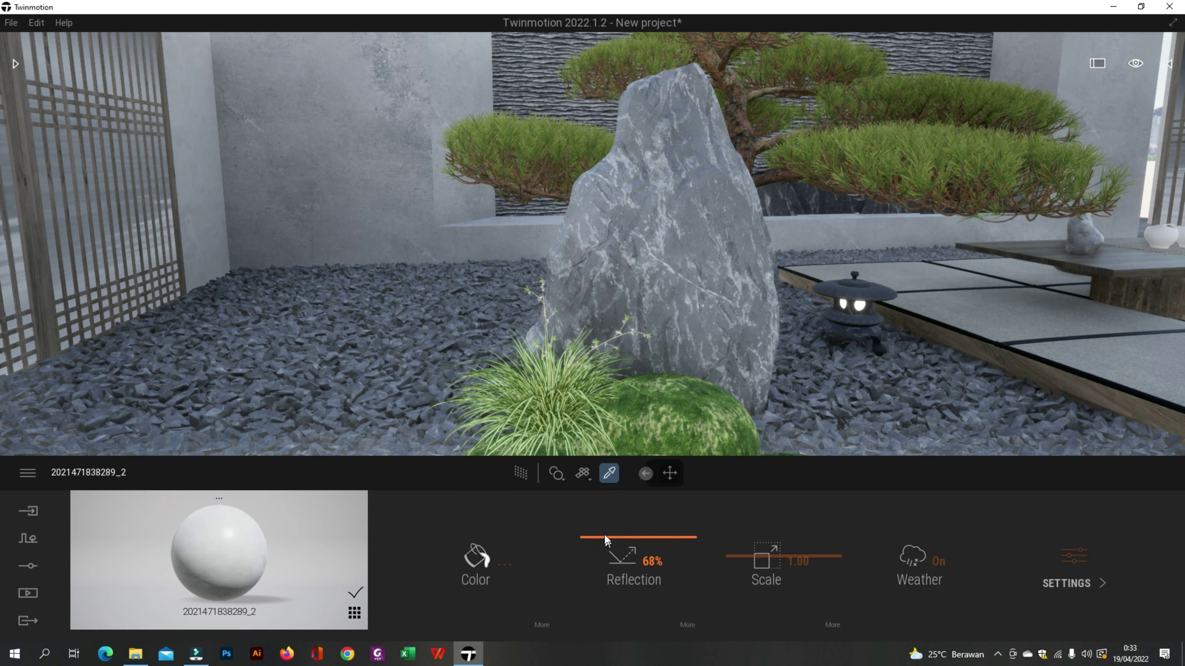
# Pick the wavy stone cladding material of the recessed back wall and set its reflection to about 69%.
pyautogui.press('d')
pyautogui.press('s')
pyautogui.press('e')
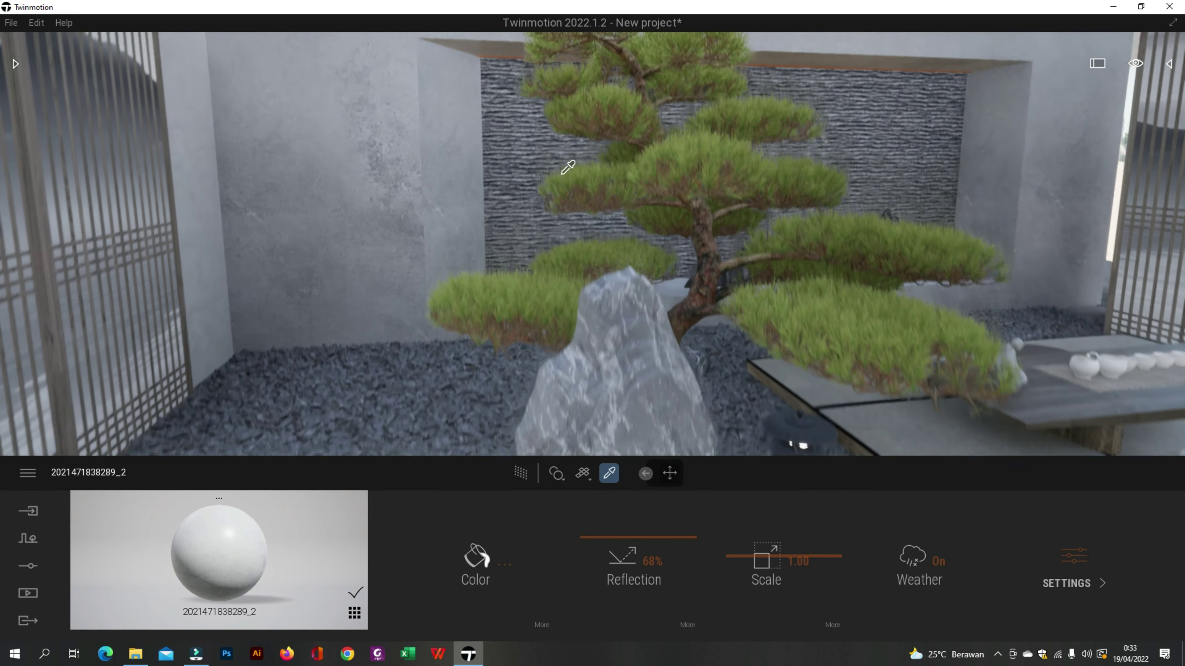
pyautogui.press('w')
pyautogui.scroll(5, 484, 153)
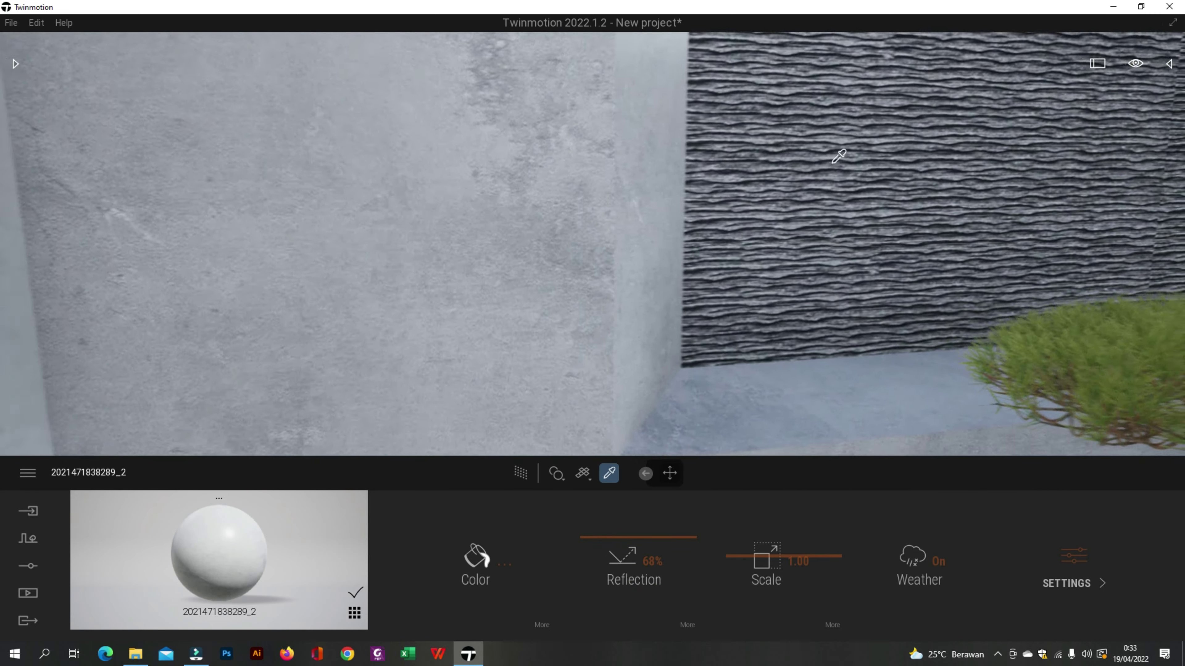
pyautogui.click(769, 145)
pyautogui.moveTo(629, 599); pyautogui.dragTo(626, 536)
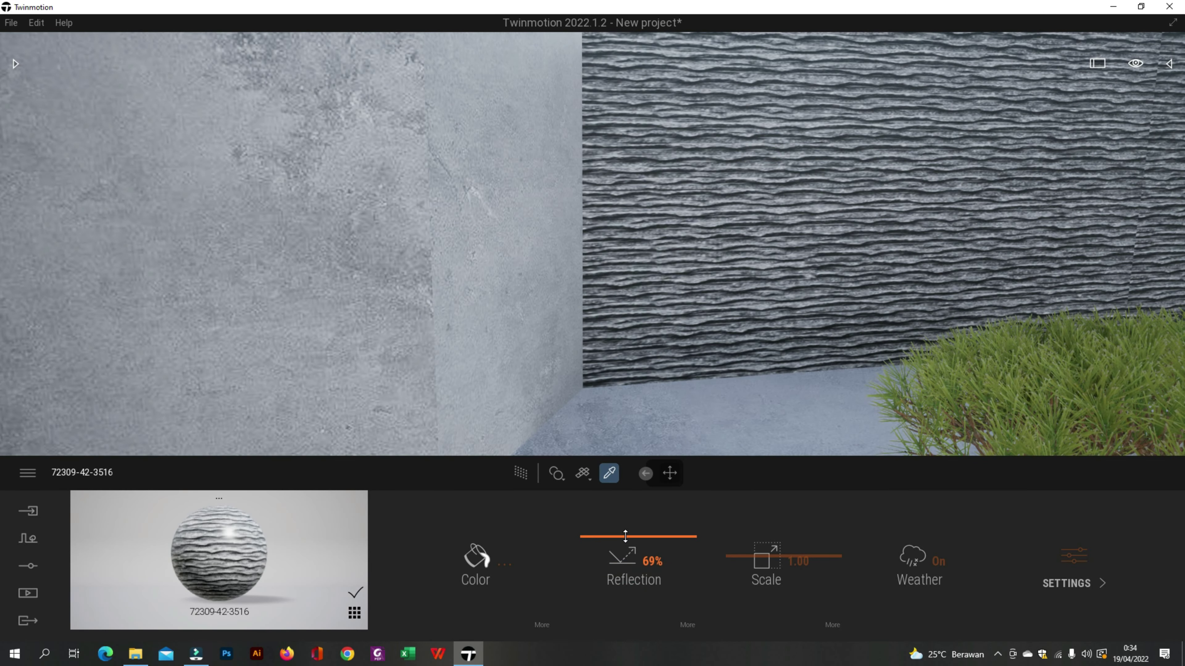
# Pick the dark material of the mountain-shaped rocks on the ledge and set its reflection to about 65%.
pyautogui.press('d')
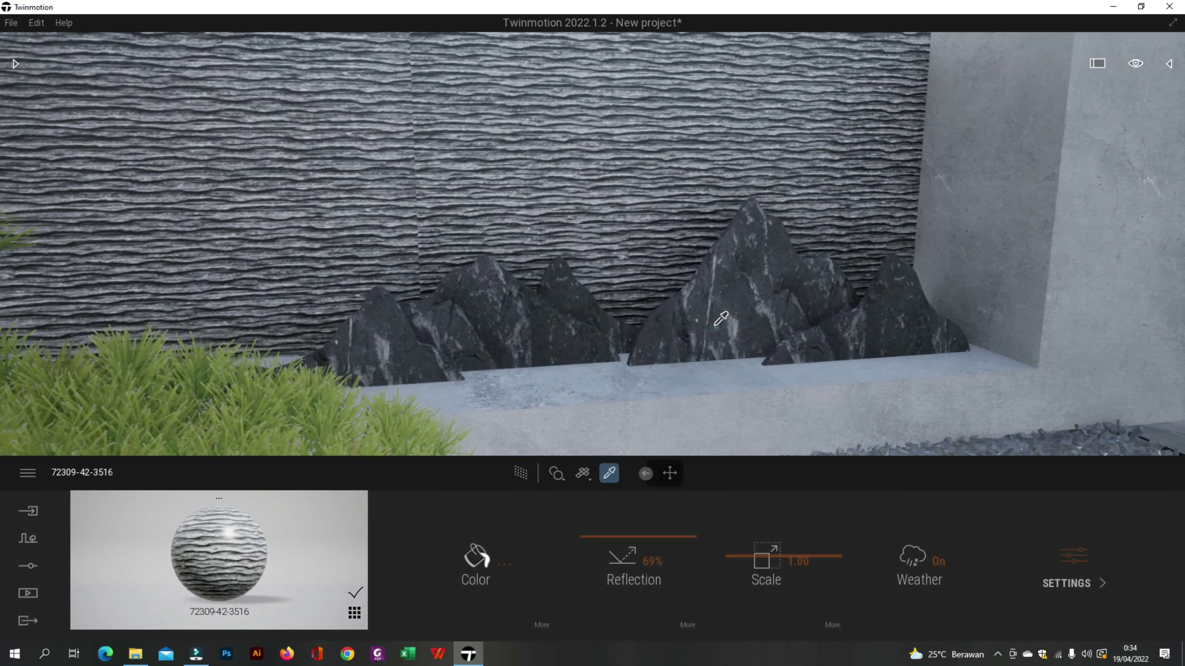
pyautogui.click(714, 328)
pyautogui.moveTo(603, 600); pyautogui.dragTo(603, 540)
# Open the library's smooth concrete surface materials.
pyautogui.press('s')
pyautogui.press('d')
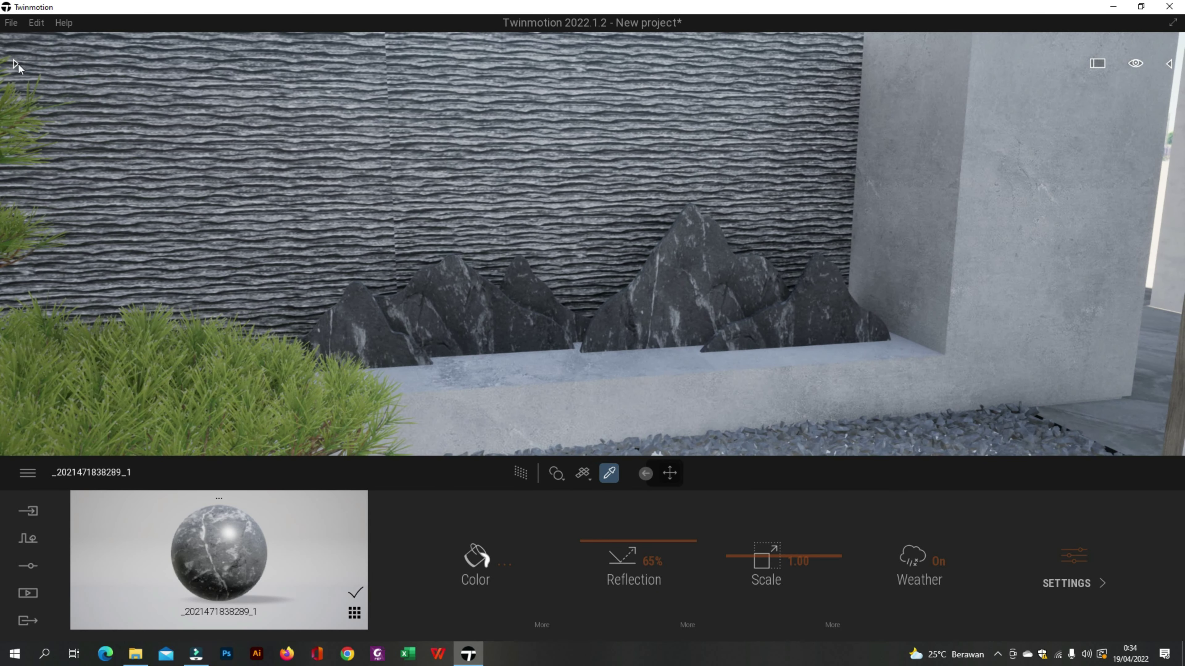
pyautogui.click(17, 64)
pyautogui.click(184, 321)
pyautogui.click(71, 247)
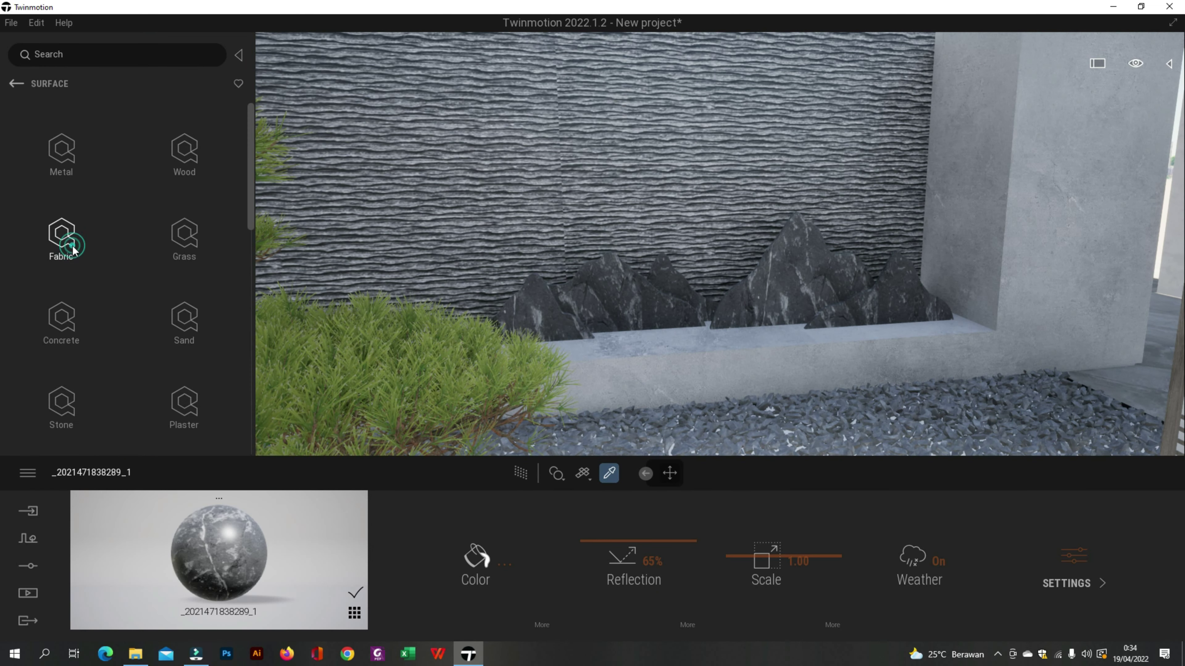
pyautogui.click(61, 321)
pyautogui.click(67, 158)
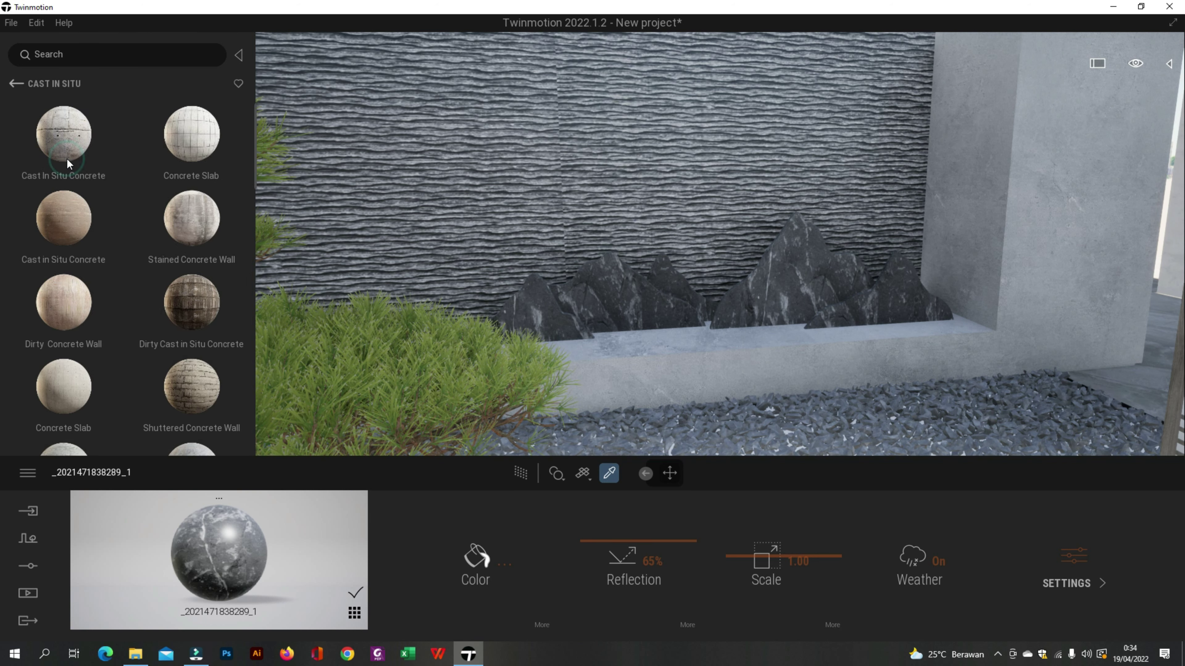
pyautogui.click(28, 83)
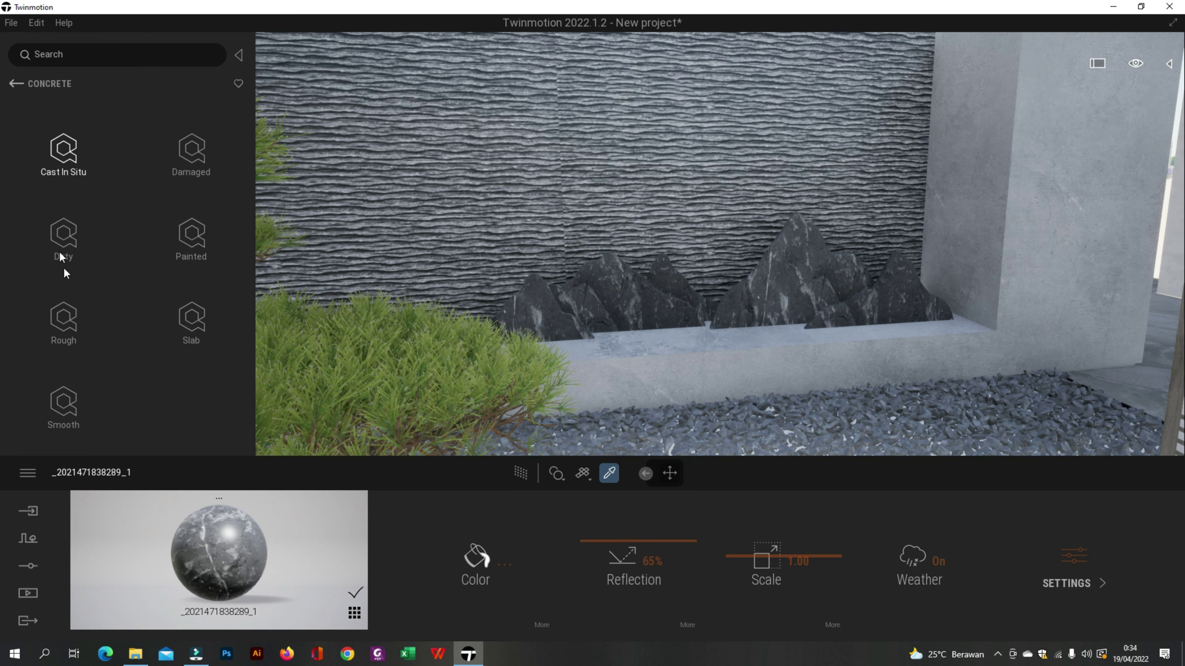
pyautogui.click(69, 402)
# Apply the Smooth Concrete Wall material to the concrete wall beside the stone-clad recess.
pyautogui.scroll(-2, 137, 304)
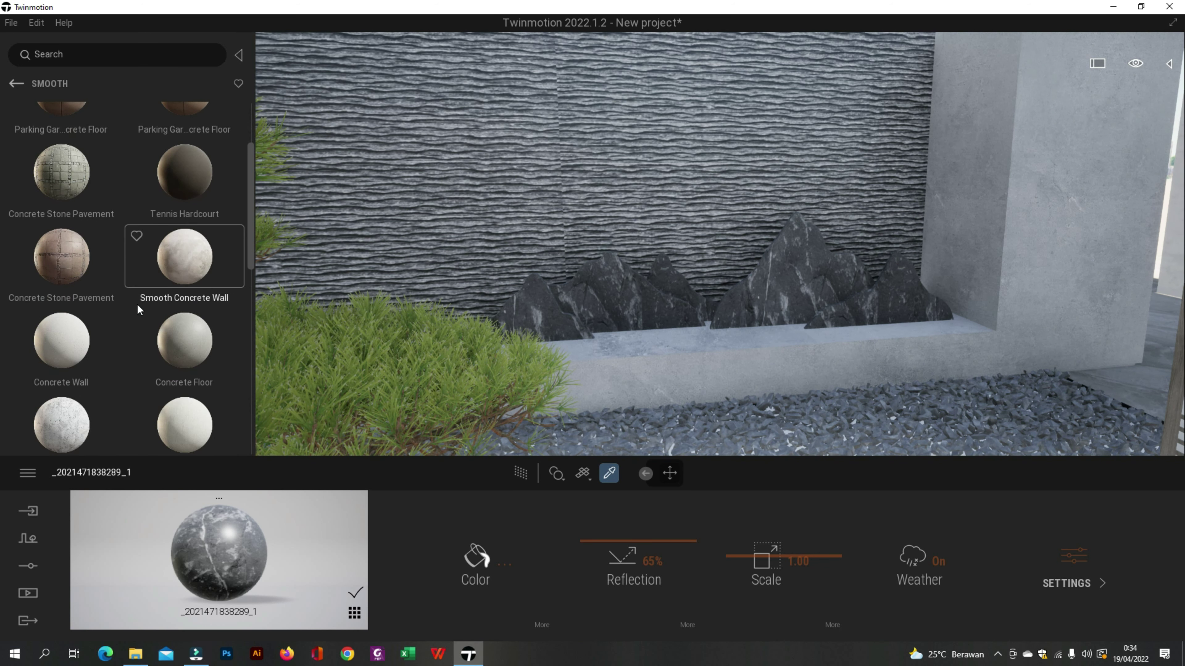
pyautogui.scroll(-2, 137, 304)
pyautogui.moveTo(637, 293); pyautogui.dragTo(788, 263, button='right')
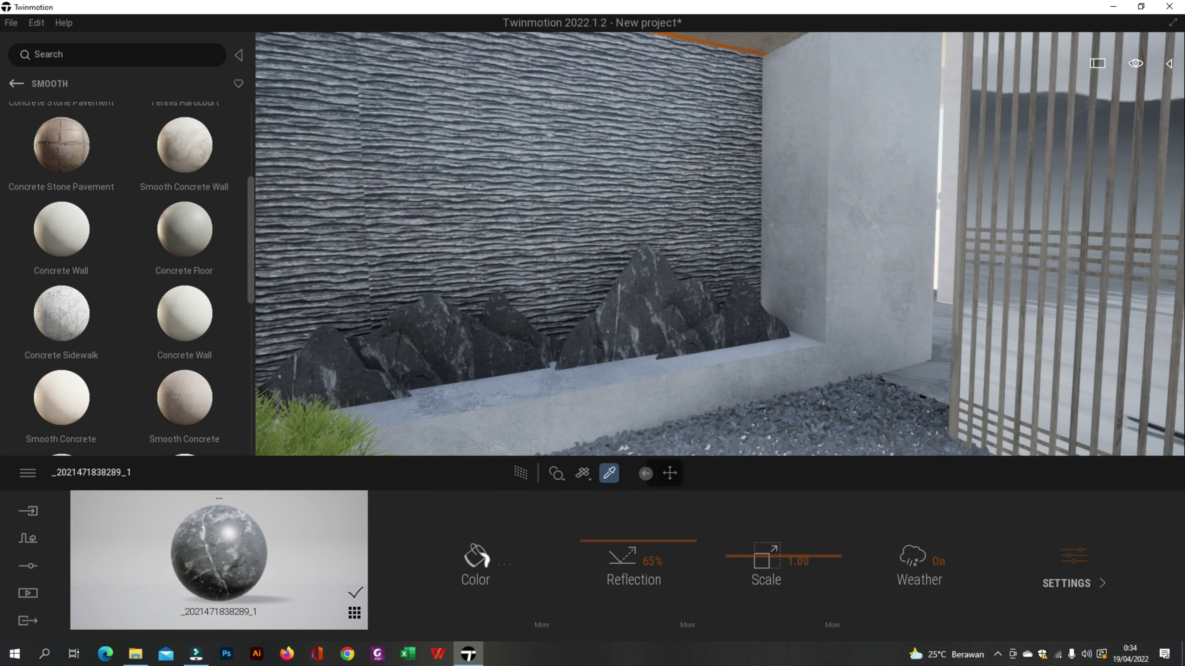
pyautogui.scroll(3, 141, 308)
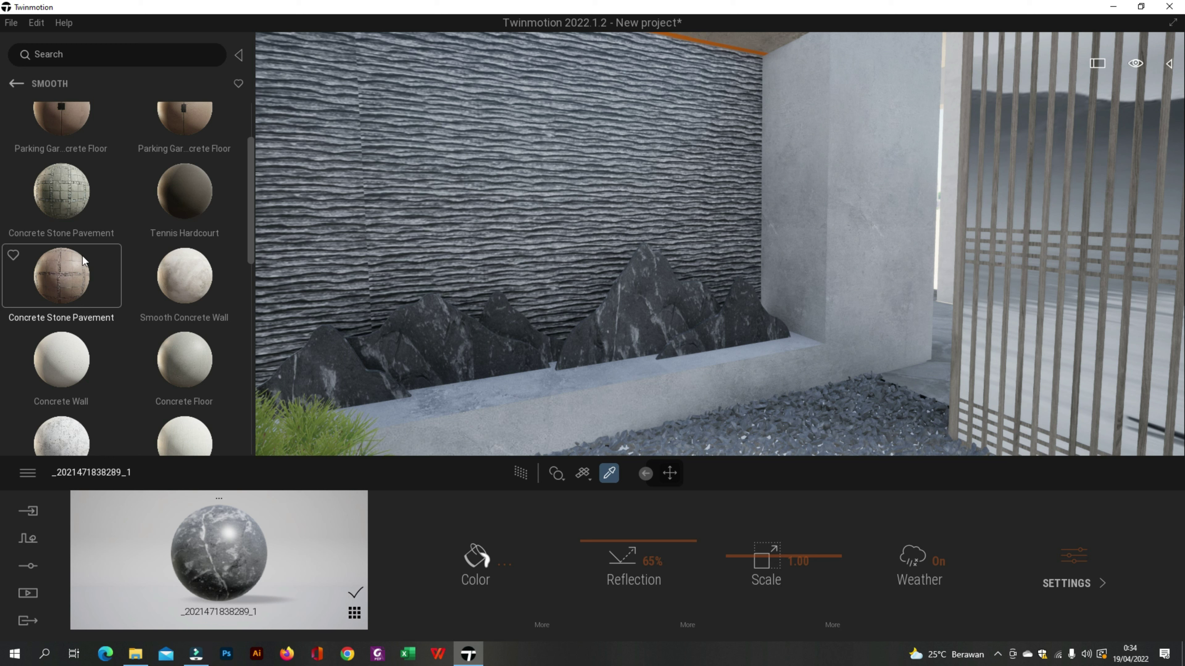
pyautogui.moveTo(183, 282); pyautogui.dragTo(875, 244)
pyautogui.click(876, 245)
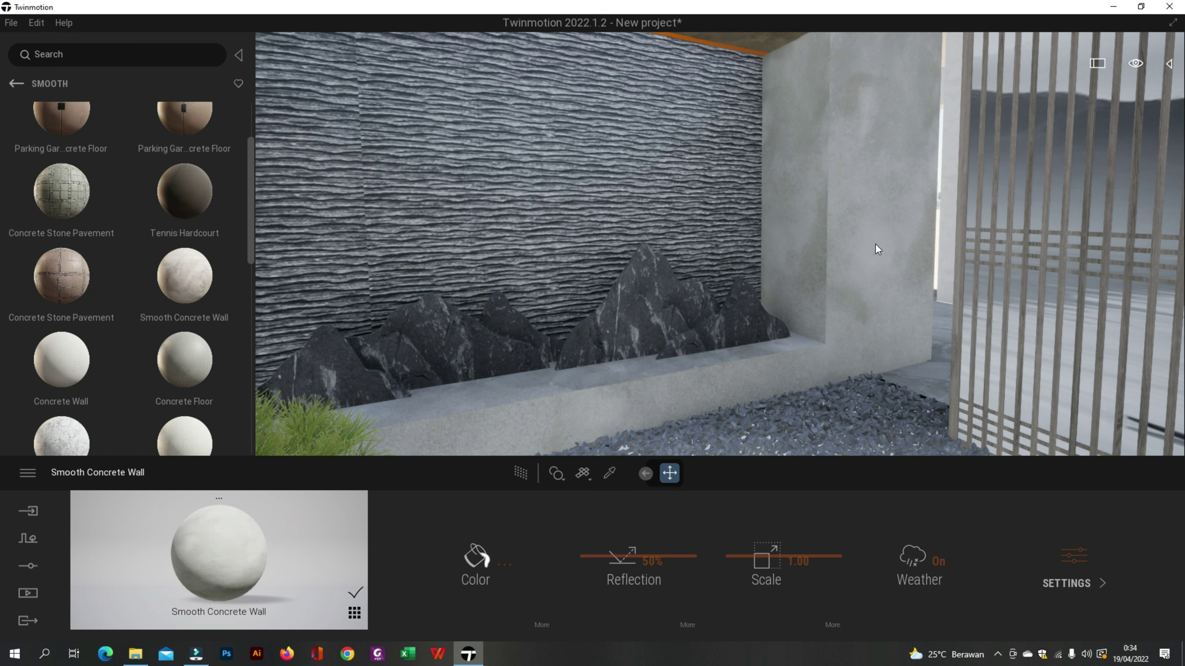
# Pick the wooden lattice screen's material u0038 and set its reflection to about 64%.
pyautogui.moveTo(738, 306); pyautogui.dragTo(733, 425, button='right')
pyautogui.scroll(-3, 699, 283)
pyautogui.click(609, 473)
pyautogui.click(527, 309)
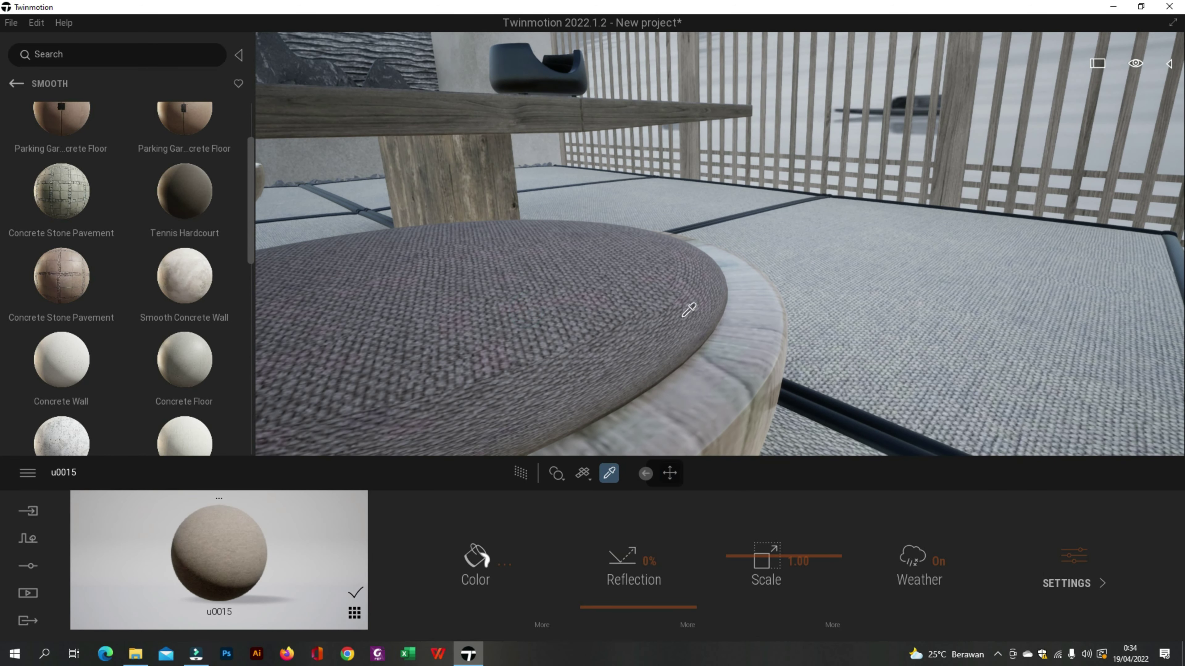
pyautogui.moveTo(687, 307); pyautogui.dragTo(796, 301, button='right')
pyautogui.click(795, 301)
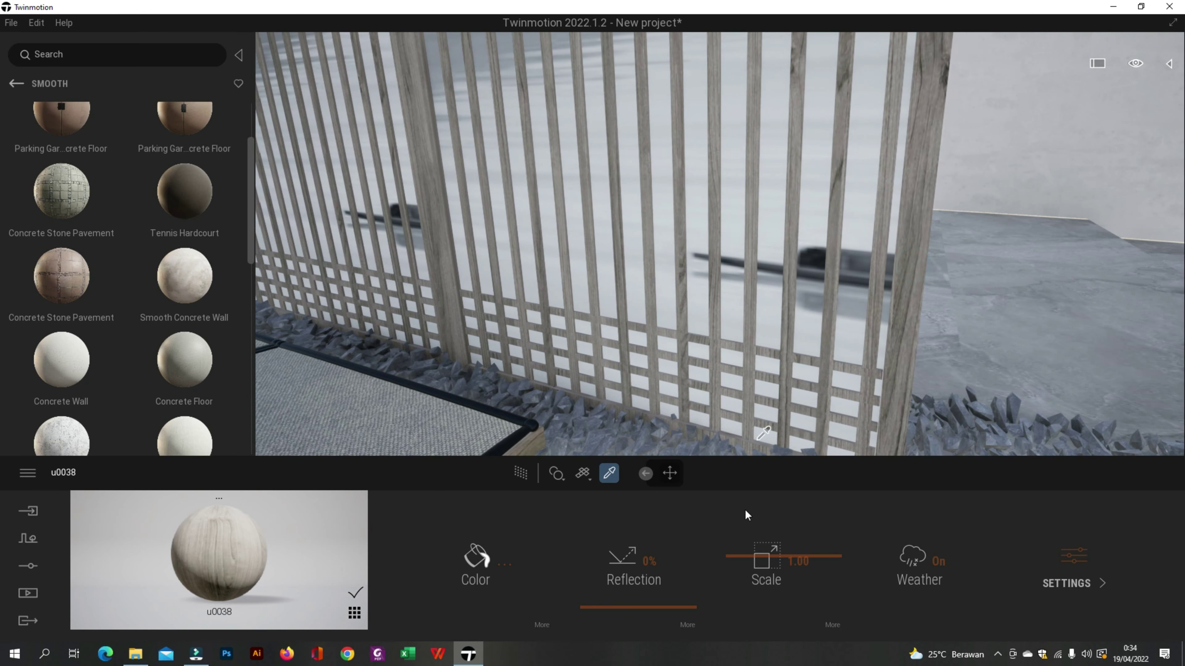
pyautogui.moveTo(641, 573); pyautogui.dragTo(639, 540)
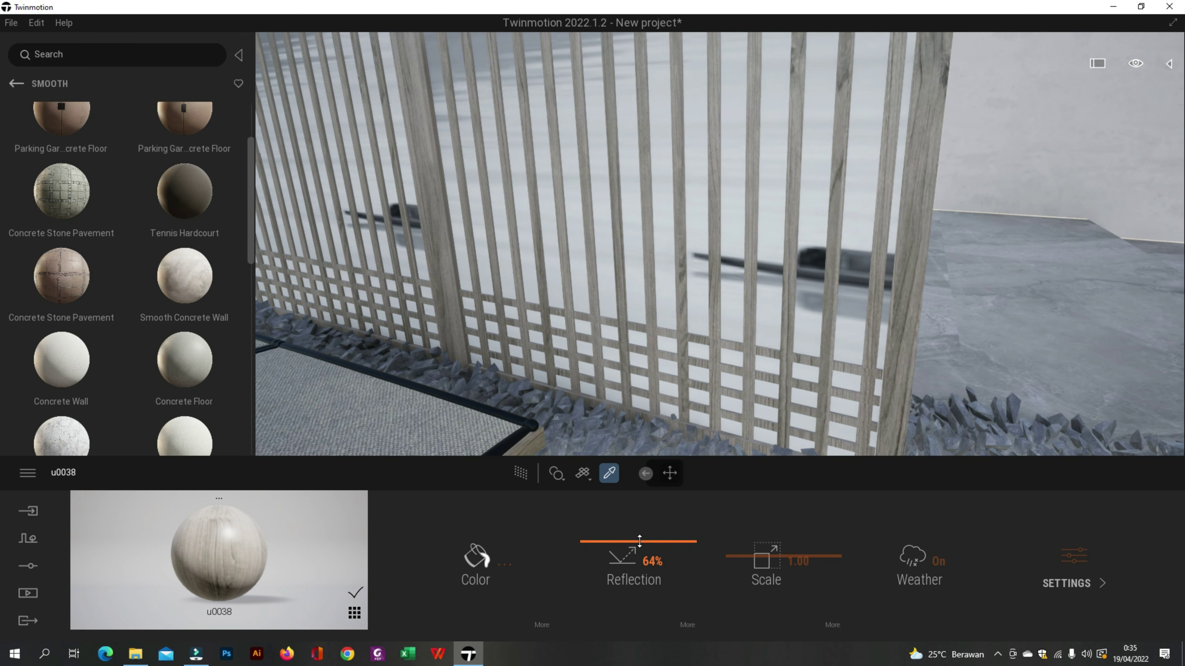
# Pick the landscape panel material u0039 behind the lattice screen and examine its bump, colour and reflection options.
pyautogui.click(729, 274)
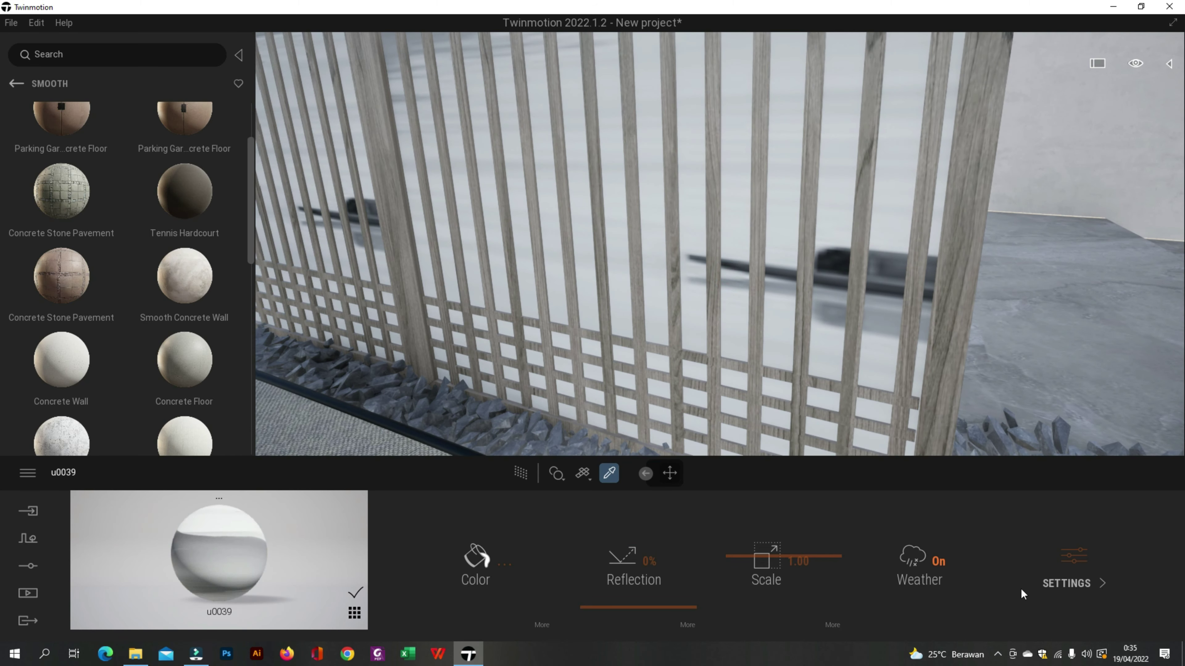
pyautogui.click(1064, 574)
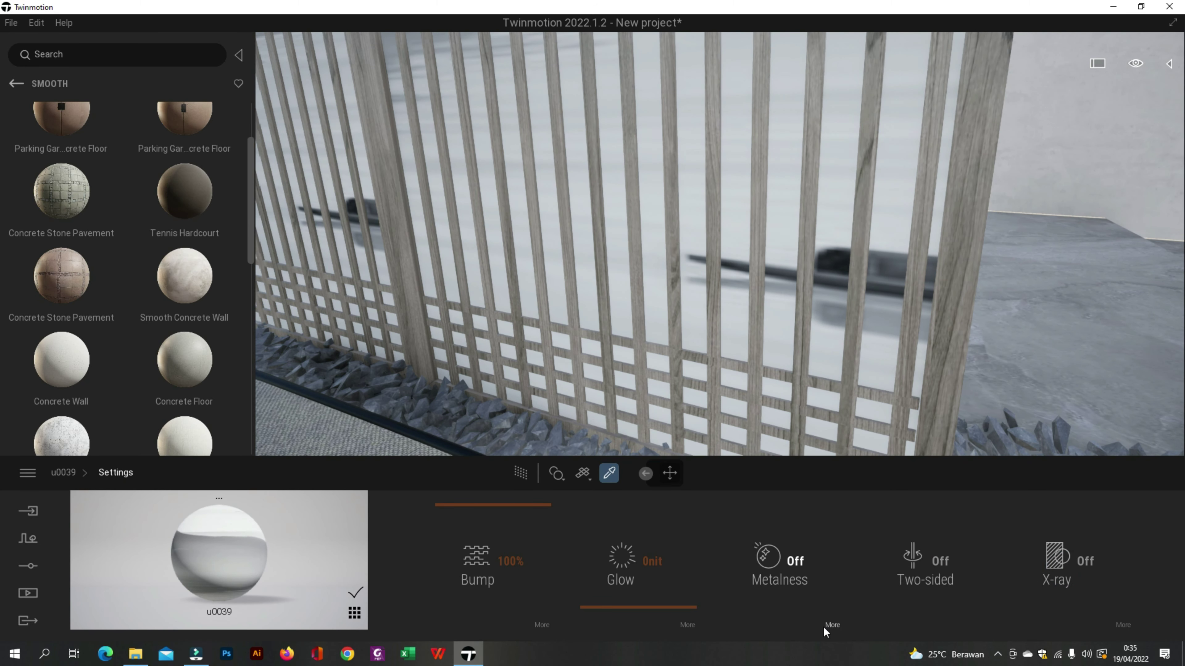
pyautogui.click(544, 626)
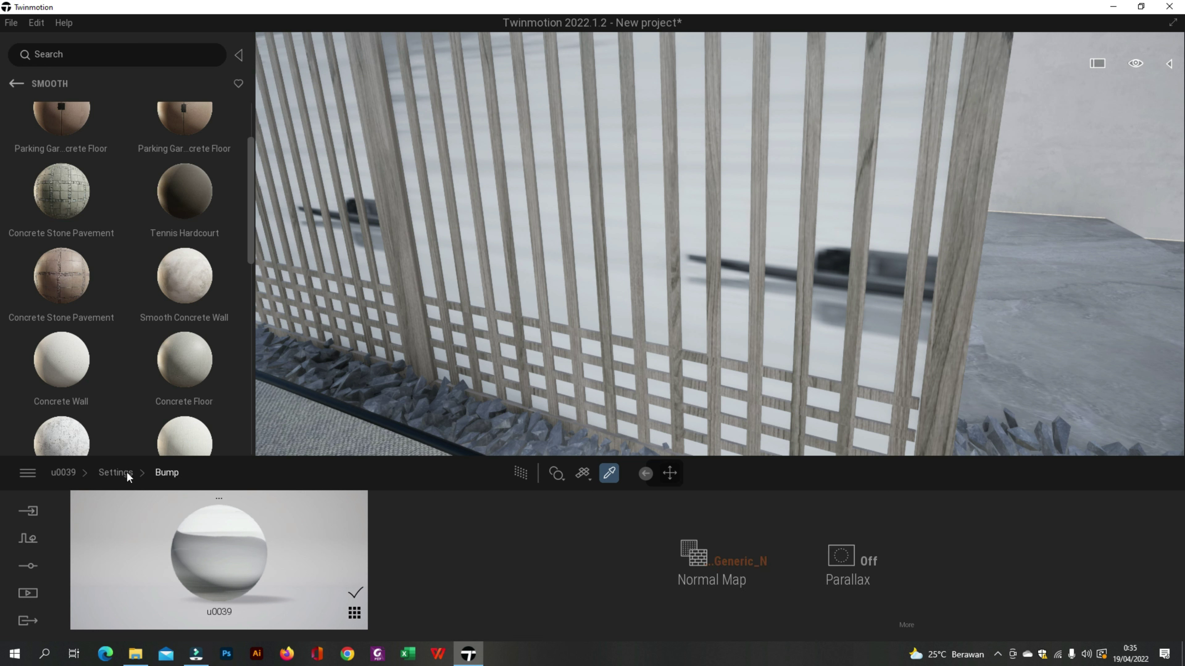
pyautogui.click(116, 473)
pyautogui.click(71, 478)
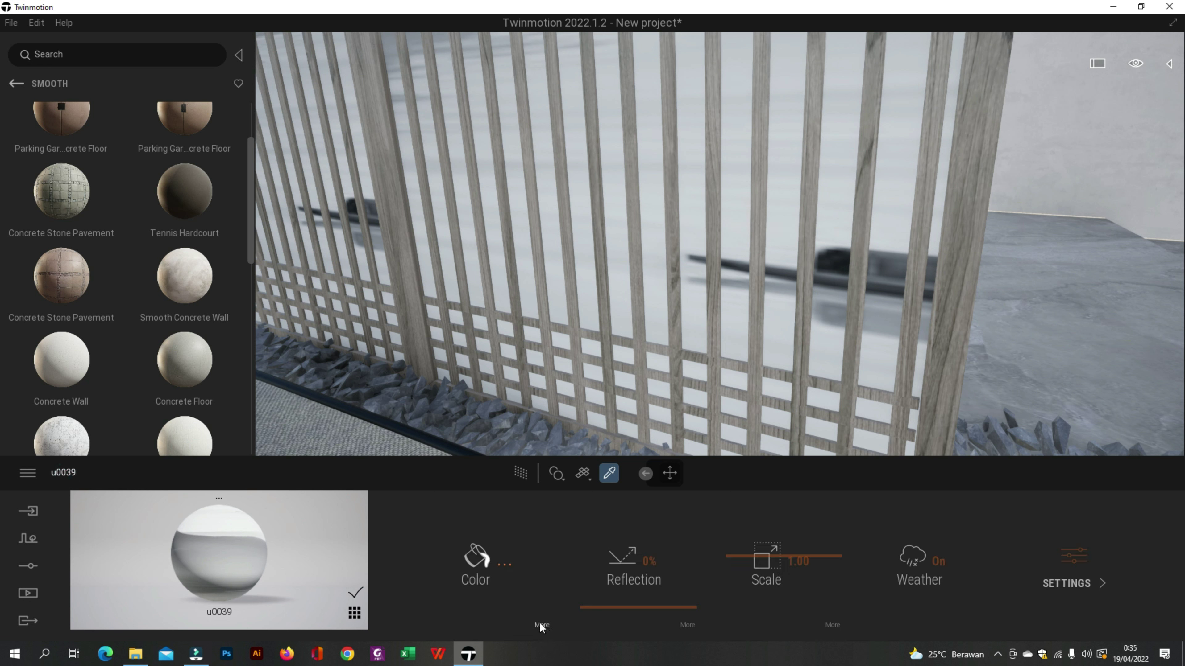
pyautogui.click(539, 625)
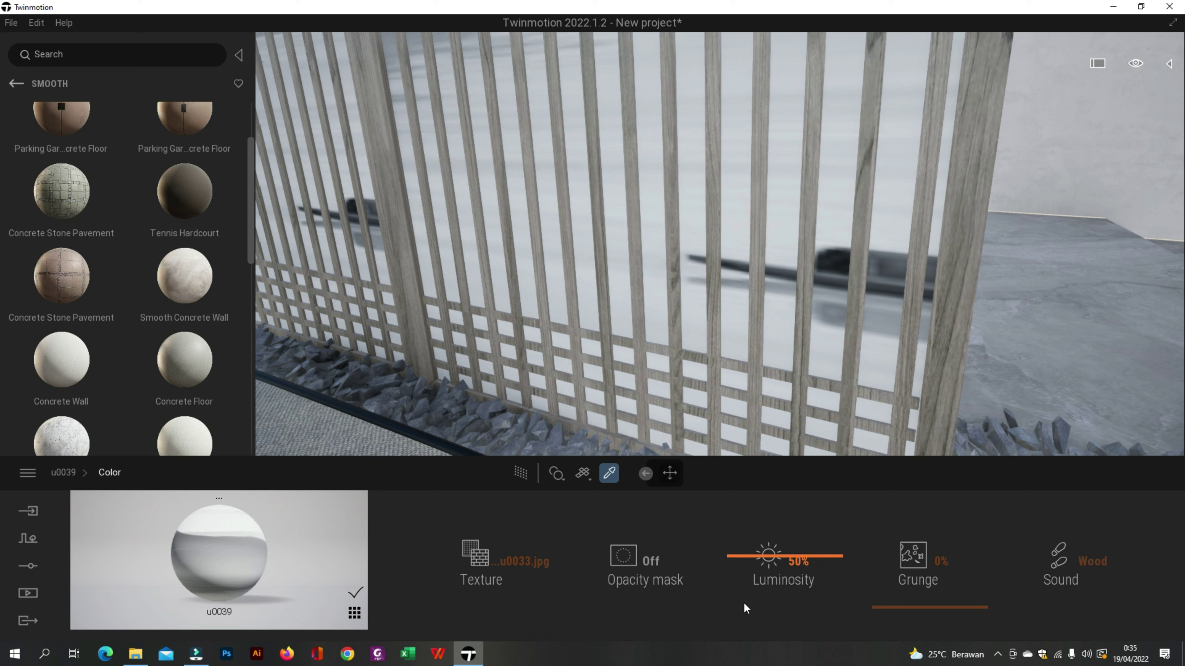
pyautogui.click(72, 475)
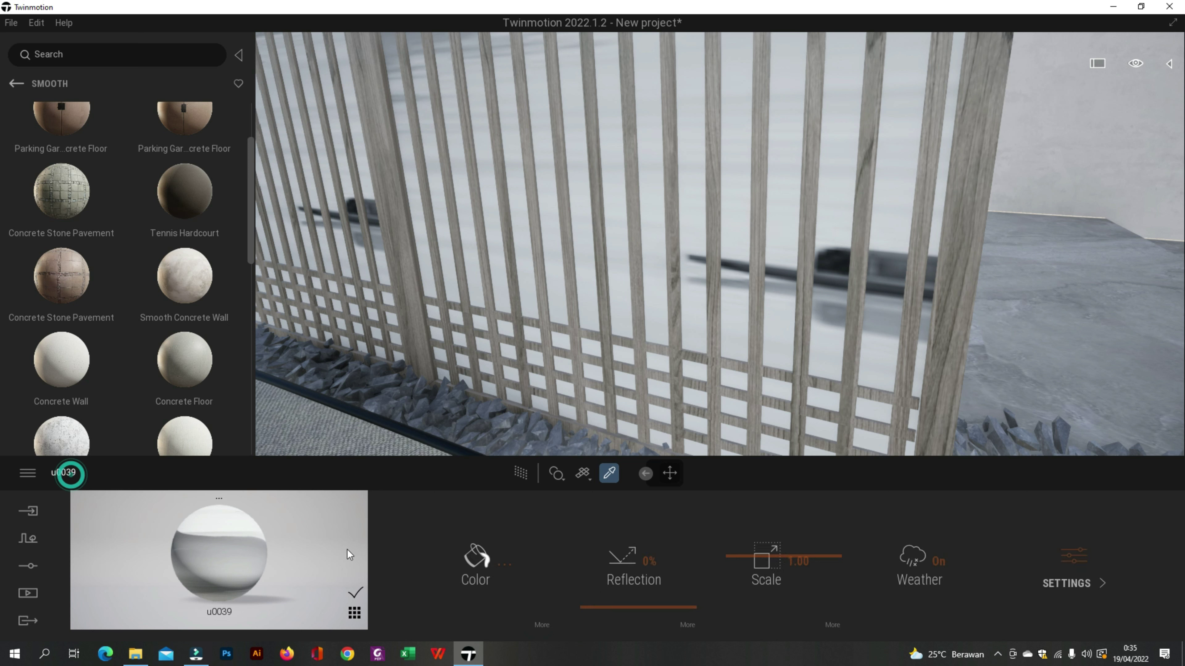
pyautogui.click(688, 626)
pyautogui.click(45, 472)
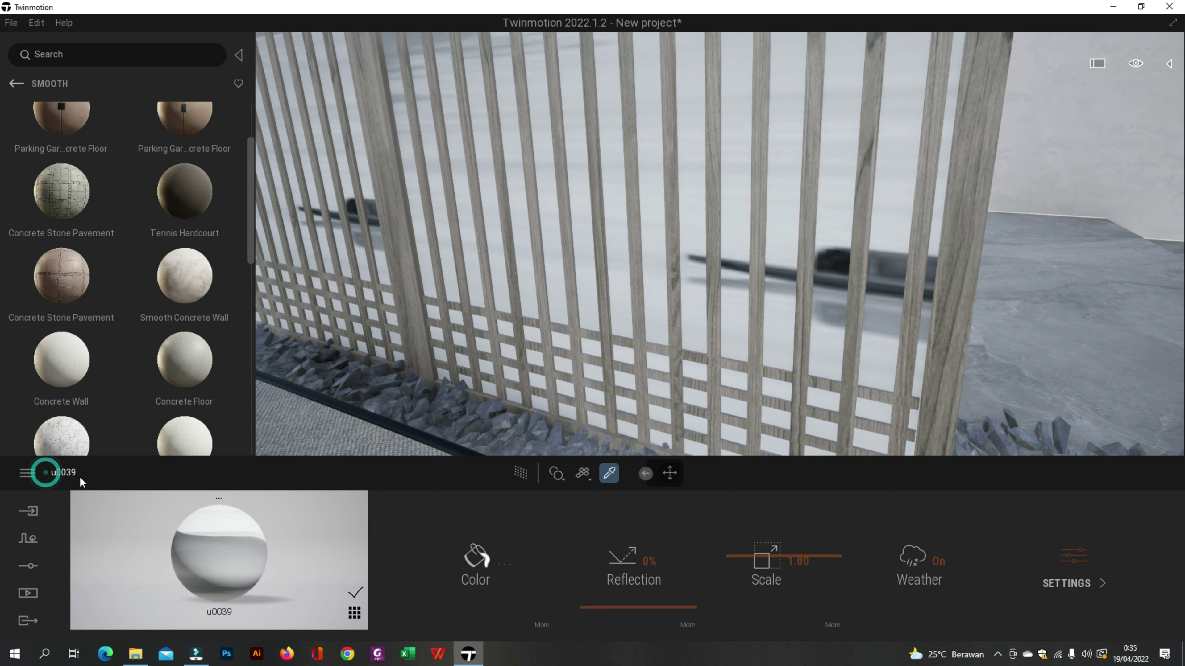
# Turn on Parallax in the bump options of material u0039 and review its X-ray and glow options.
pyautogui.click(1069, 578)
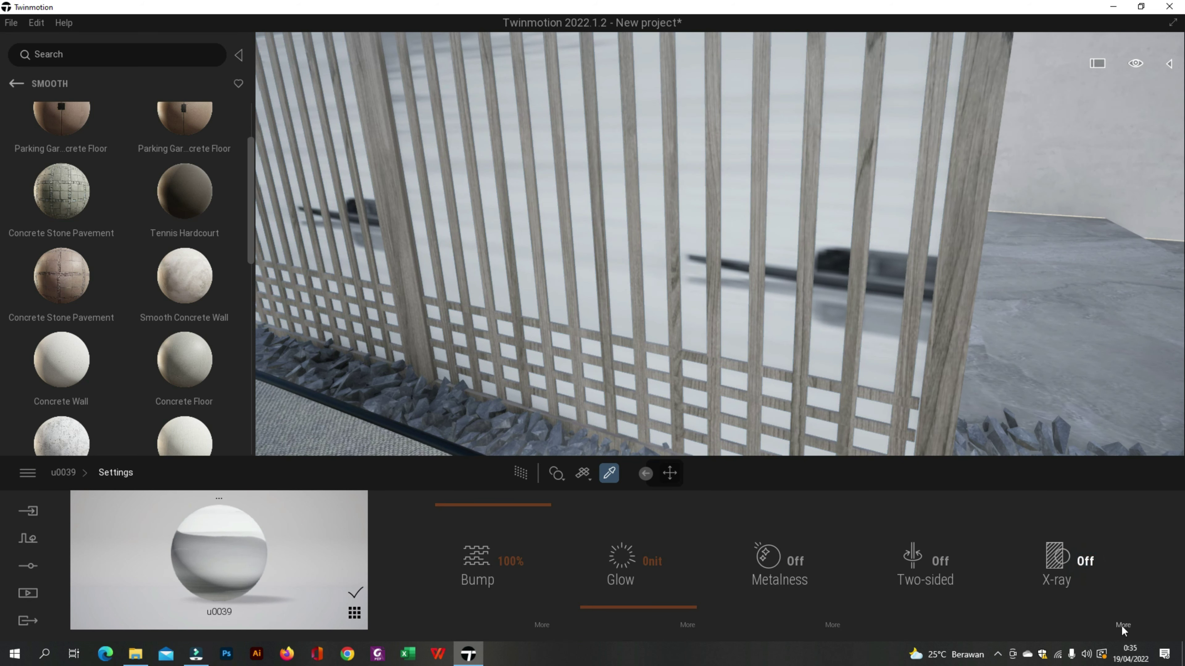
pyautogui.click(1122, 626)
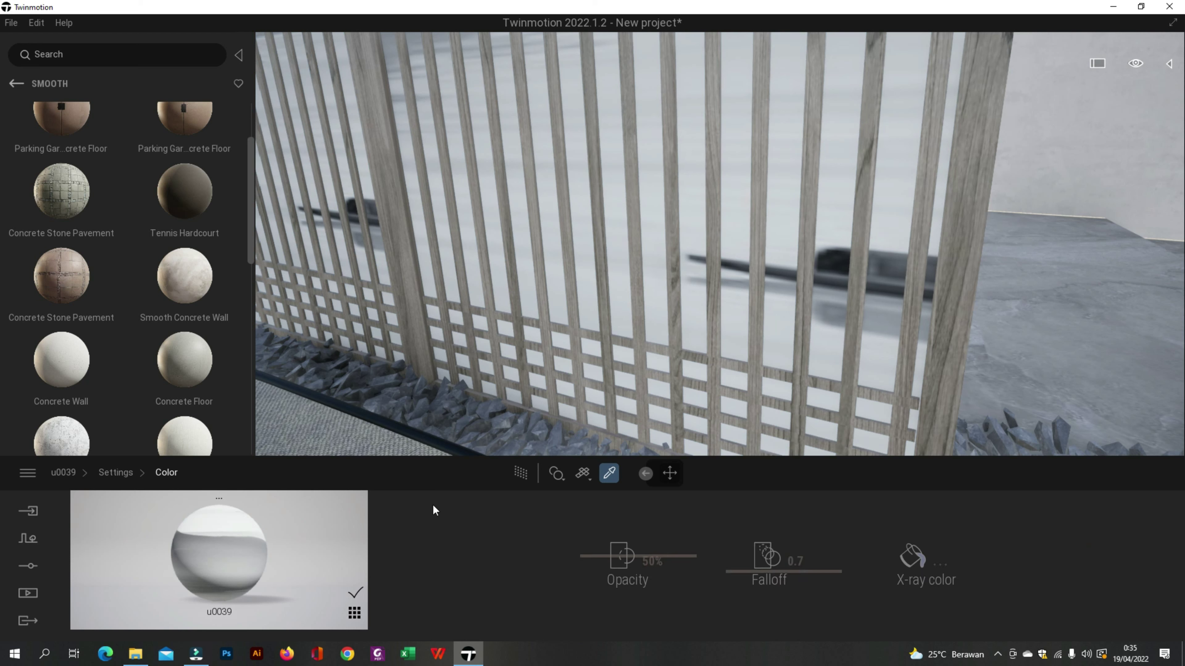
pyautogui.click(129, 480)
pyautogui.click(545, 625)
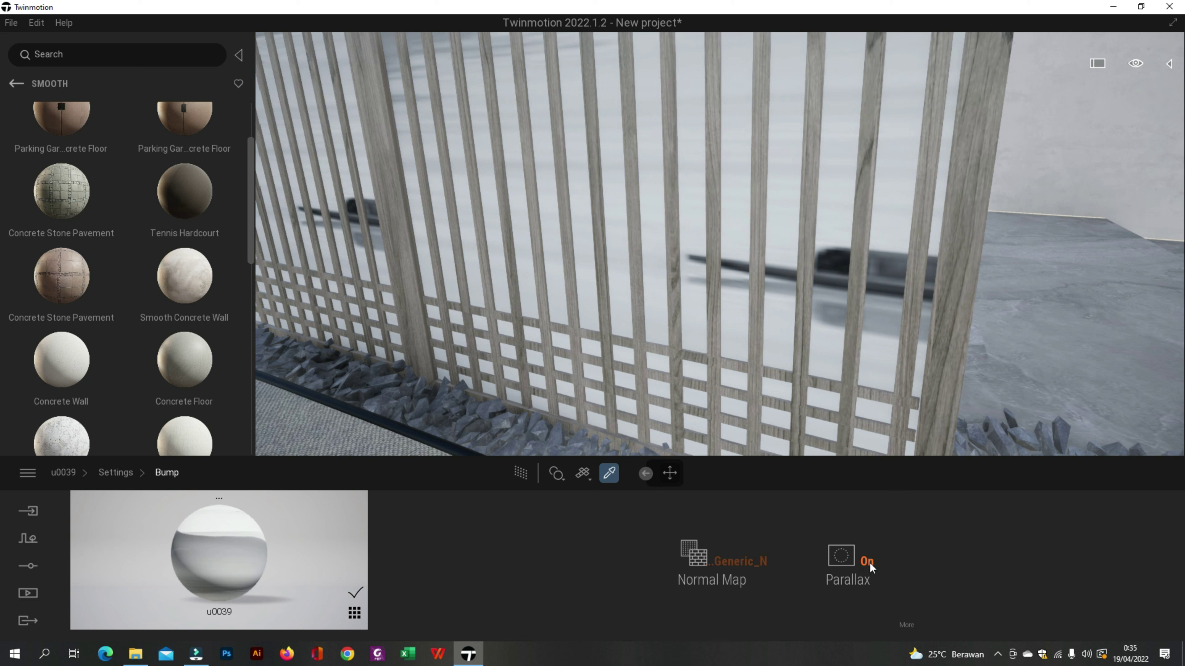
pyautogui.click(114, 473)
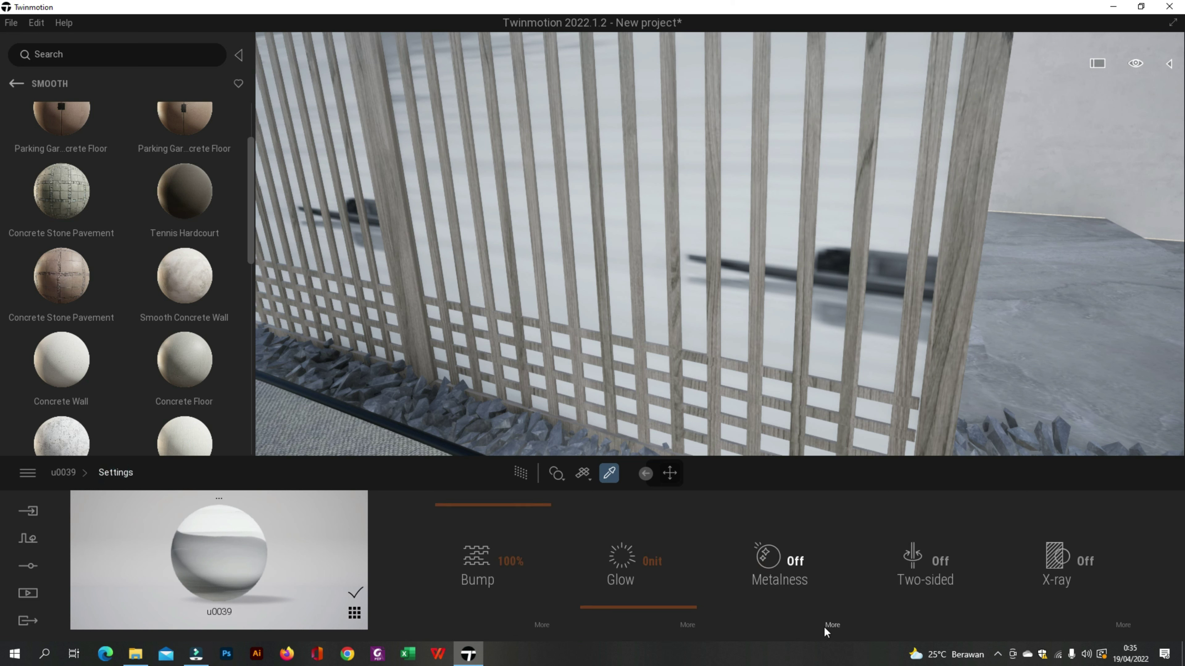
pyautogui.click(685, 627)
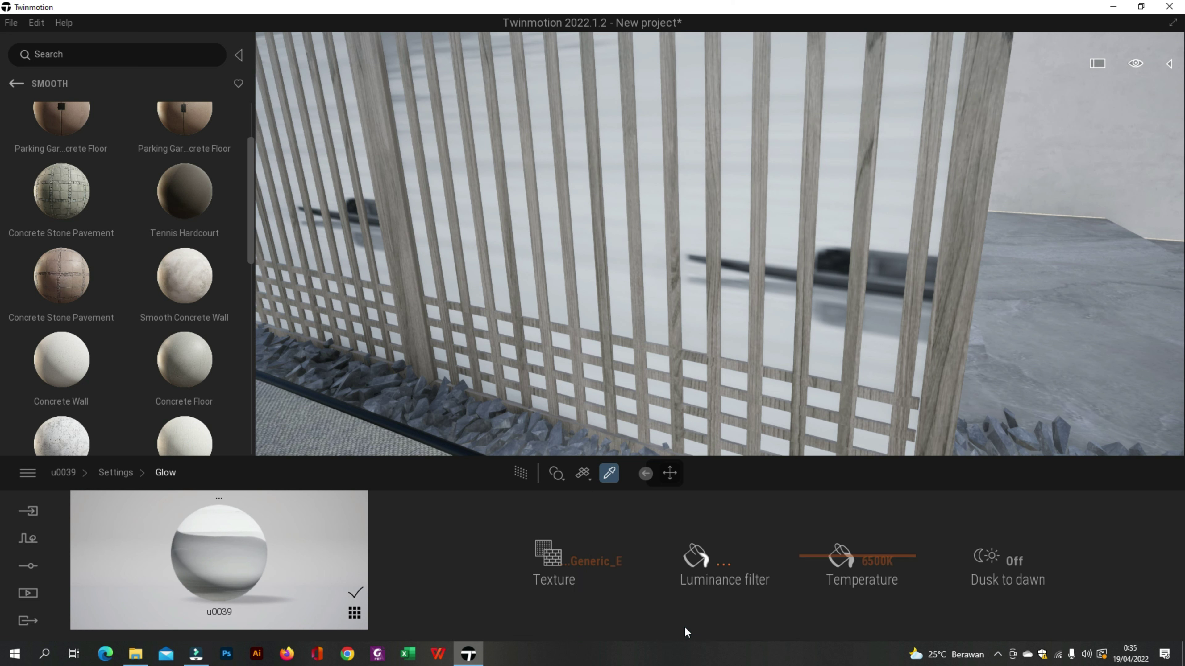
pyautogui.click(116, 473)
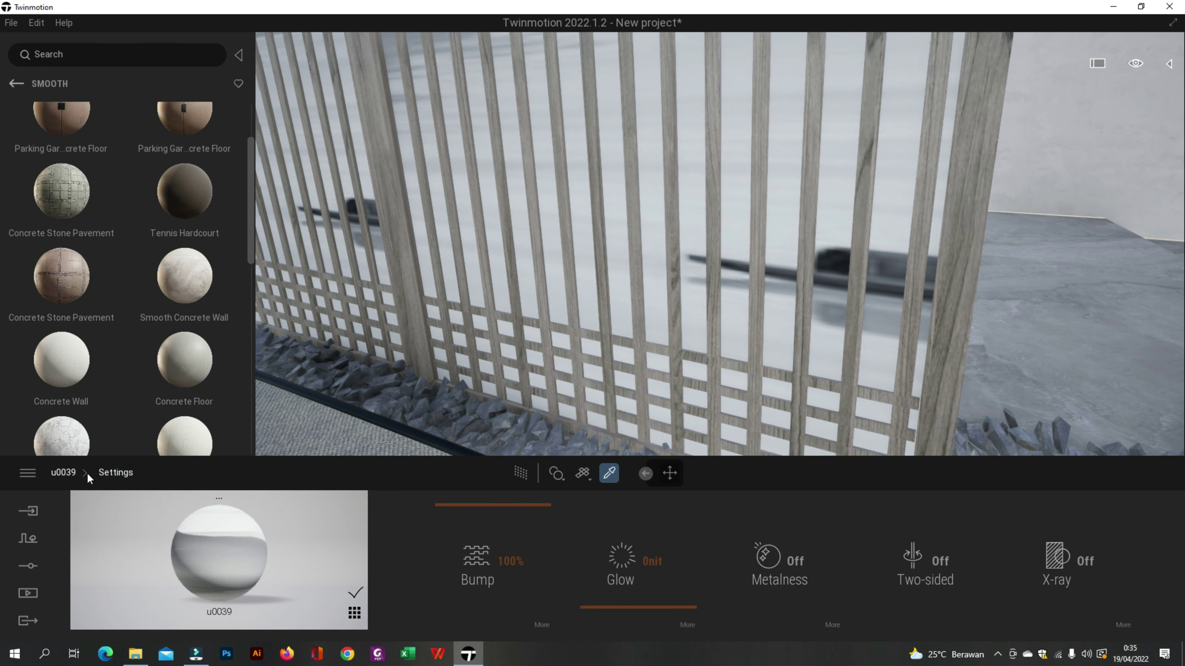
pyautogui.click(75, 473)
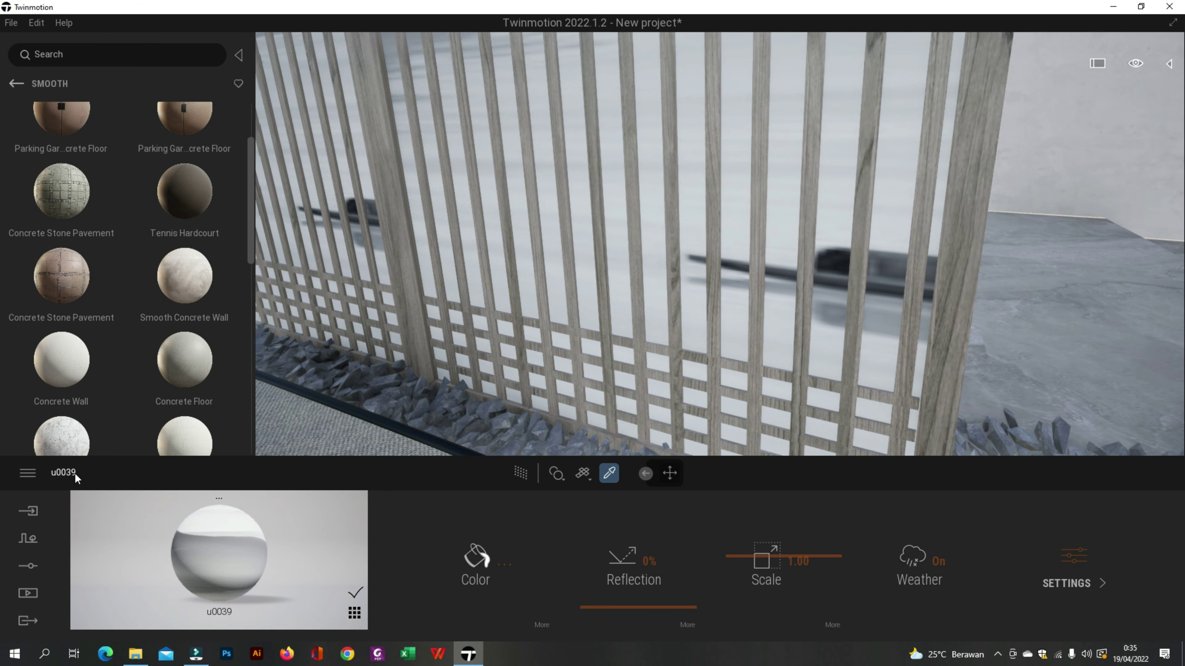
# View the path-traced preview of the saved Image1 and quit media mode.
pyautogui.moveTo(651, 378); pyautogui.dragTo(640, 359, button='right')
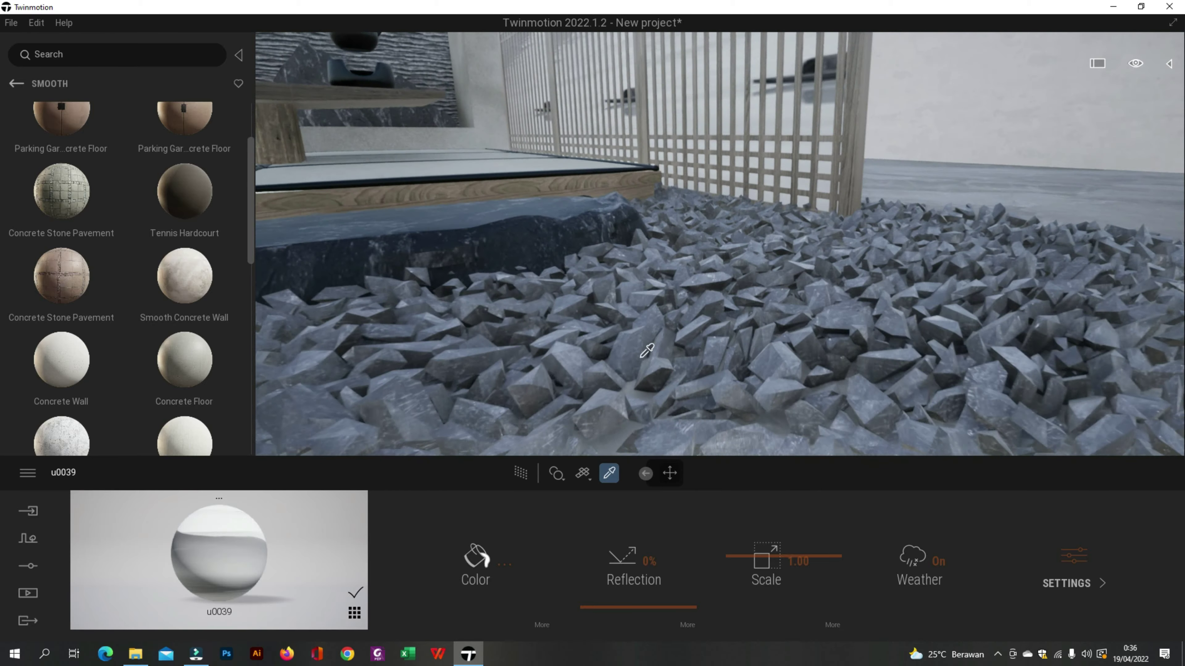
pyautogui.click(27, 593)
pyautogui.click(255, 557)
pyautogui.click(253, 531)
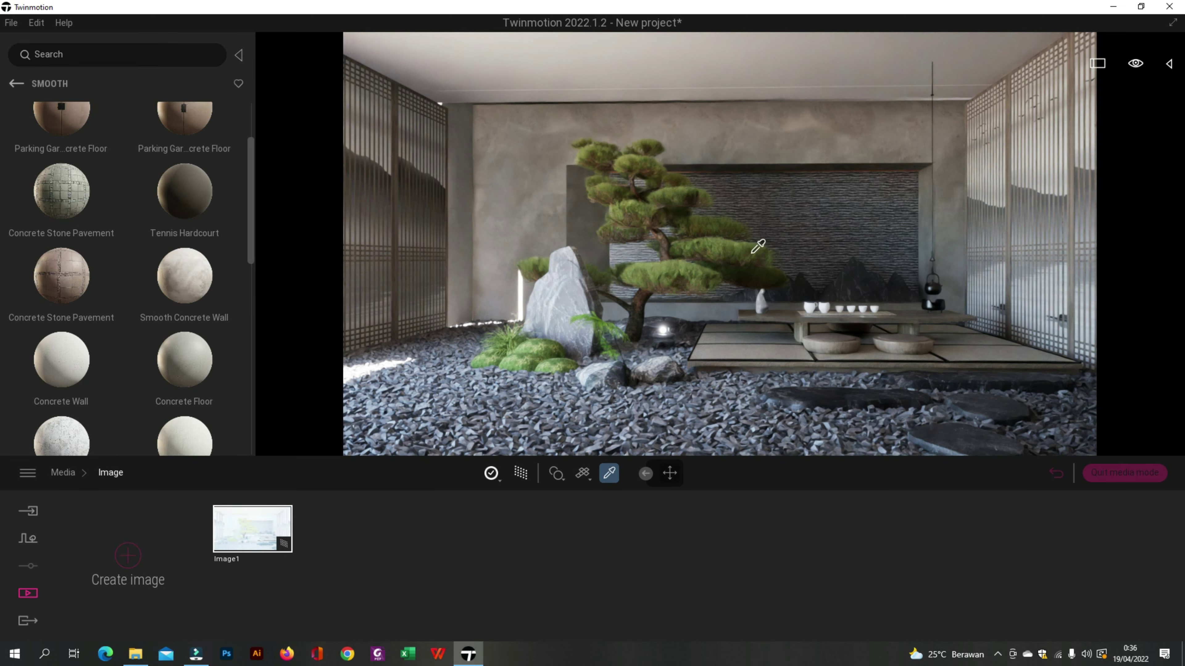
pyautogui.click(1137, 473)
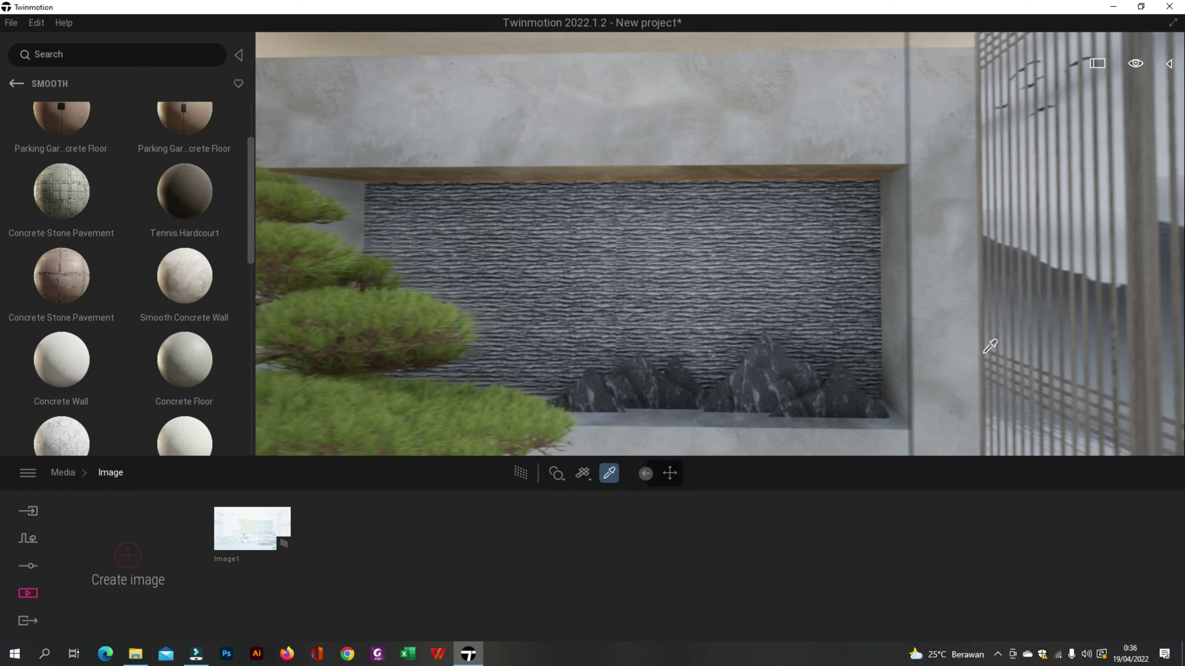
# Pick the materials of the concrete recess wall and the black hanging rod to inspect their settings.
pyautogui.click(885, 349)
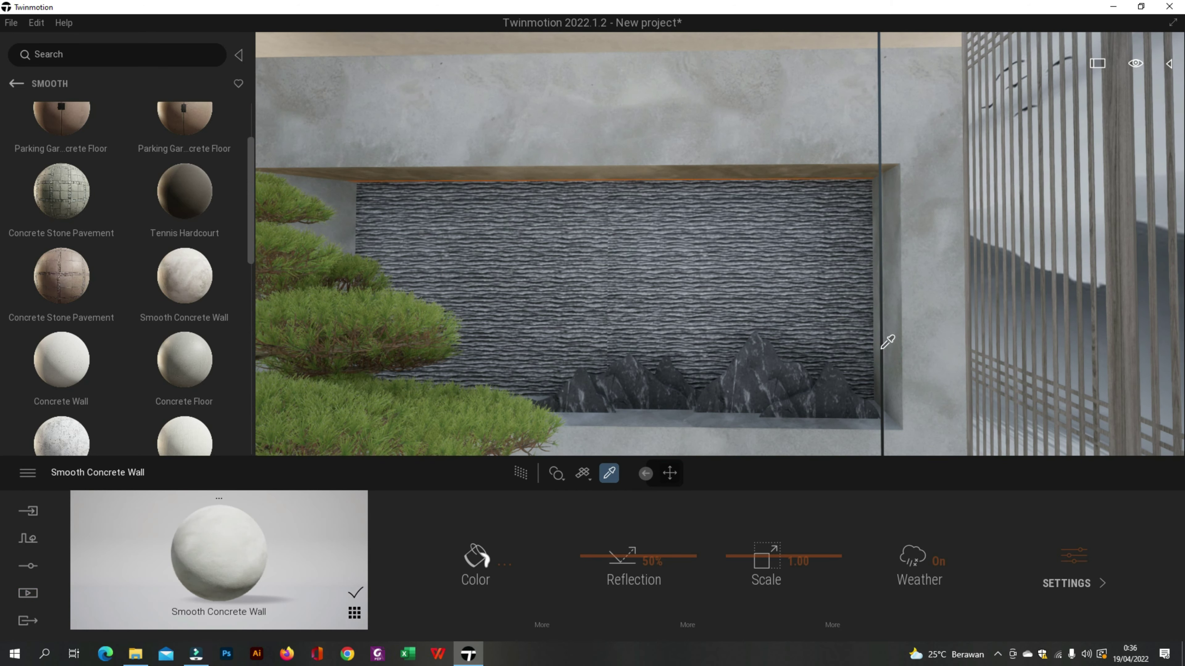
pyautogui.scroll(2, 889, 351)
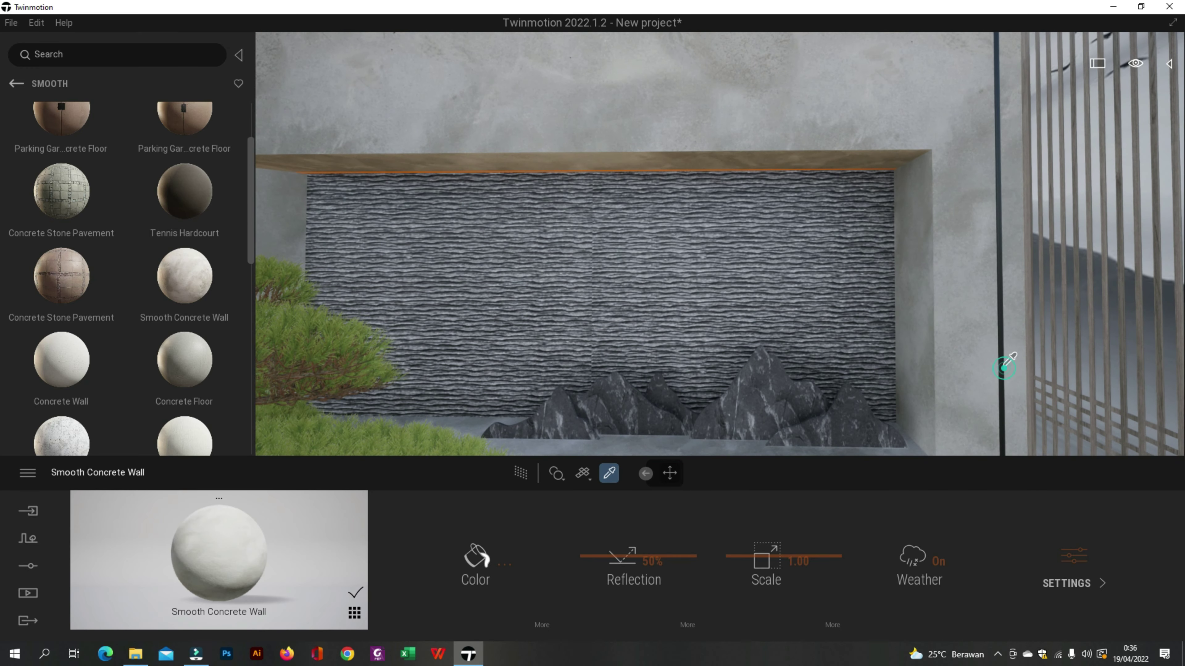
pyautogui.click(1000, 370)
pyautogui.moveTo(710, 314); pyautogui.dragTo(373, 299, button='right')
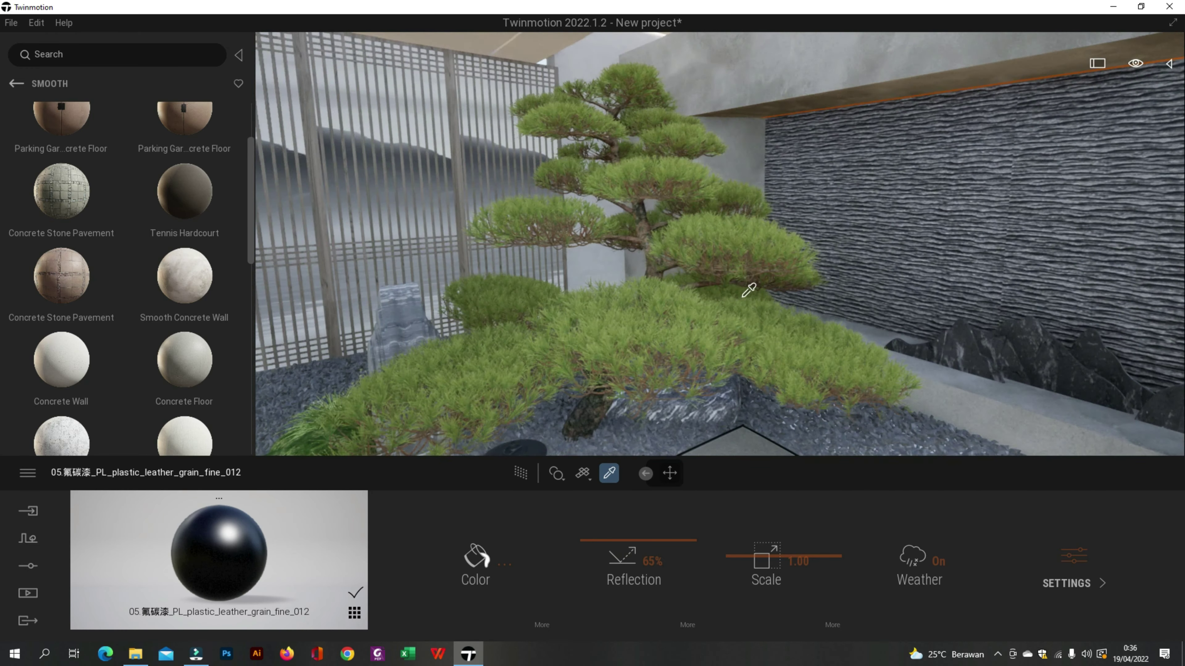
# Pick the landscape panel material behind the lattice screen across the room and examine its general, reflection and scale settings.
pyautogui.moveTo(743, 298); pyautogui.dragTo(291, 224, button='right')
pyautogui.scroll(2, 365, 216)
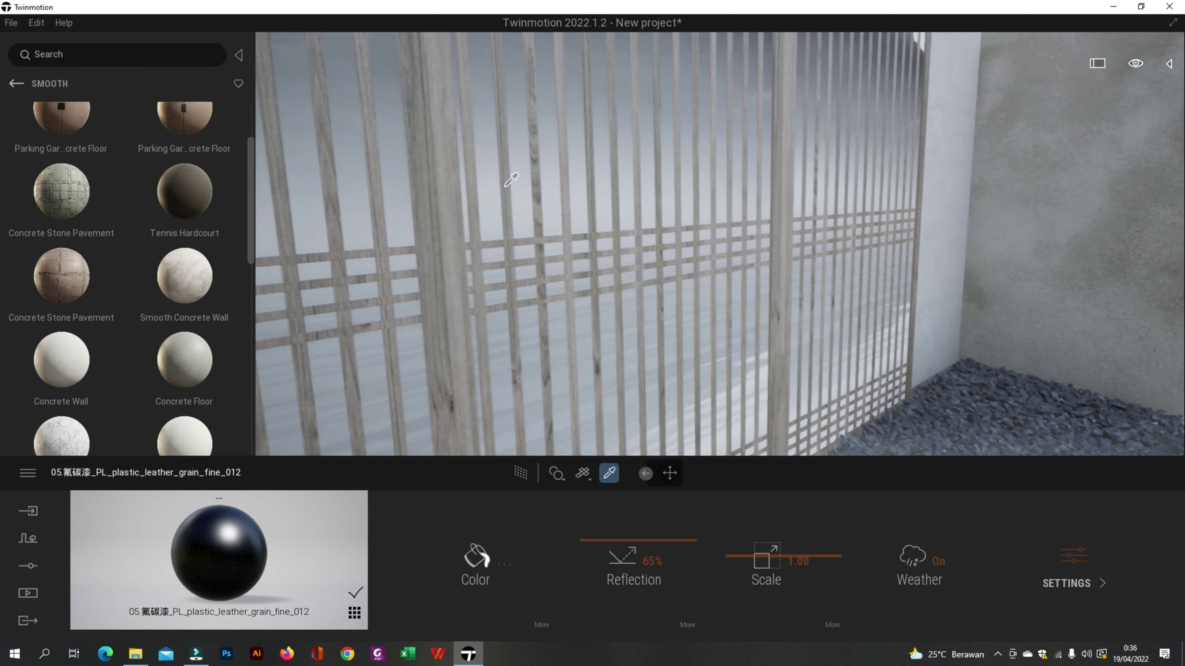
pyautogui.click(532, 171)
pyautogui.click(1073, 560)
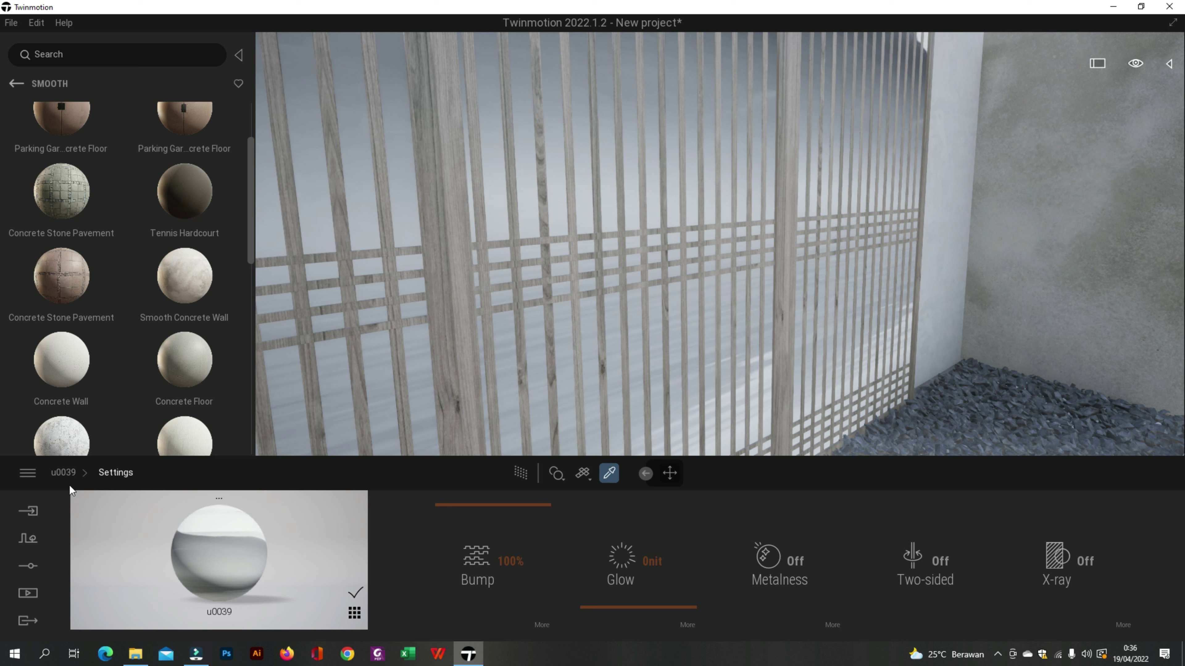
pyautogui.click(64, 472)
pyautogui.click(686, 625)
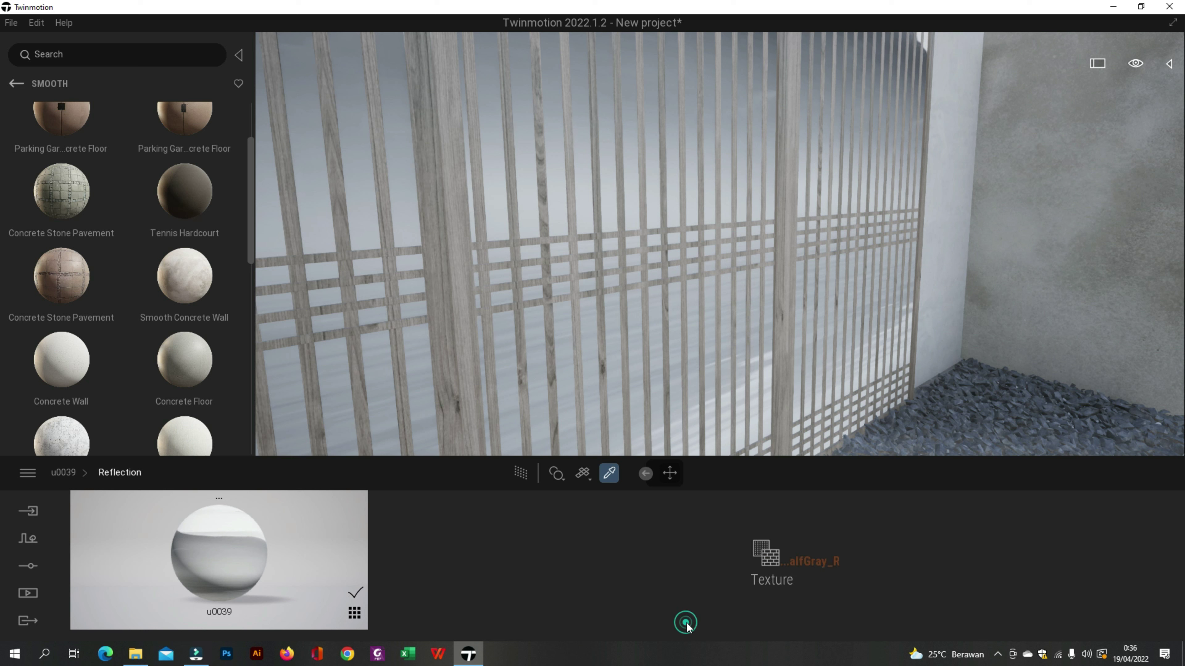
pyautogui.click(61, 478)
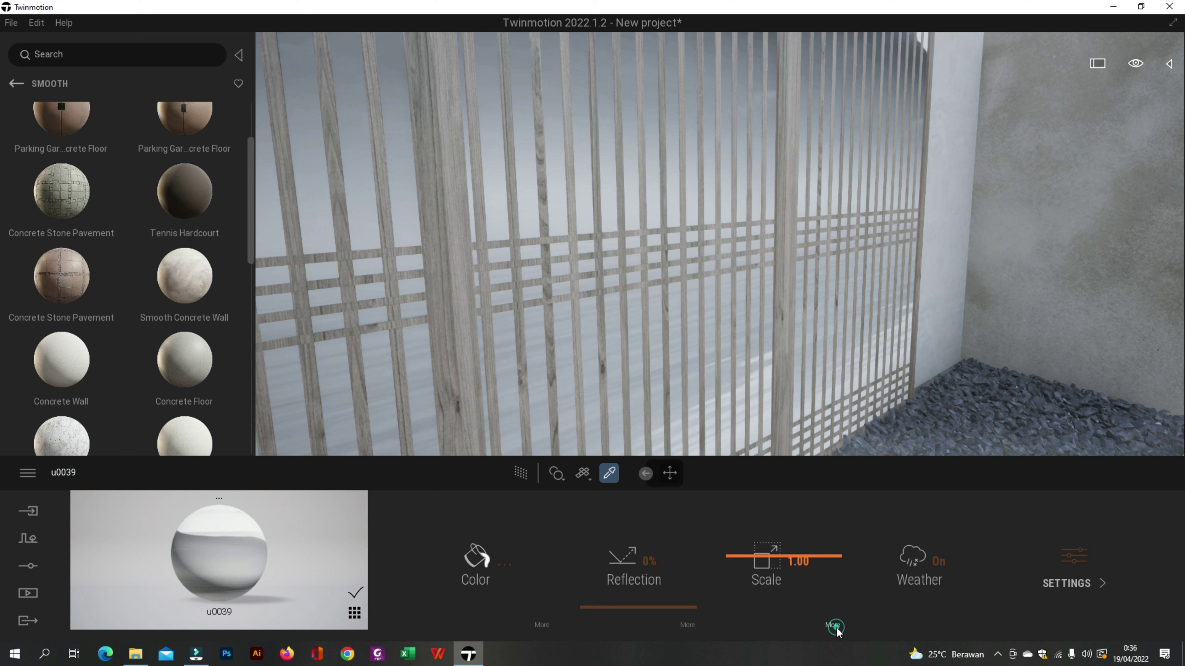
pyautogui.click(837, 628)
pyautogui.click(77, 477)
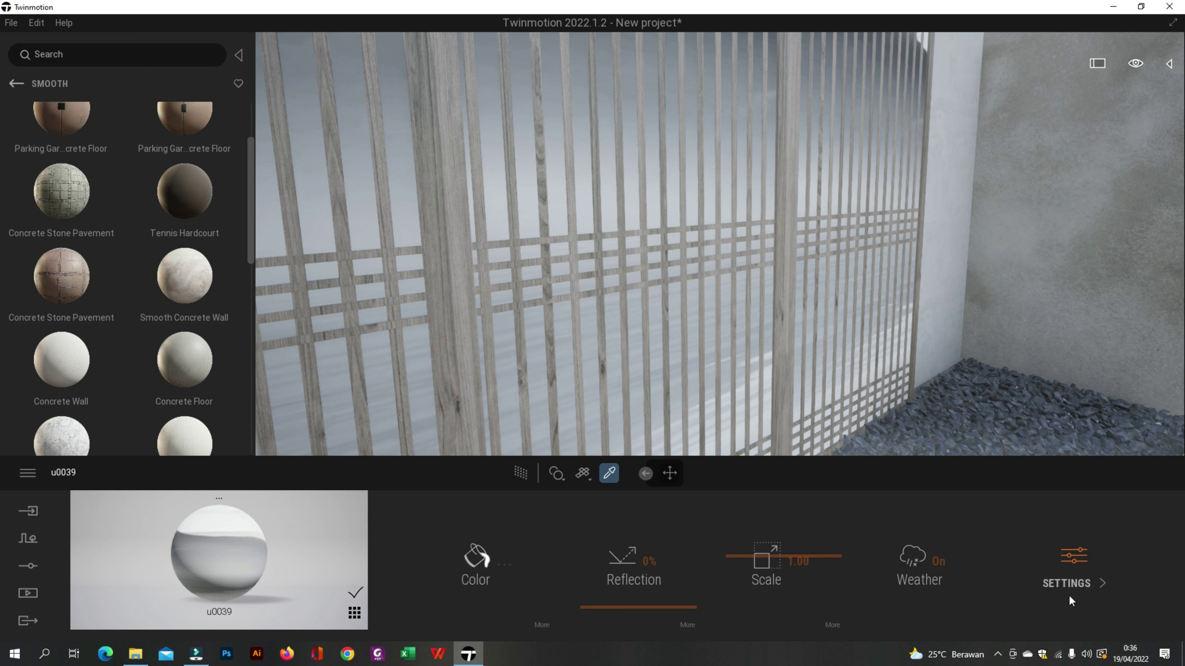
# Turn on the opacity mask in the colour options of the landscape panel material u0039 and set its grunge to about 41%.
pyautogui.click(542, 625)
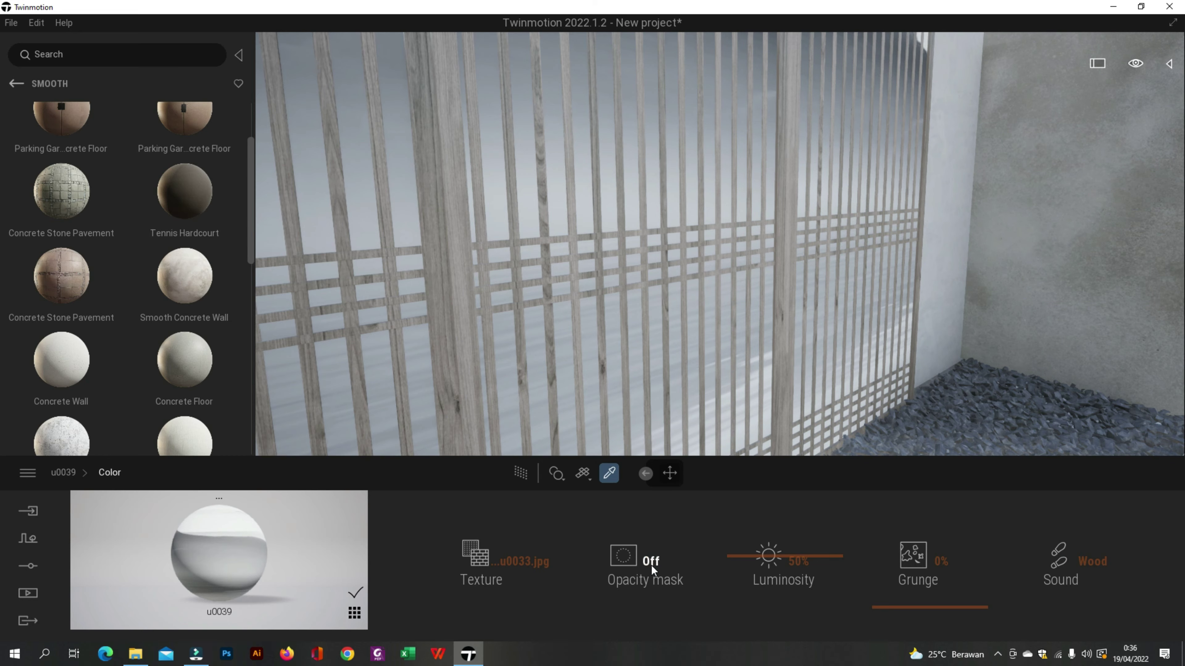
pyautogui.moveTo(761, 355); pyautogui.dragTo(792, 275, button='right')
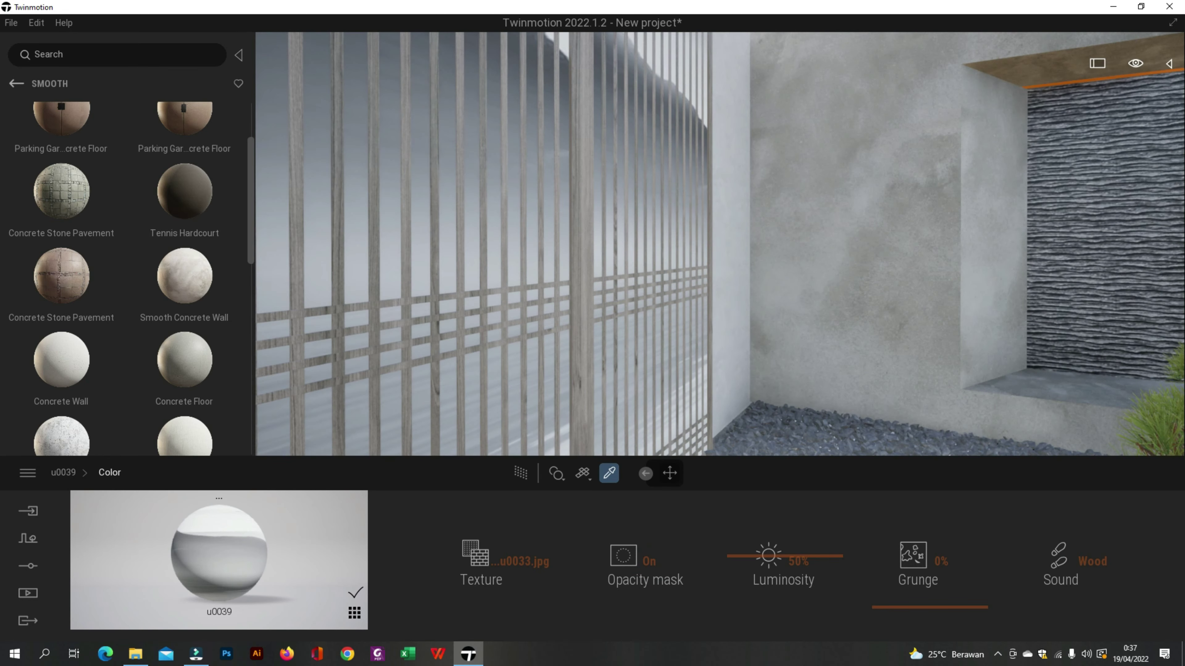
pyautogui.moveTo(907, 602); pyautogui.dragTo(898, 564)
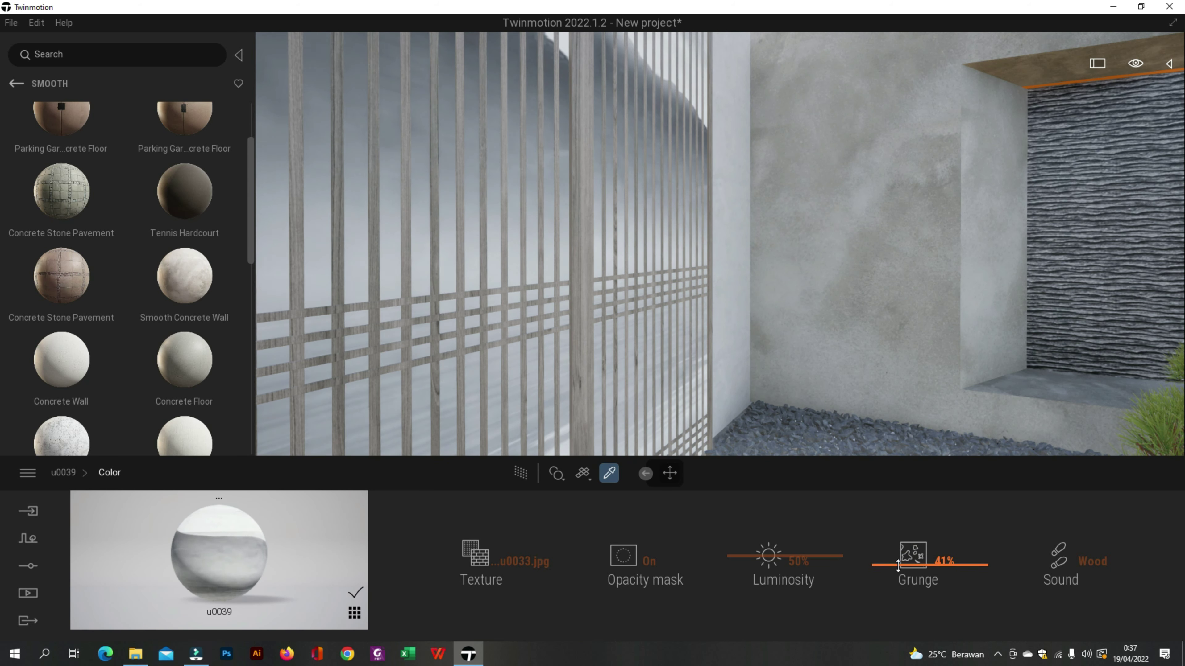
# Open the saved Image1 view, pick the white ceiling material and set its reflection to about 73%.
pyautogui.click(19, 595)
pyautogui.click(251, 577)
pyautogui.click(252, 529)
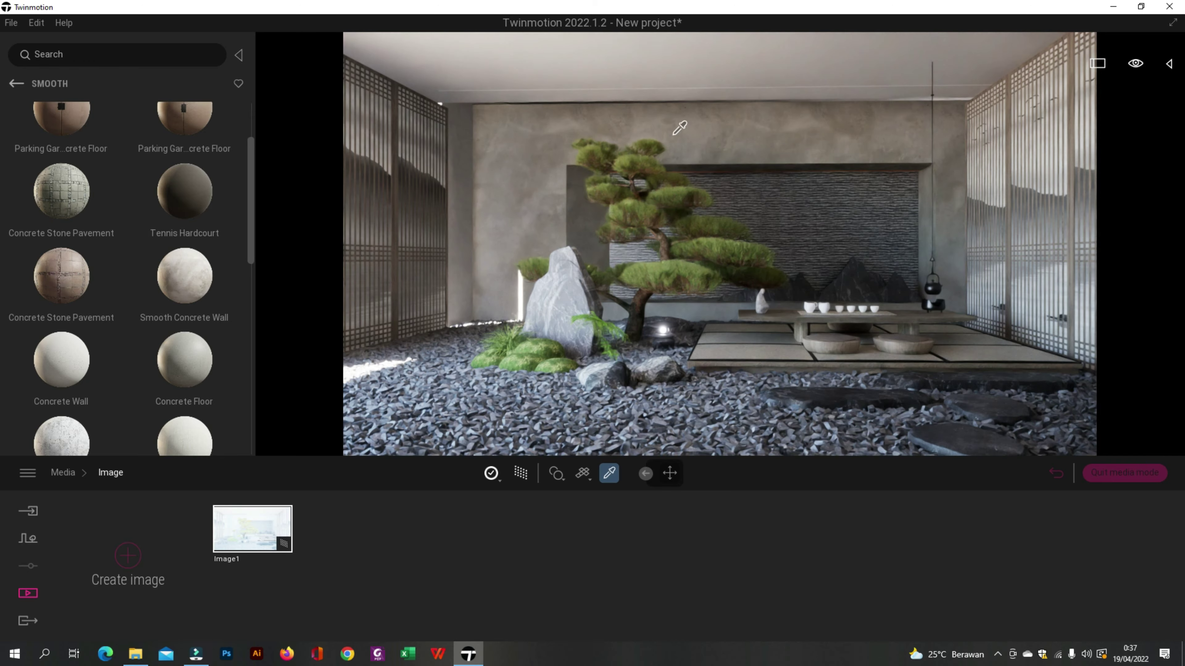
pyautogui.click(701, 64)
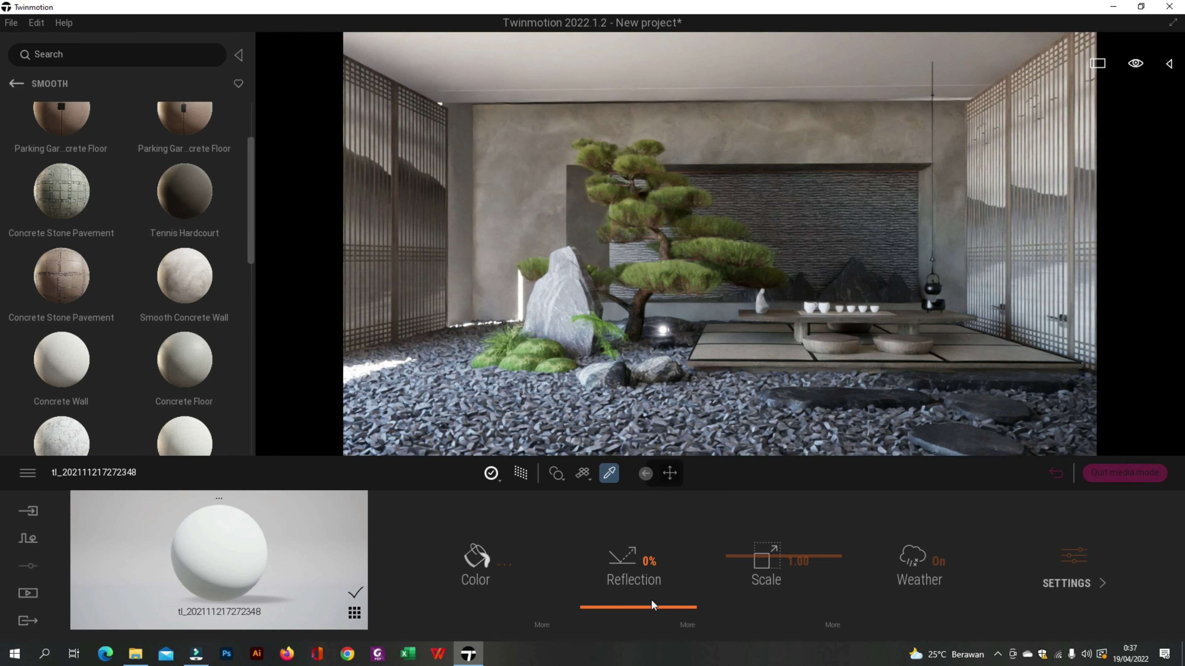
pyautogui.moveTo(646, 607); pyautogui.dragTo(649, 532)
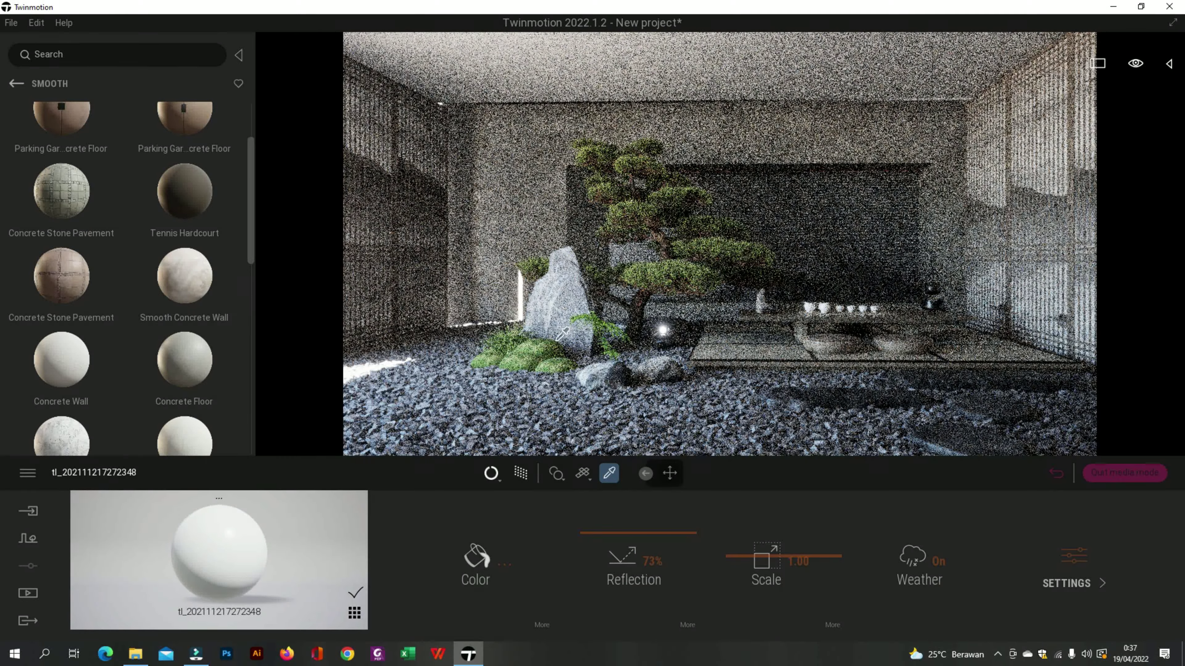
# Pick the materials of the white teacups, large standing stone, round object beside the tree and small rock to check their reflection.
pyautogui.click(811, 310)
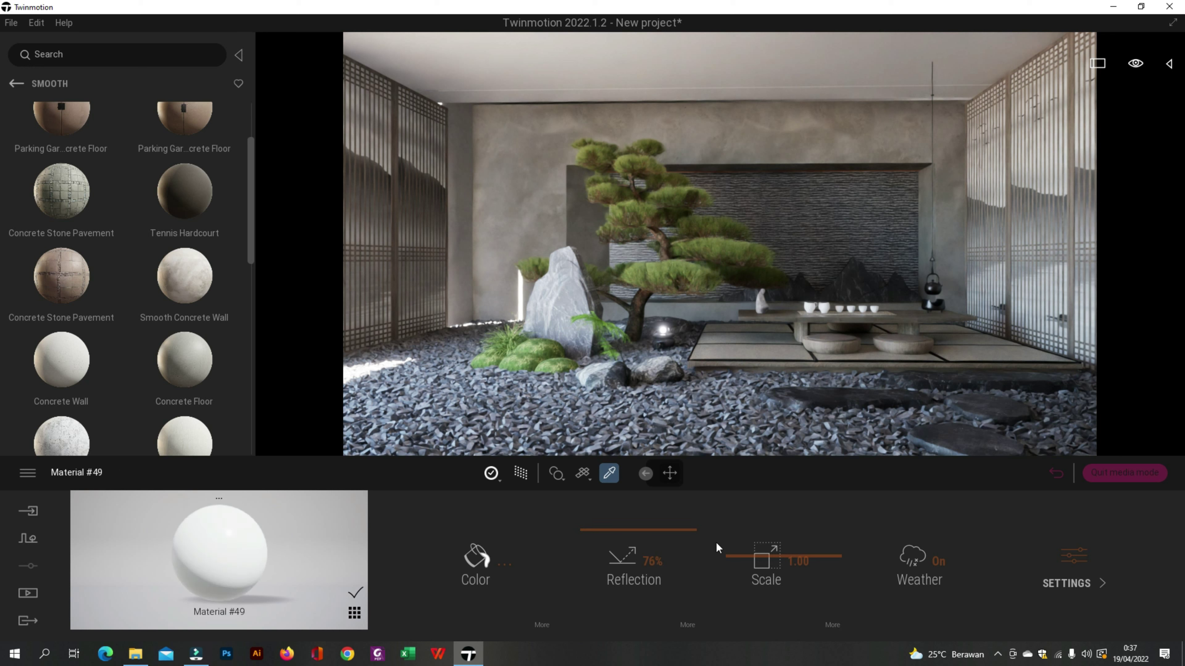
pyautogui.click(566, 301)
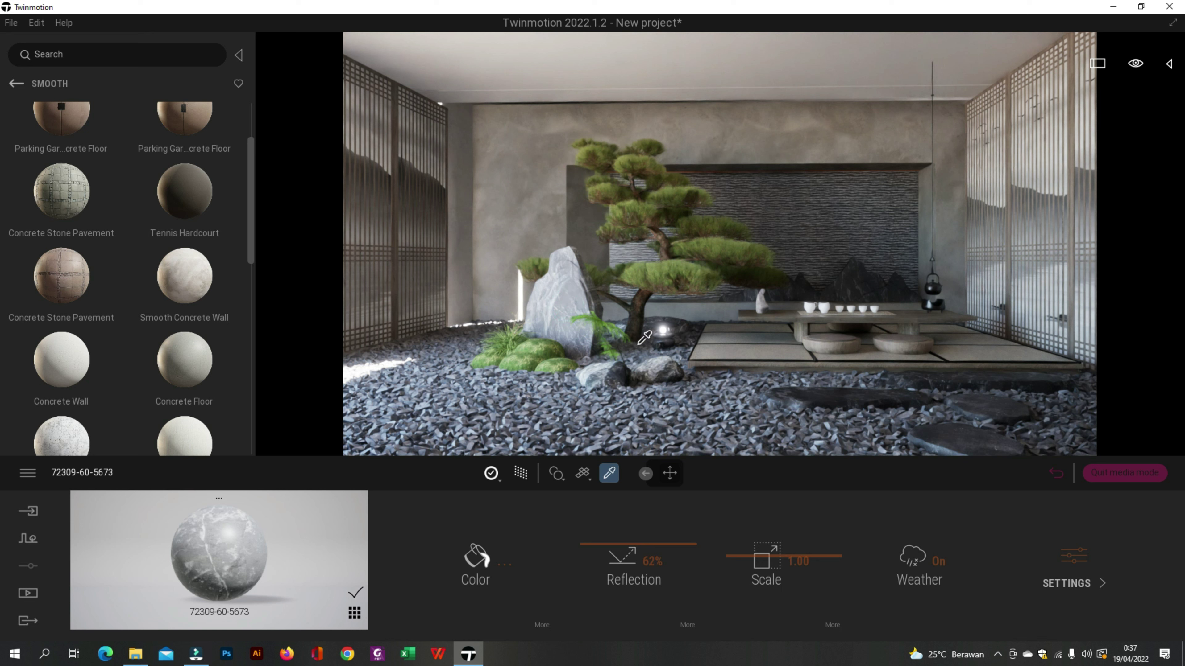
pyautogui.click(660, 335)
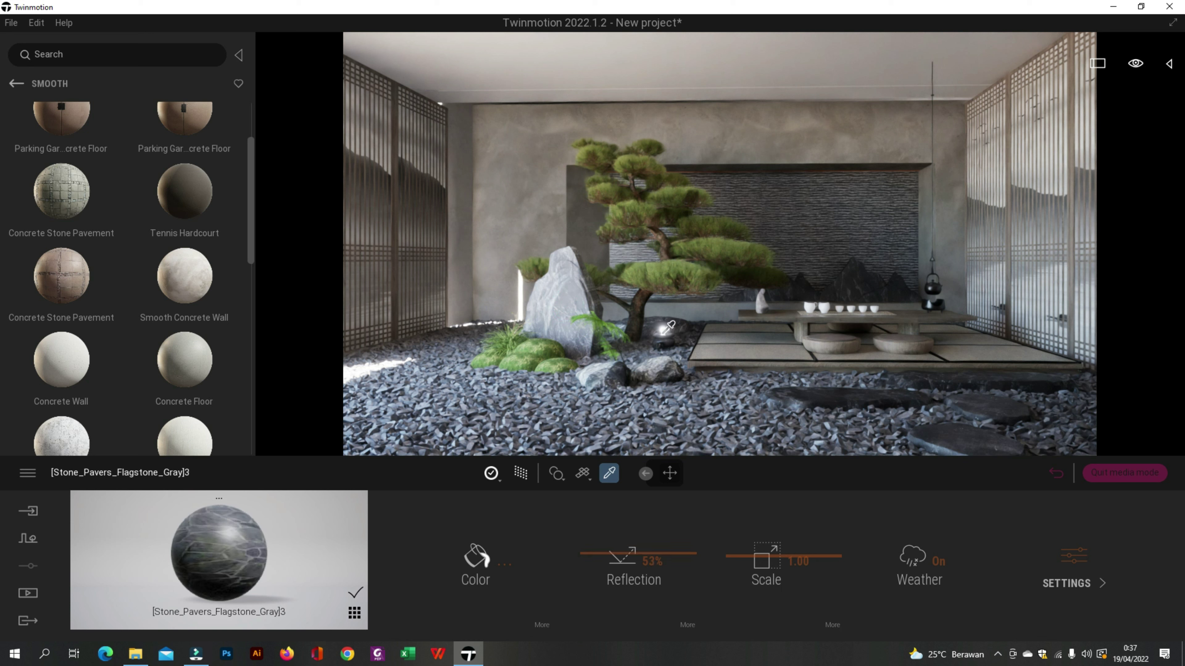
pyautogui.click(653, 369)
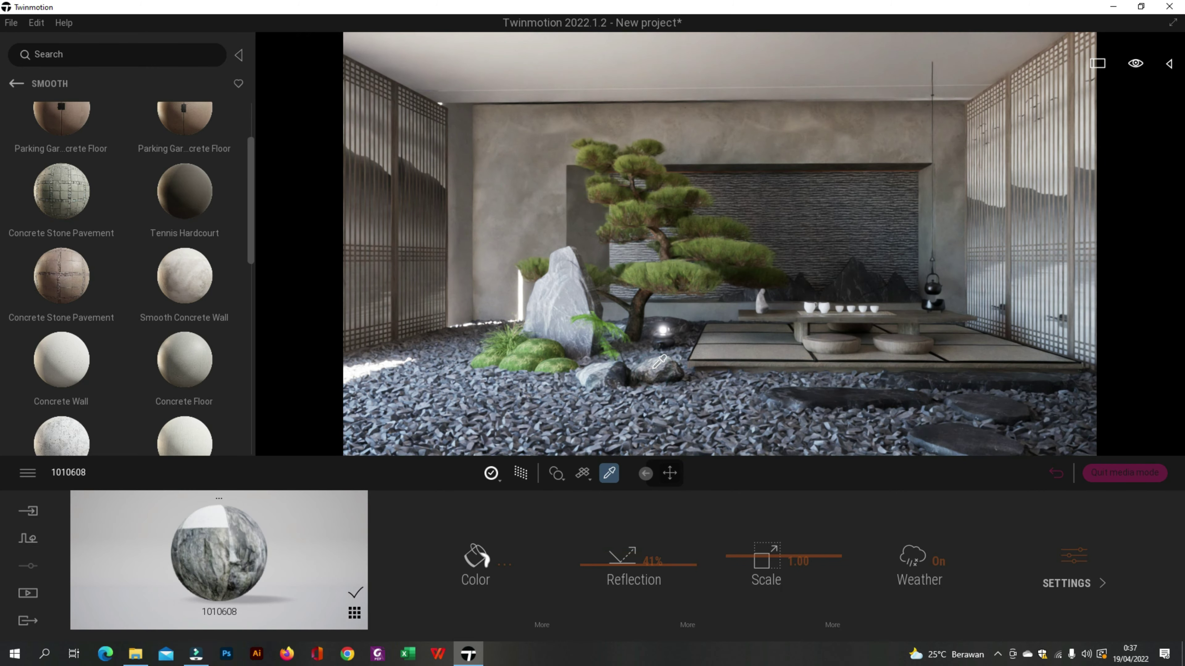
# Set the small rock material's reflection to about 74% and pick the large standing stone's material.
pyautogui.moveTo(603, 556)
pyautogui.mouseDown()
pyautogui.moveTo(592, 548)
pyautogui.moveTo(614, 535)
pyautogui.mouseUp()
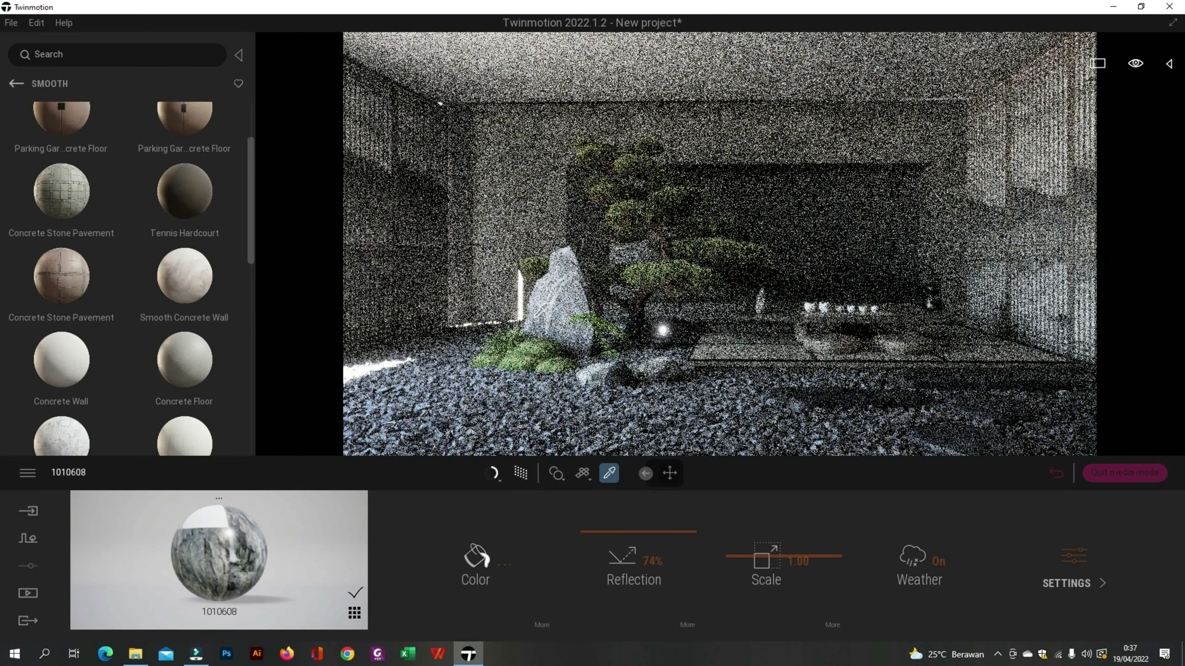
pyautogui.click(559, 278)
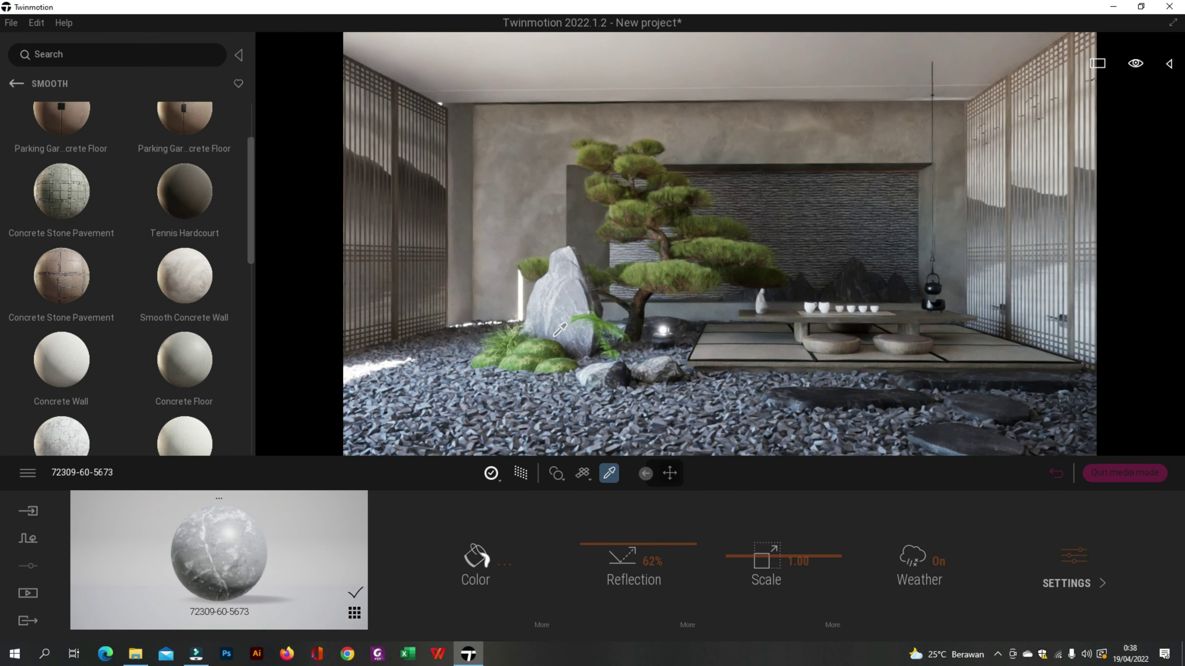
# Reframe the camera so that more of the gravel foreground shows beneath the standing stone, tree and tea table.
pyautogui.scroll(-4, 554, 339)
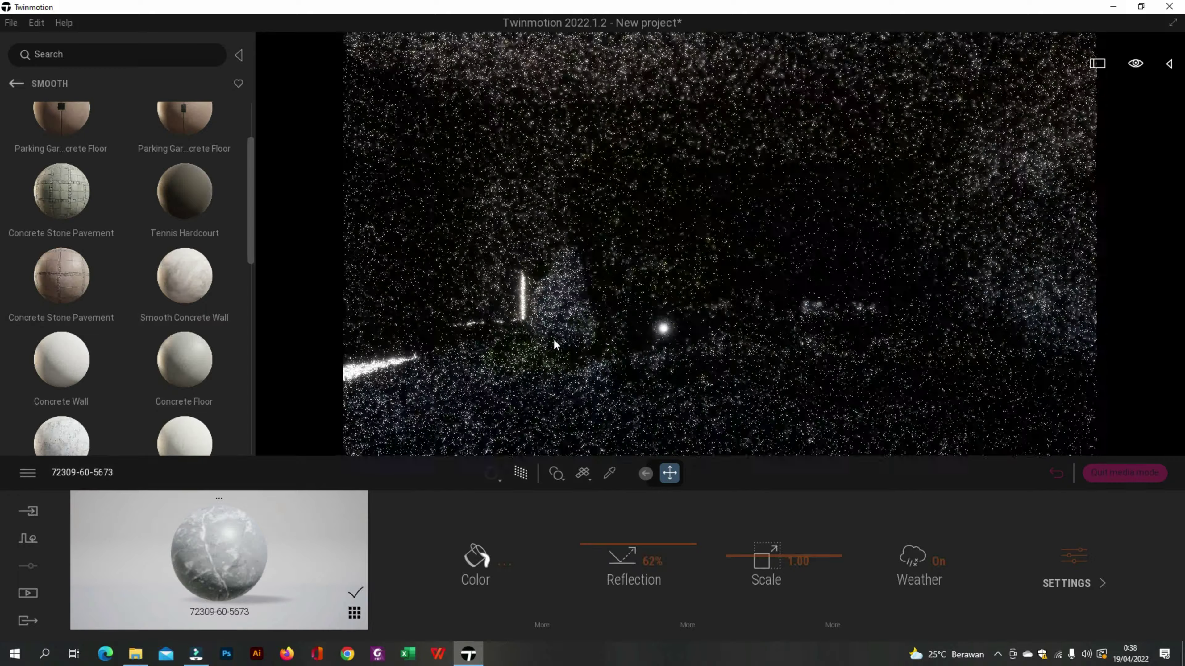
pyautogui.press('q')
pyautogui.press('q')
pyautogui.press('q')
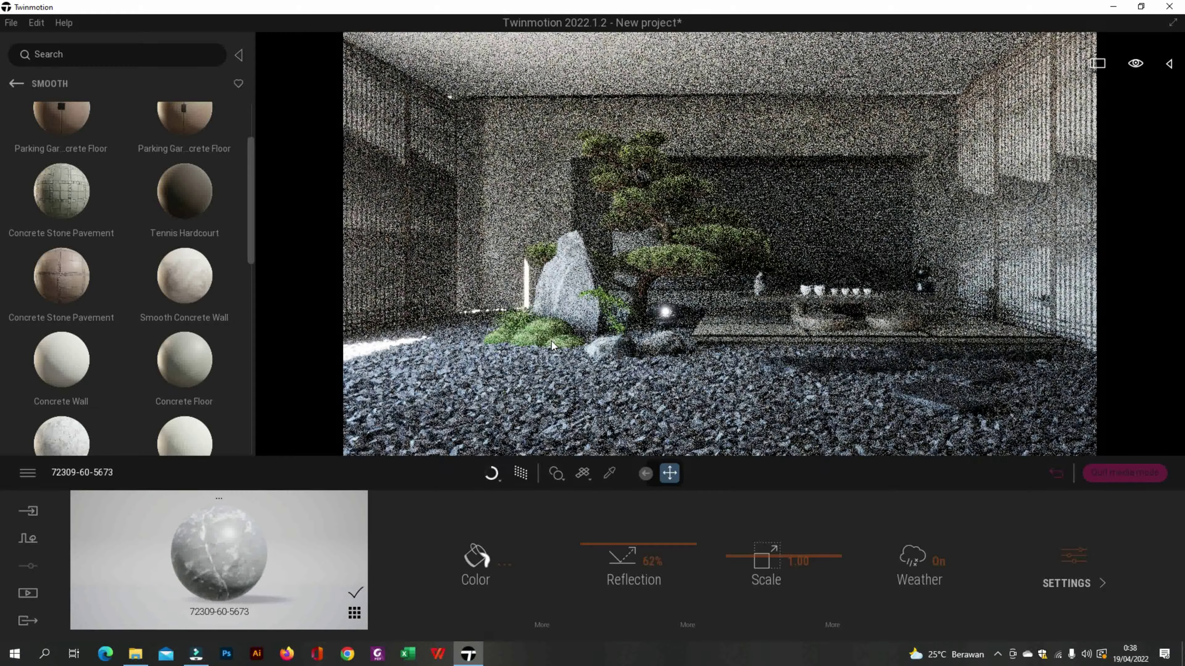
pyautogui.moveTo(551, 341); pyautogui.dragTo(565, 342, button='right')
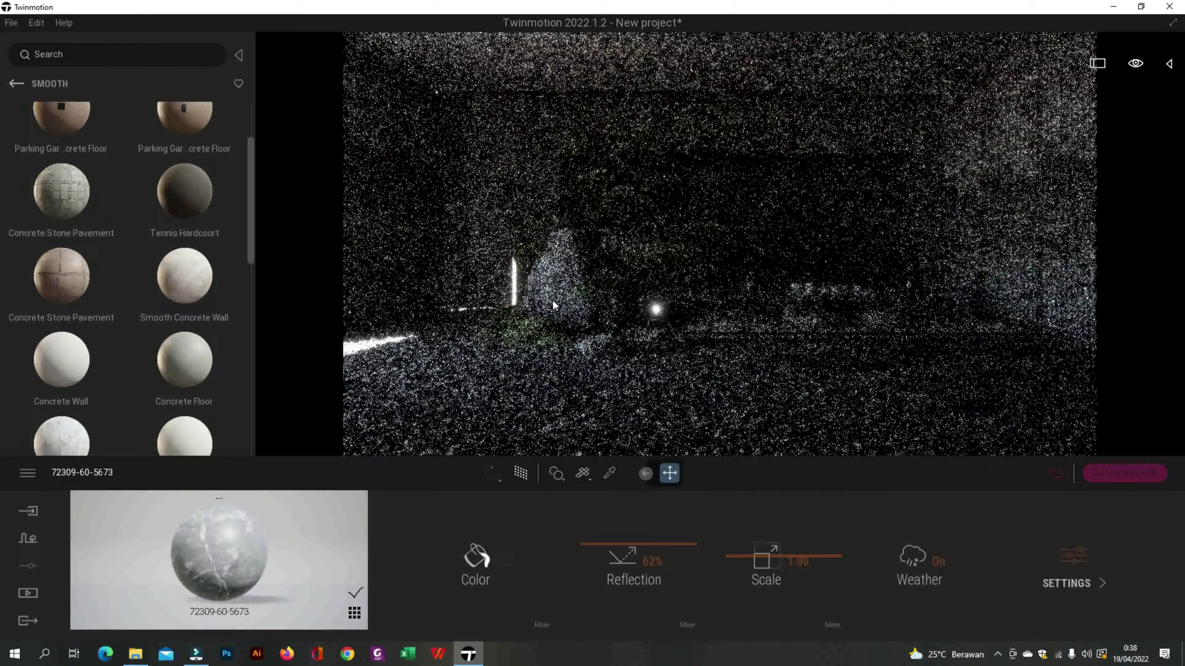
pyautogui.moveTo(553, 301); pyautogui.dragTo(561, 298, button='right')
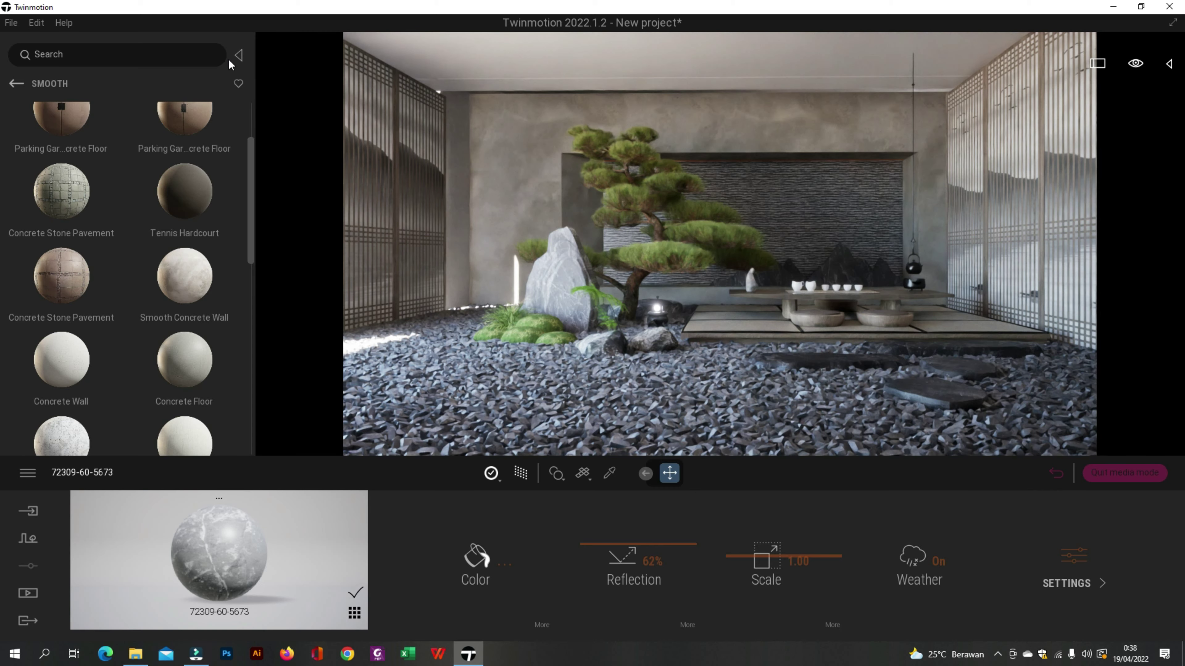
# Open the posed humans category under the characters in the library.
pyautogui.click(238, 55)
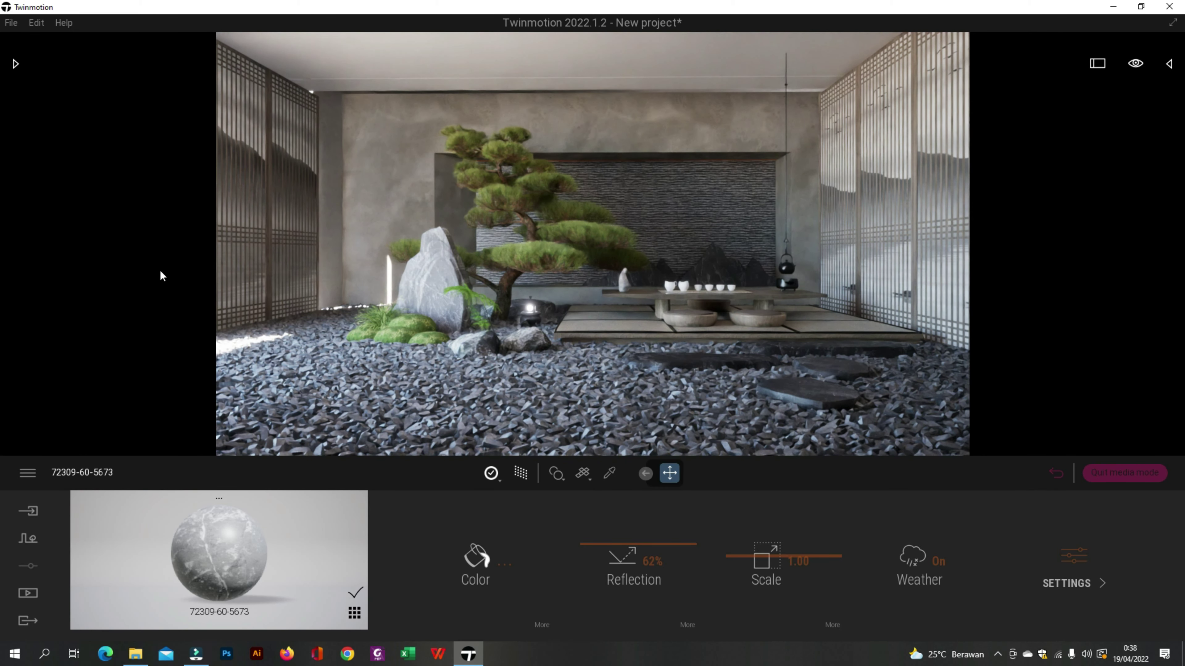
pyautogui.click(16, 64)
pyautogui.click(16, 84)
pyautogui.click(16, 84)
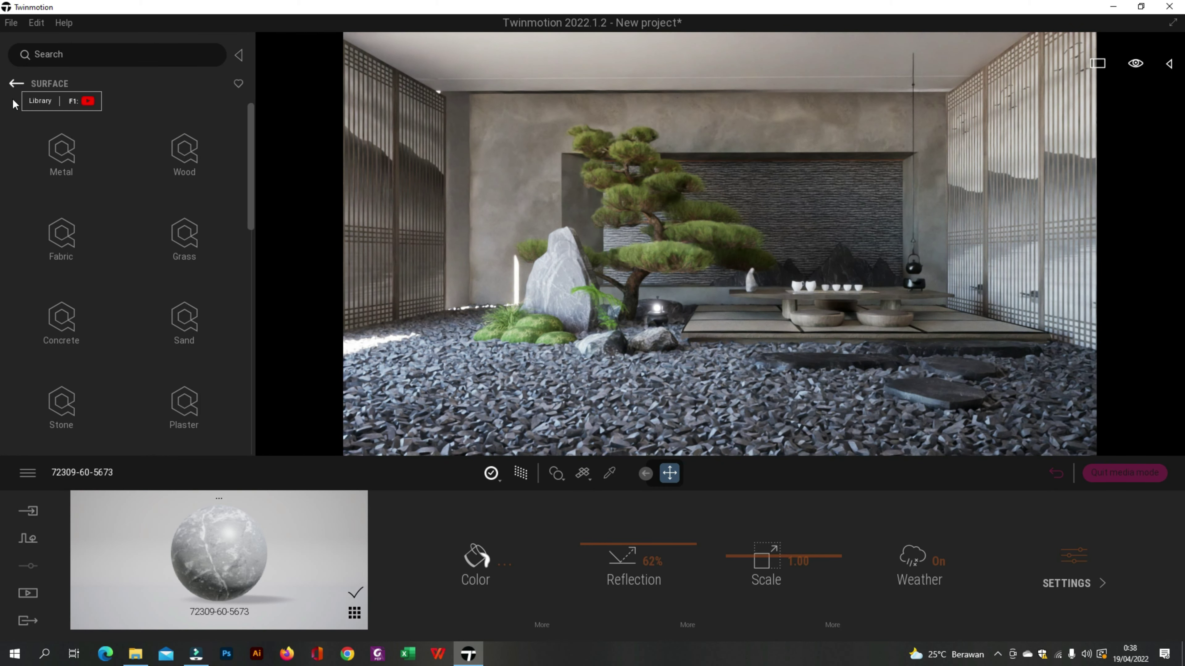
pyautogui.click(17, 83)
pyautogui.click(16, 84)
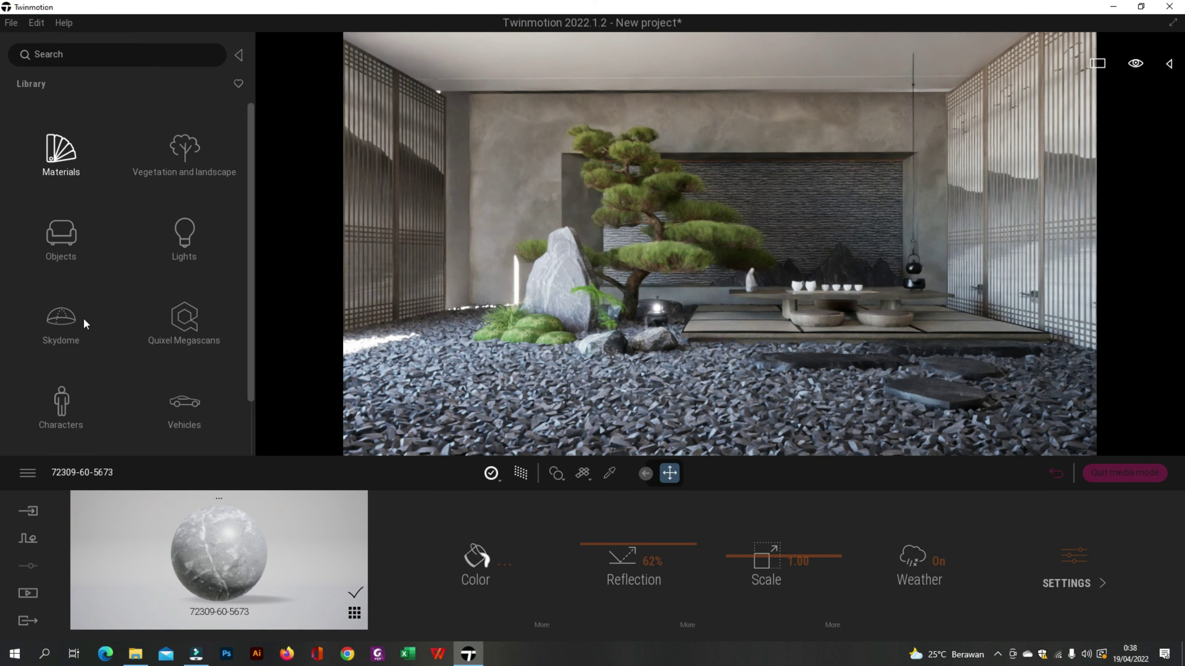
pyautogui.click(68, 396)
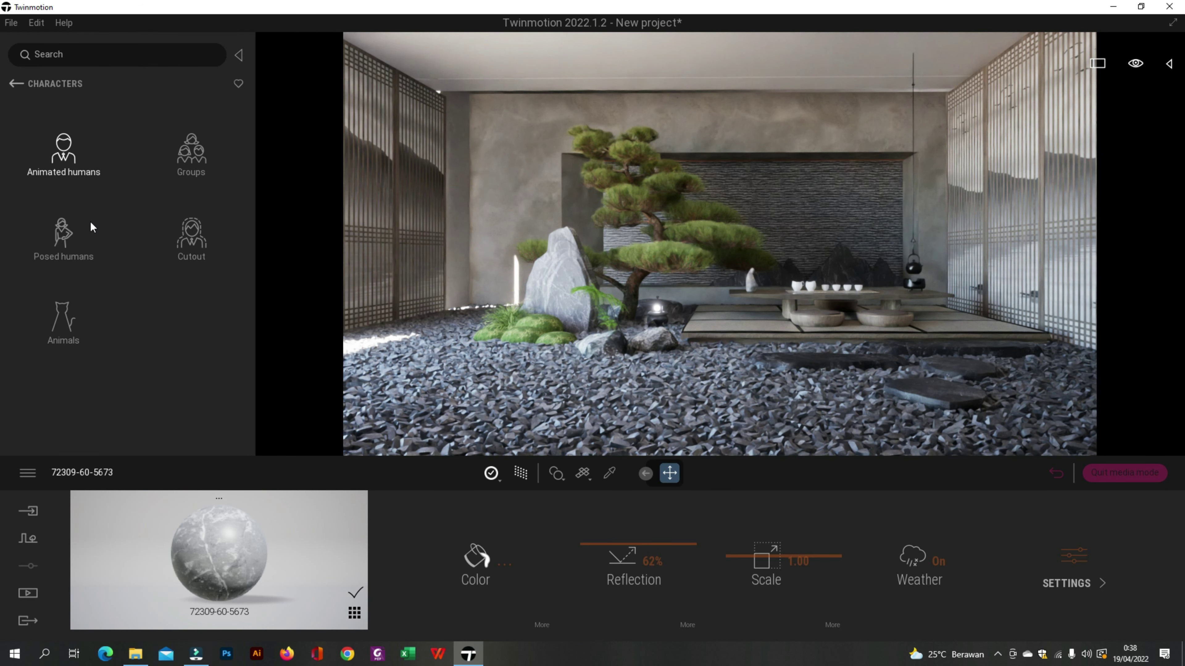
pyautogui.click(67, 245)
# Browse the whole posed humans collection for a figure that suits the tea room.
pyautogui.scroll(-8, 93, 275)
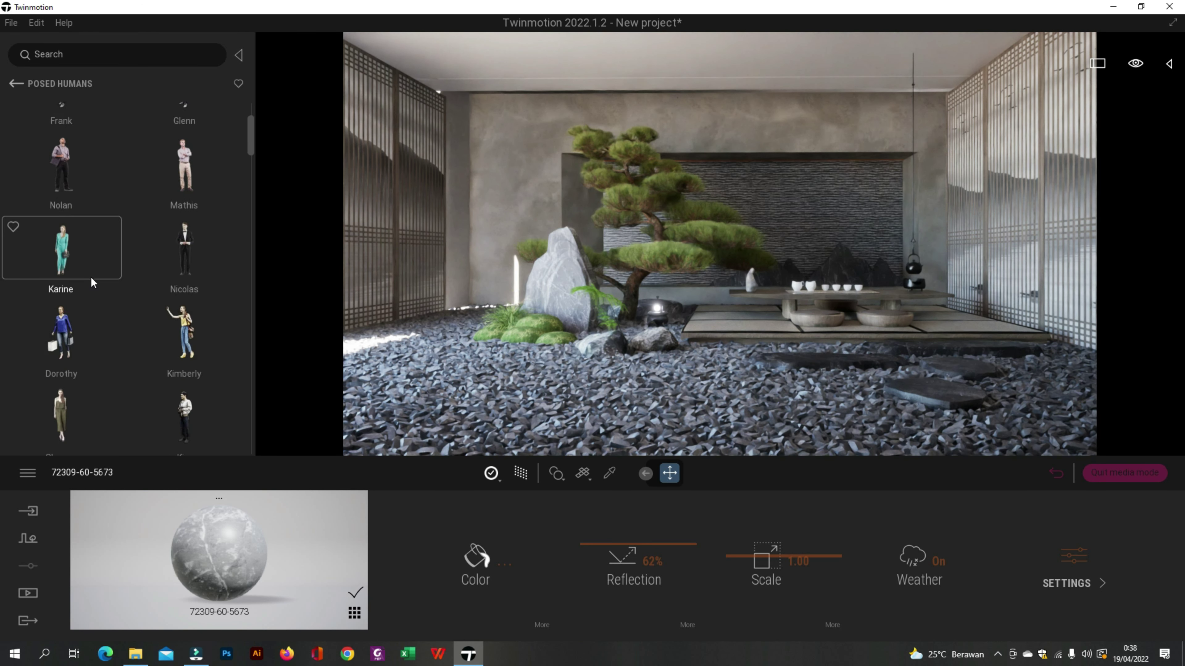
pyautogui.scroll(-10, 110, 311)
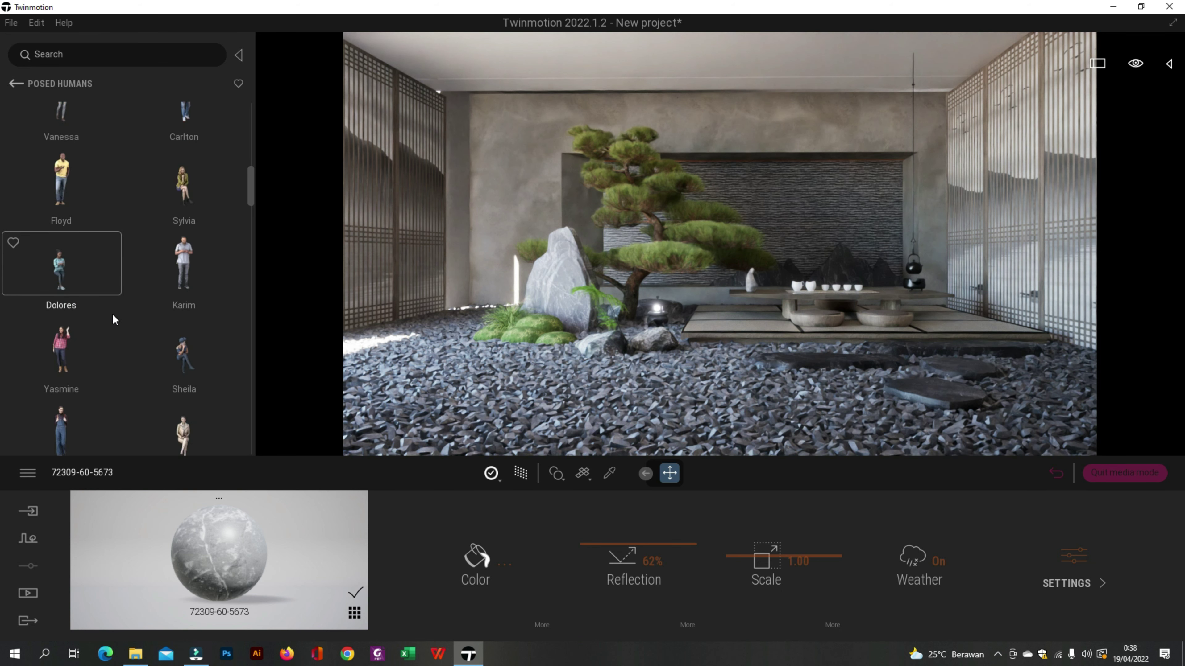
pyautogui.scroll(-10, 128, 332)
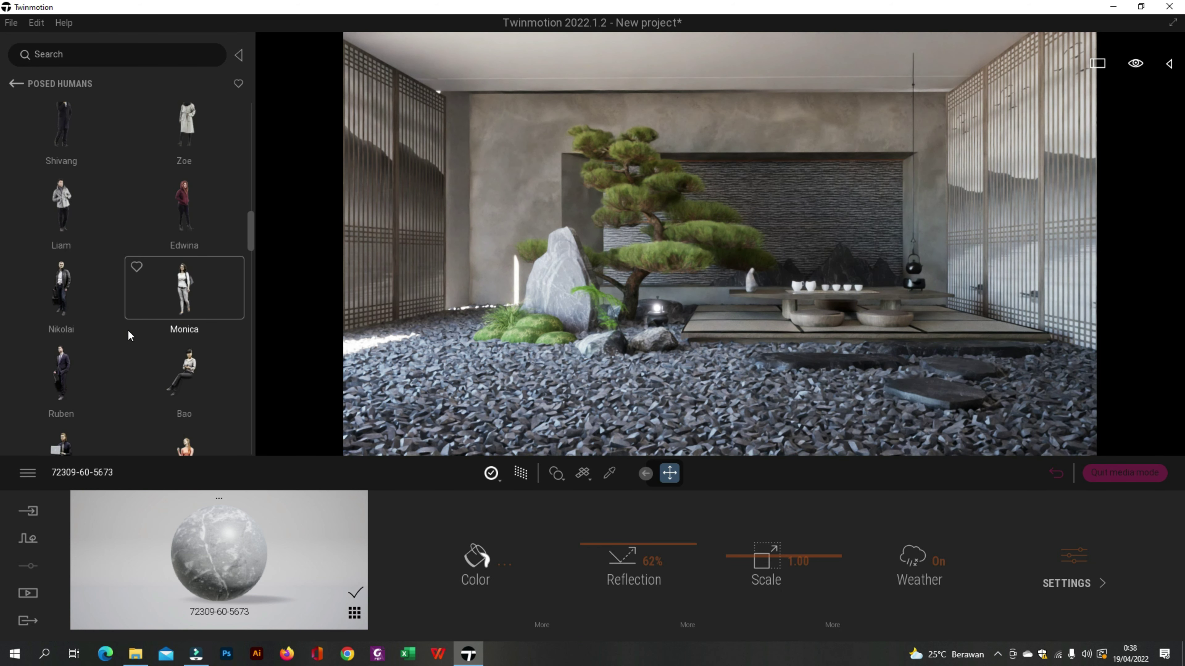
pyautogui.scroll(-6, 128, 333)
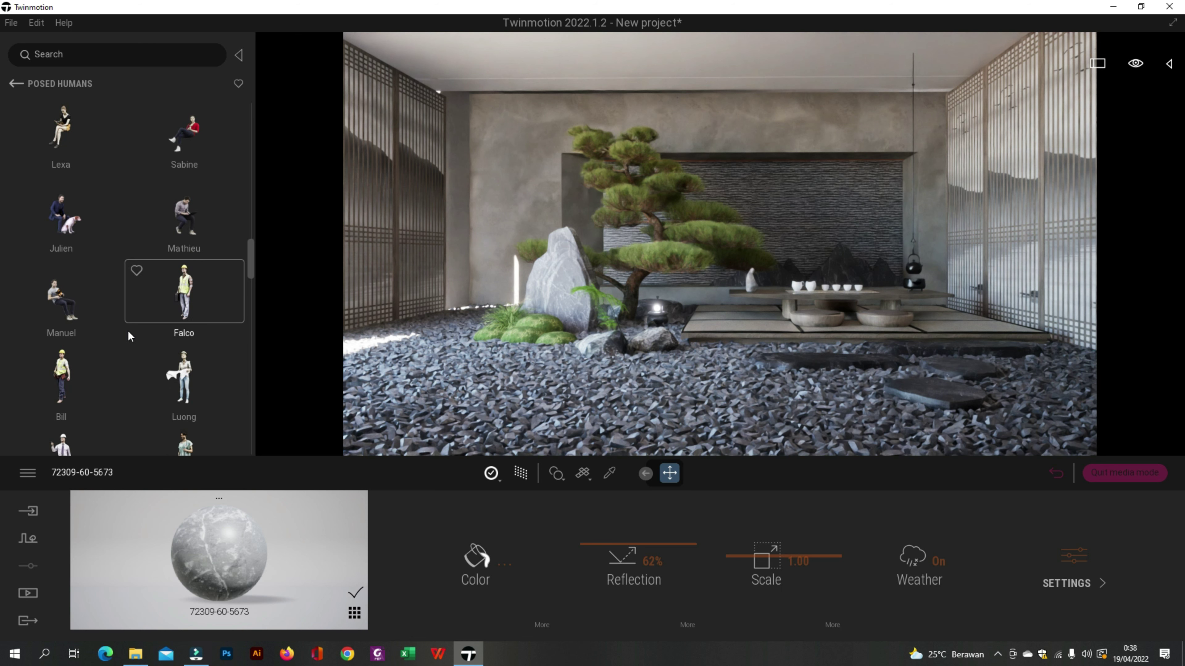
pyautogui.scroll(-8, 129, 335)
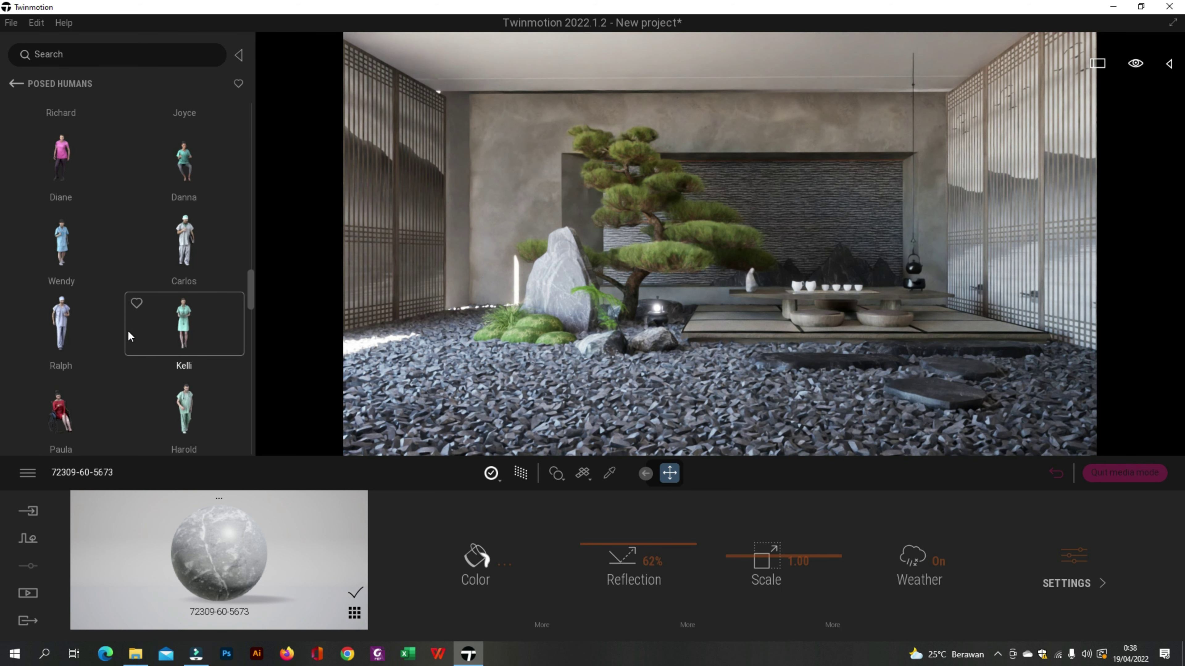
pyautogui.scroll(-8, 132, 339)
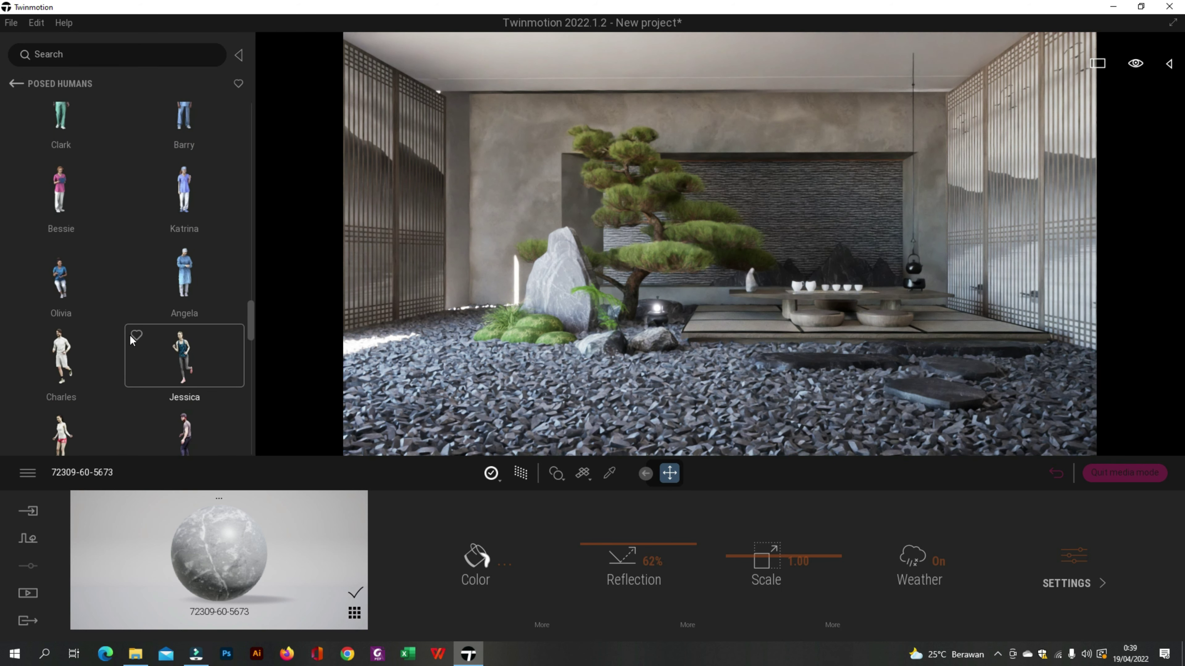
pyautogui.scroll(-6, 132, 339)
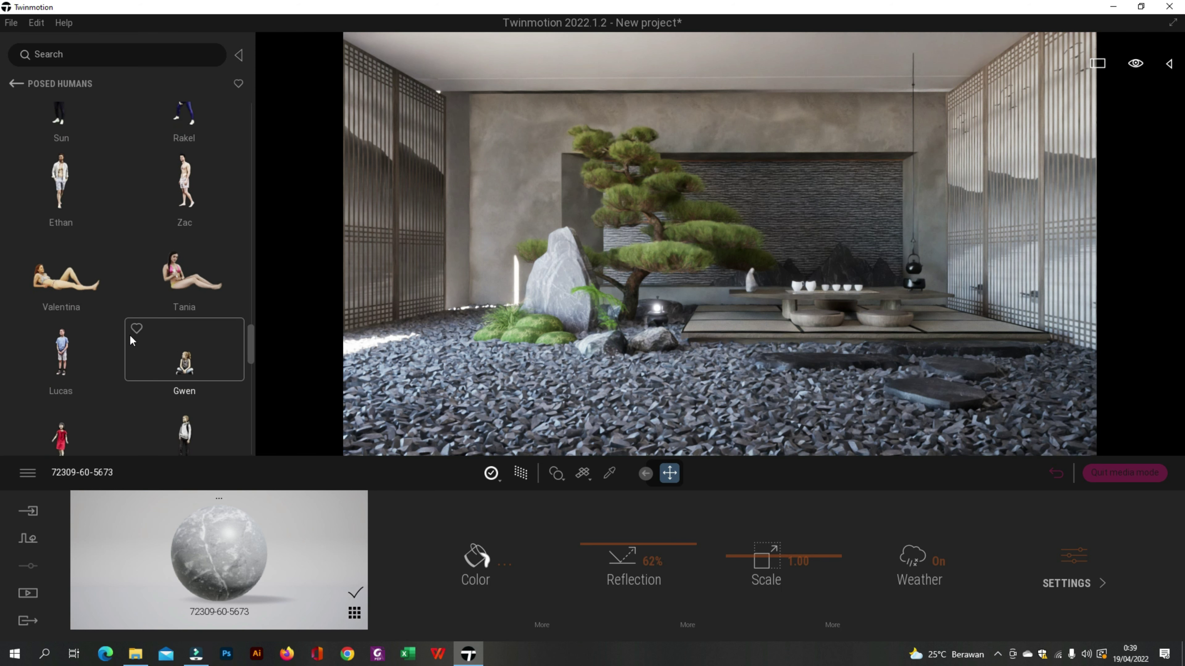
pyautogui.scroll(-3, 113, 326)
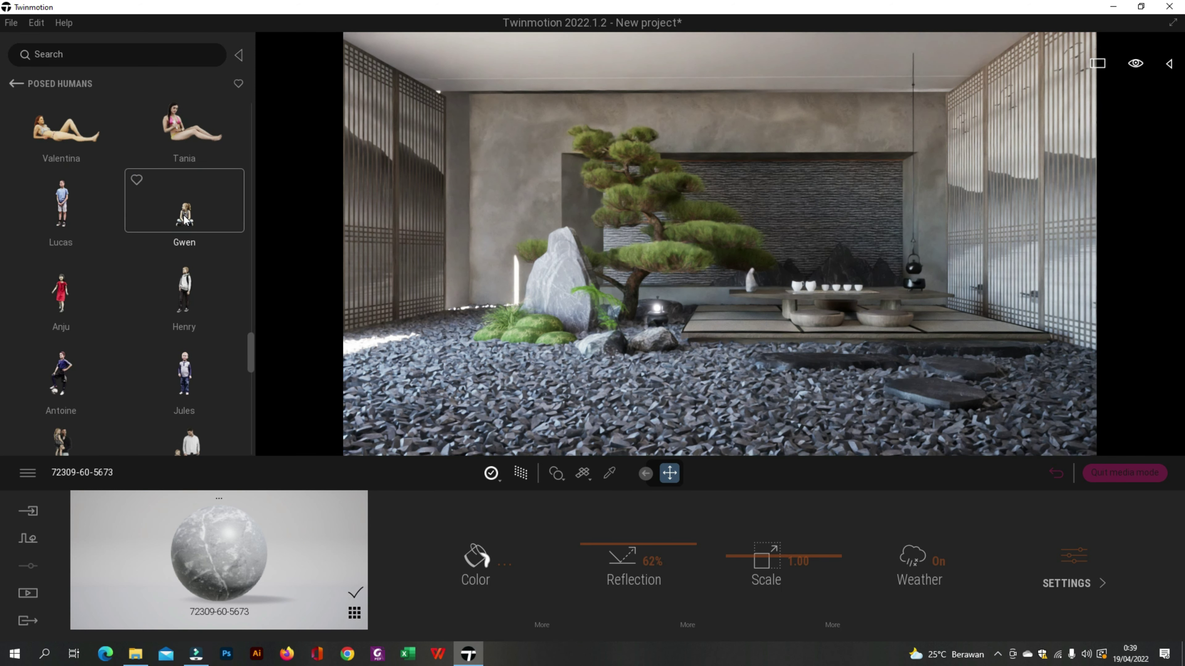
pyautogui.scroll(-6, 133, 360)
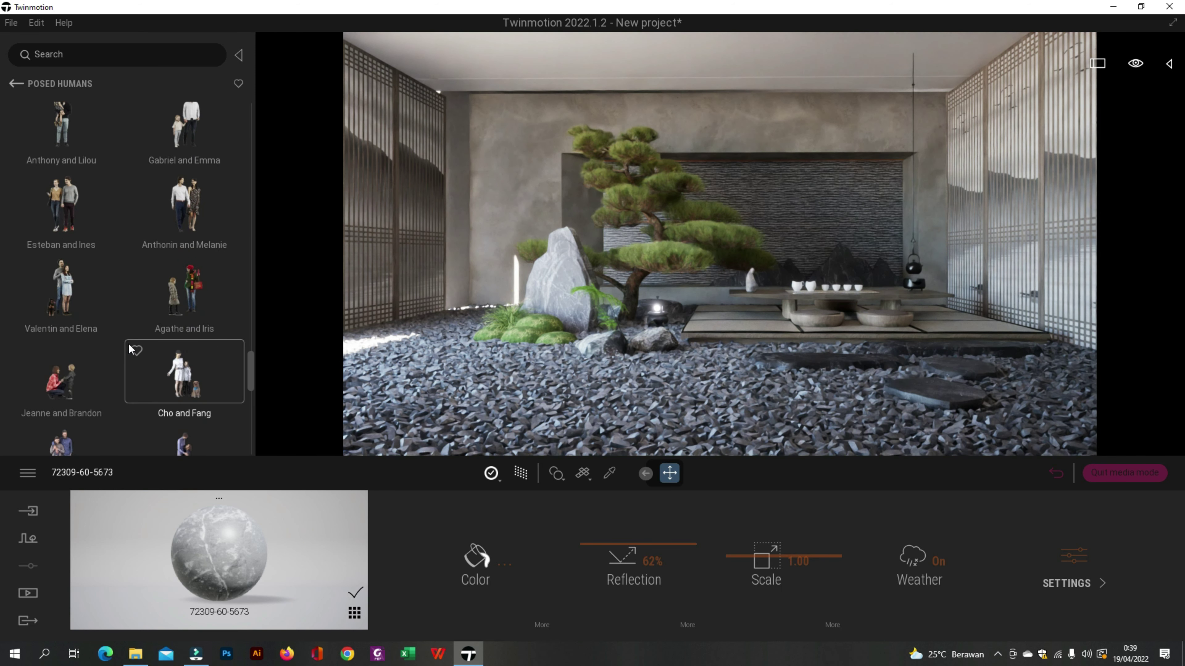
pyautogui.scroll(-5, 187, 359)
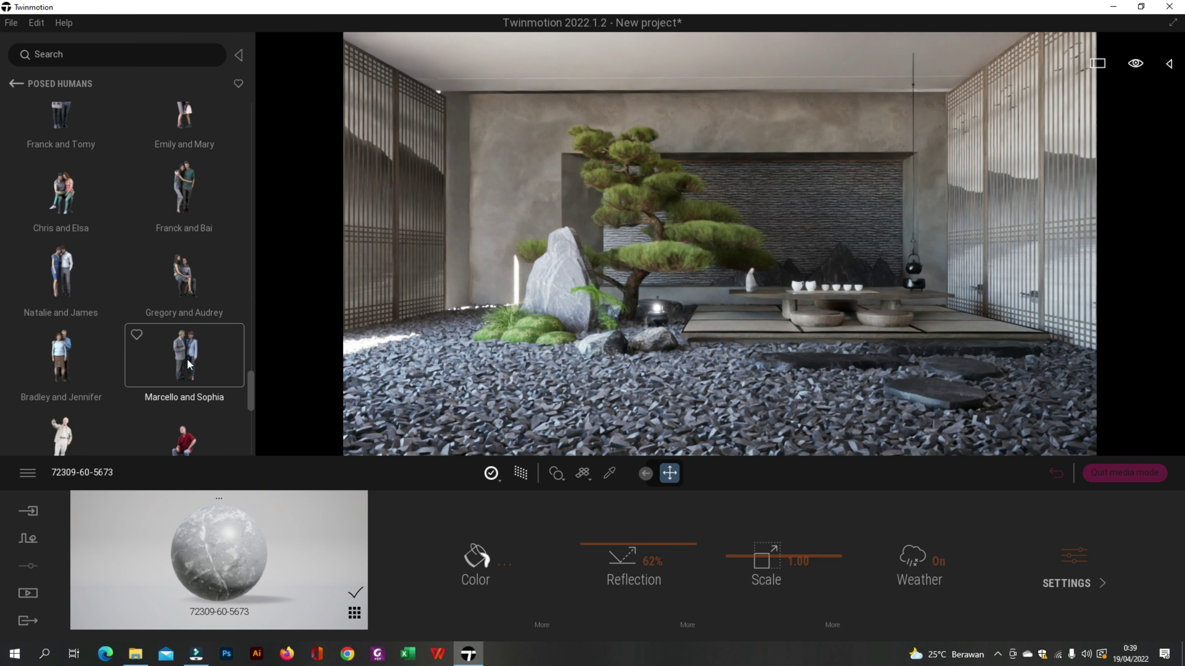
pyautogui.scroll(-3, 187, 359)
pyautogui.scroll(-8, 187, 358)
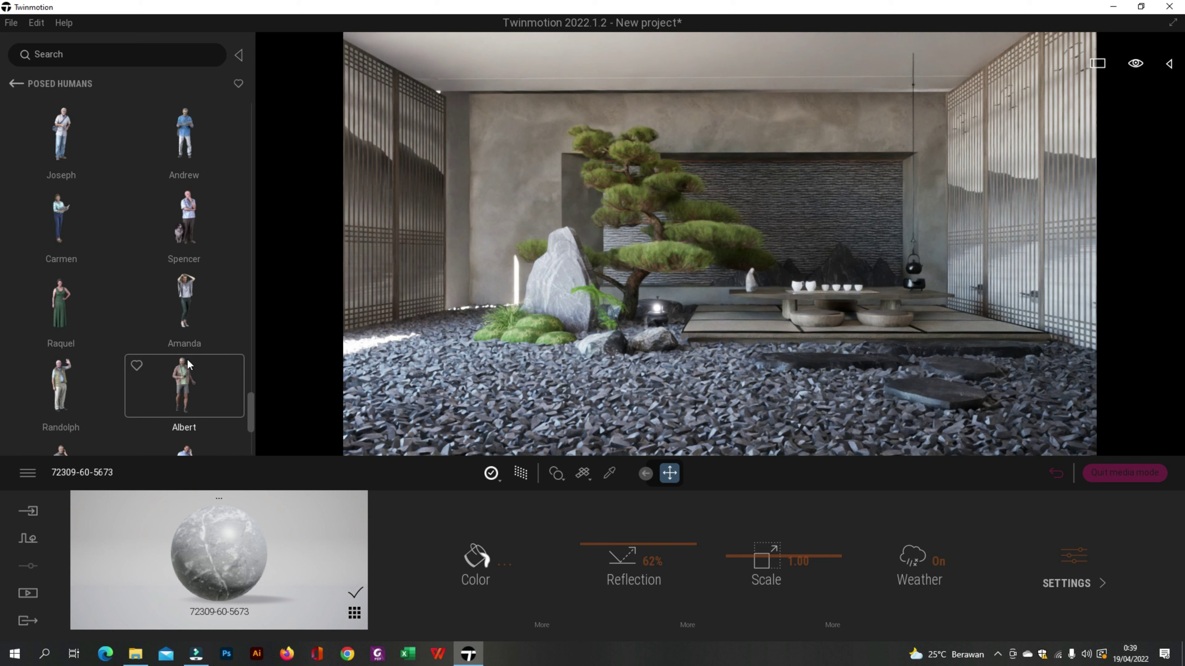
pyautogui.scroll(-5, 187, 359)
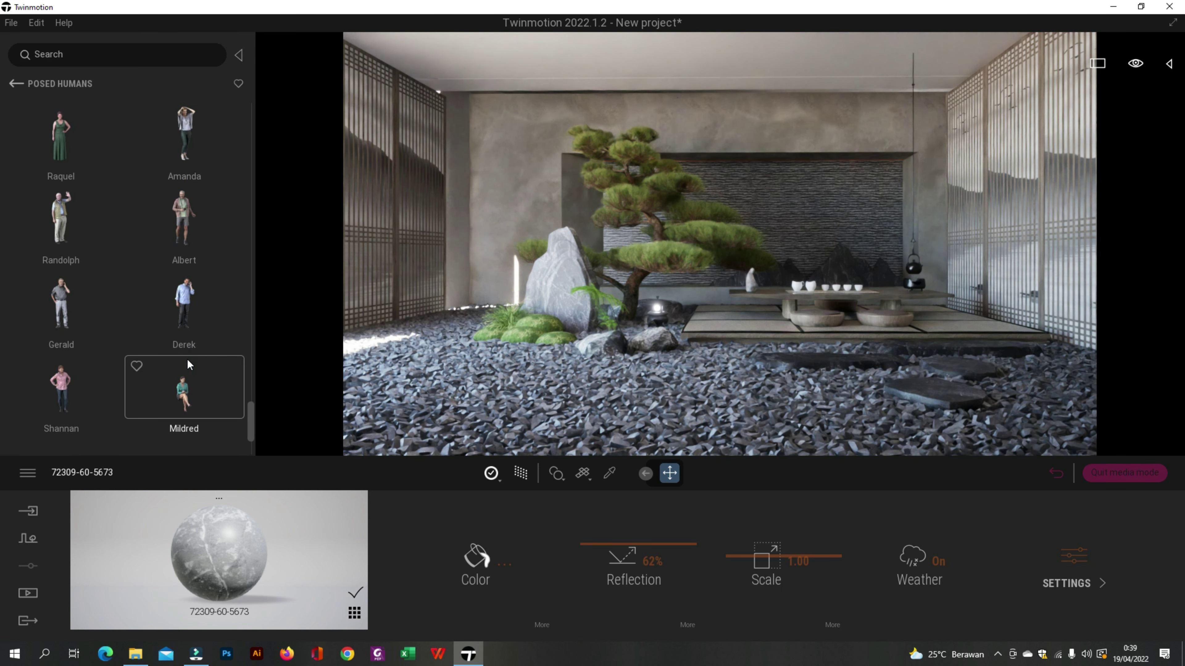
pyautogui.scroll(6, 187, 359)
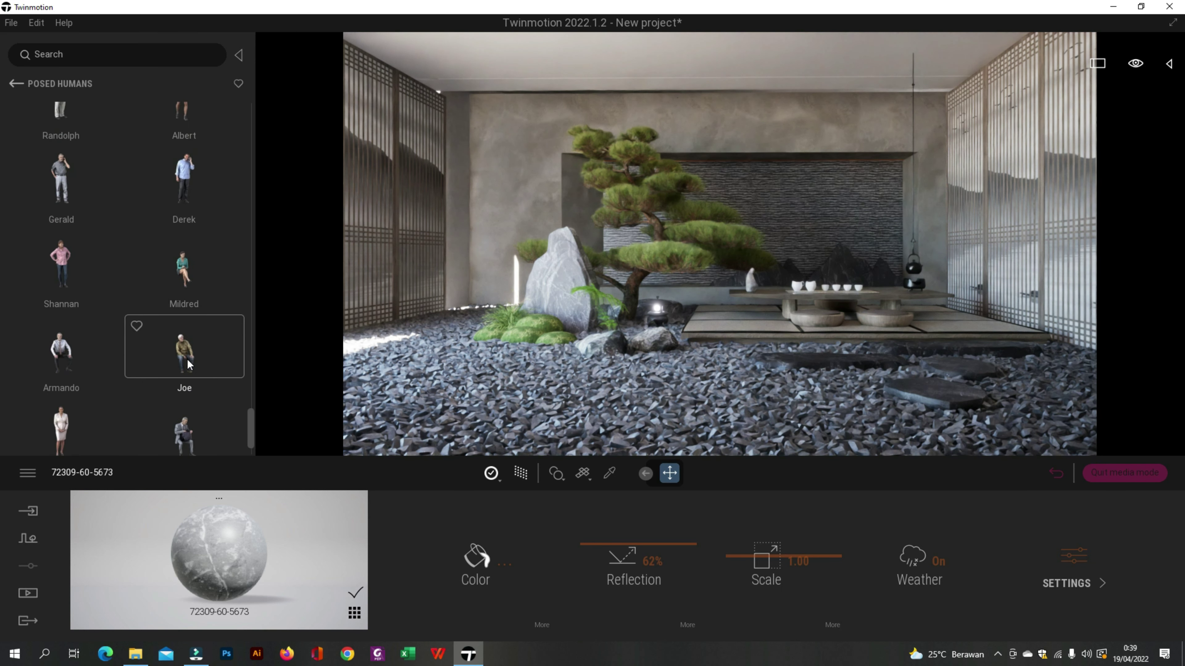
pyautogui.scroll(2, 187, 359)
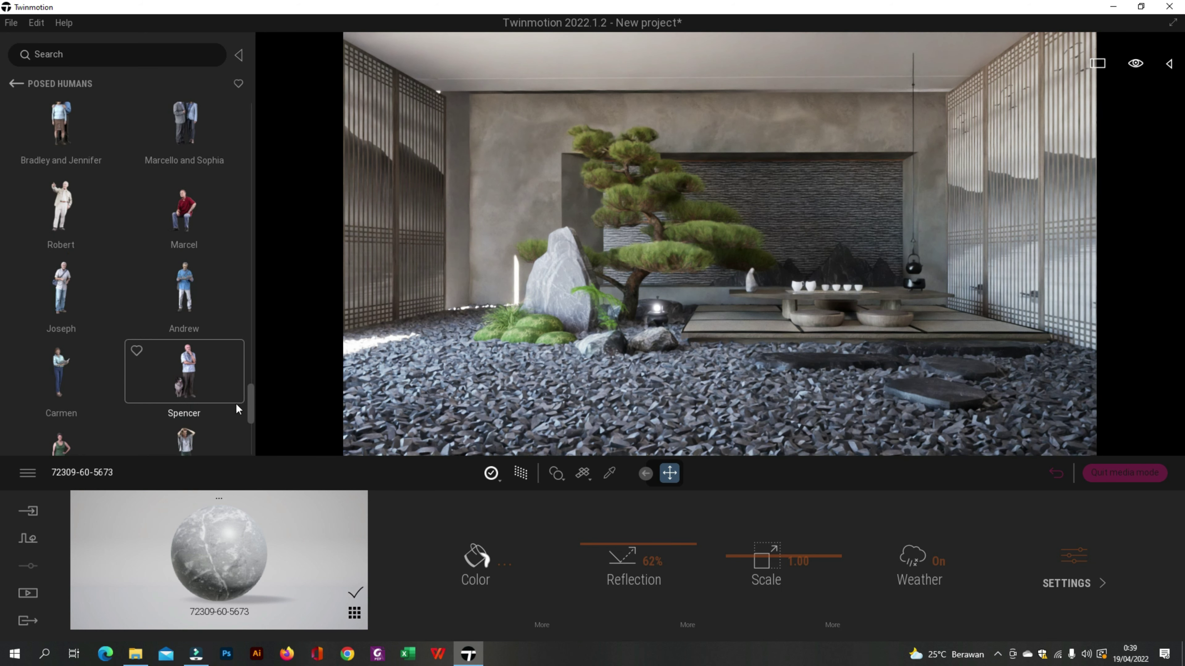
pyautogui.moveTo(250, 404); pyautogui.dragTo(233, 144)
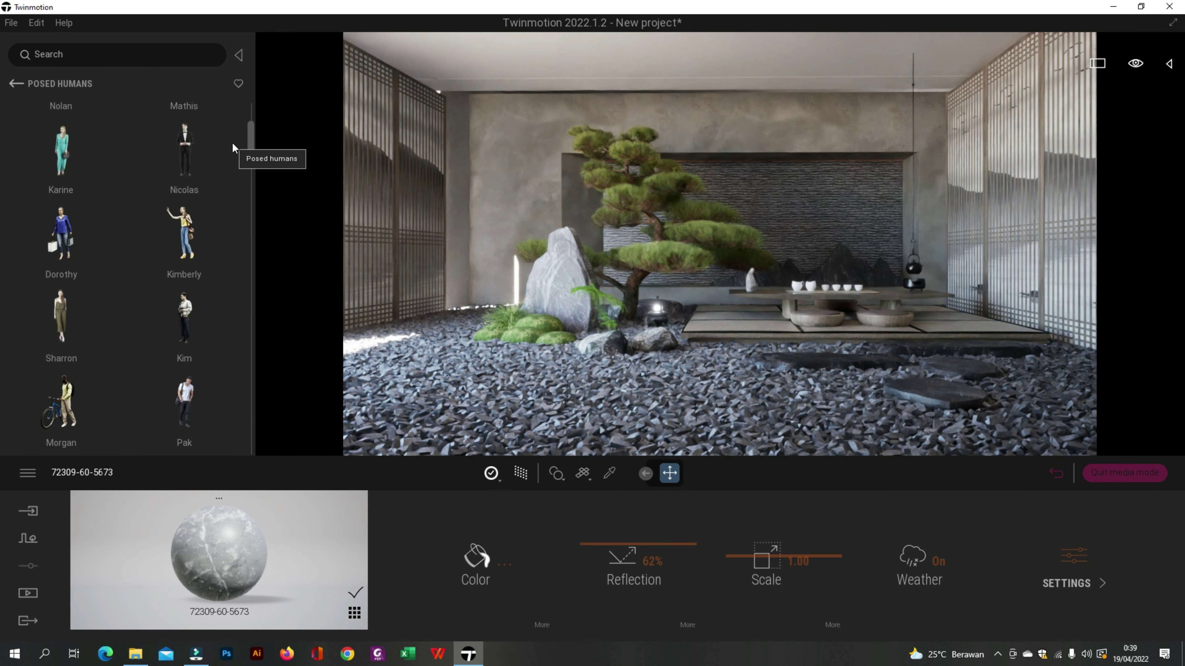
# Add the posed woman Sharron at a reduced scale, standing behind the hanging kettle at the far end of the tatami platform.
pyautogui.moveTo(85, 320); pyautogui.dragTo(717, 326)
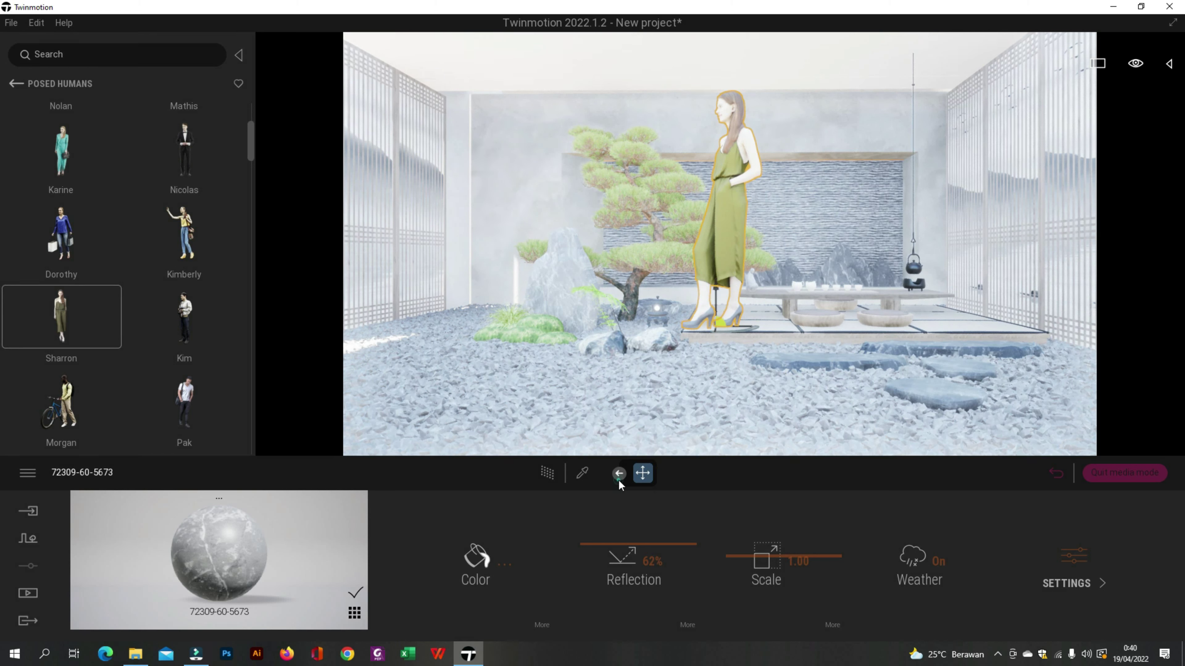
pyautogui.click(619, 476)
pyautogui.click(636, 474)
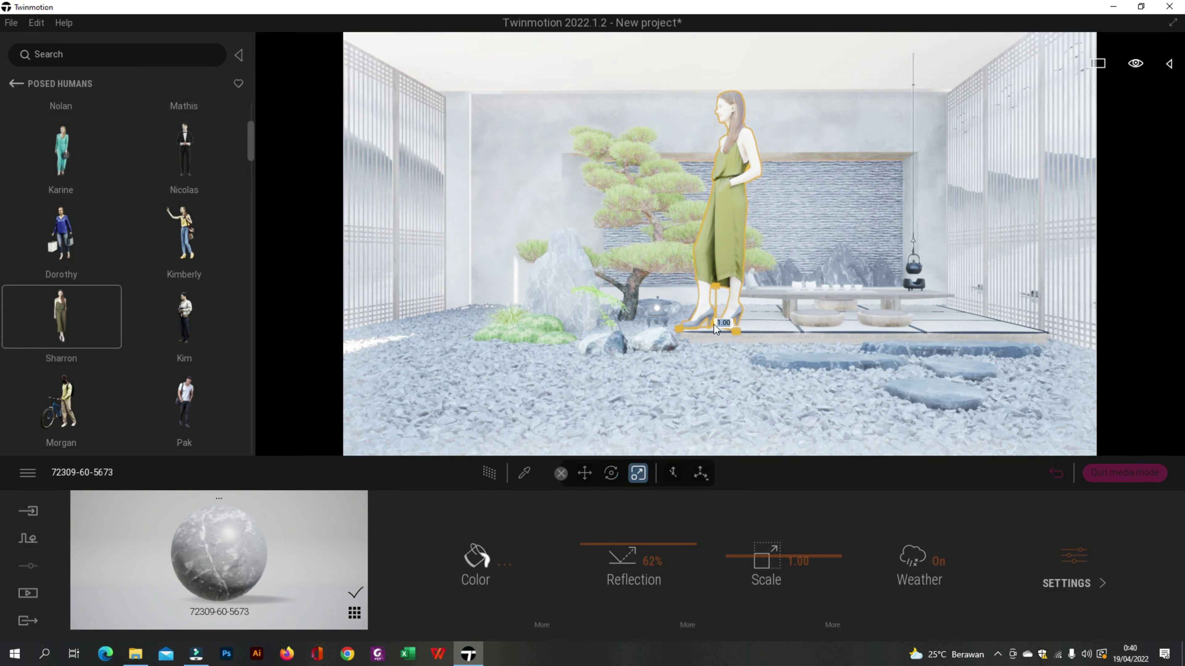
pyautogui.moveTo(713, 324); pyautogui.dragTo(708, 362)
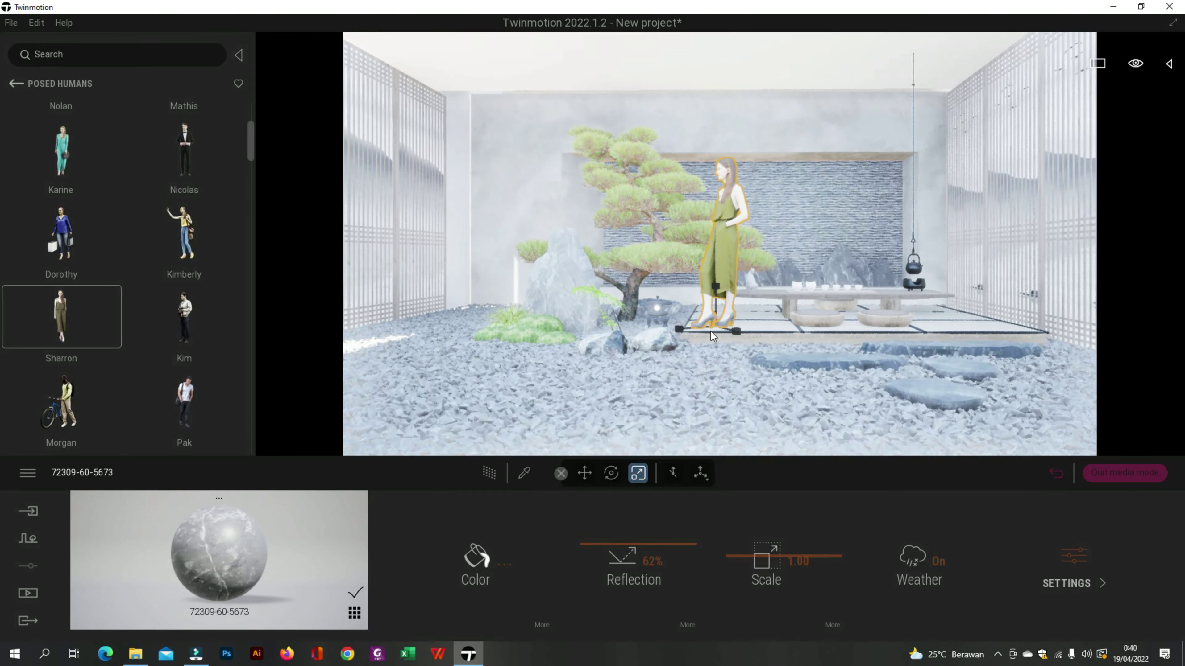
pyautogui.click(584, 473)
pyautogui.moveTo(726, 329); pyautogui.dragTo(931, 311)
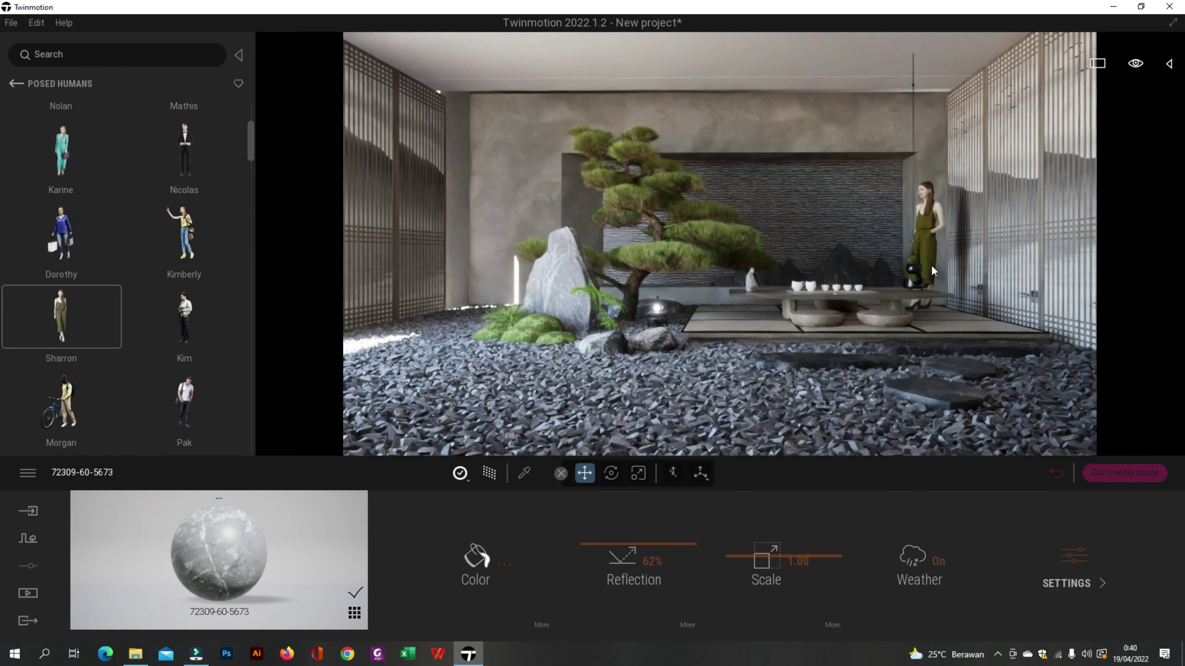
pyautogui.scroll(-4, 130, 347)
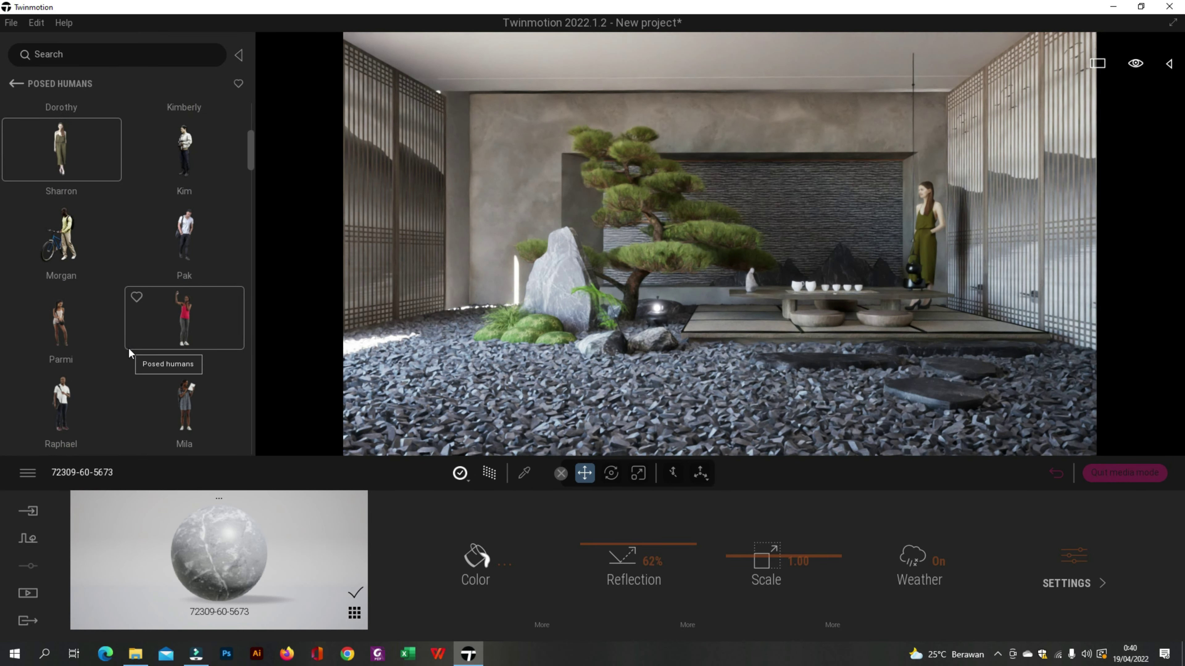
pyautogui.scroll(-7, 129, 349)
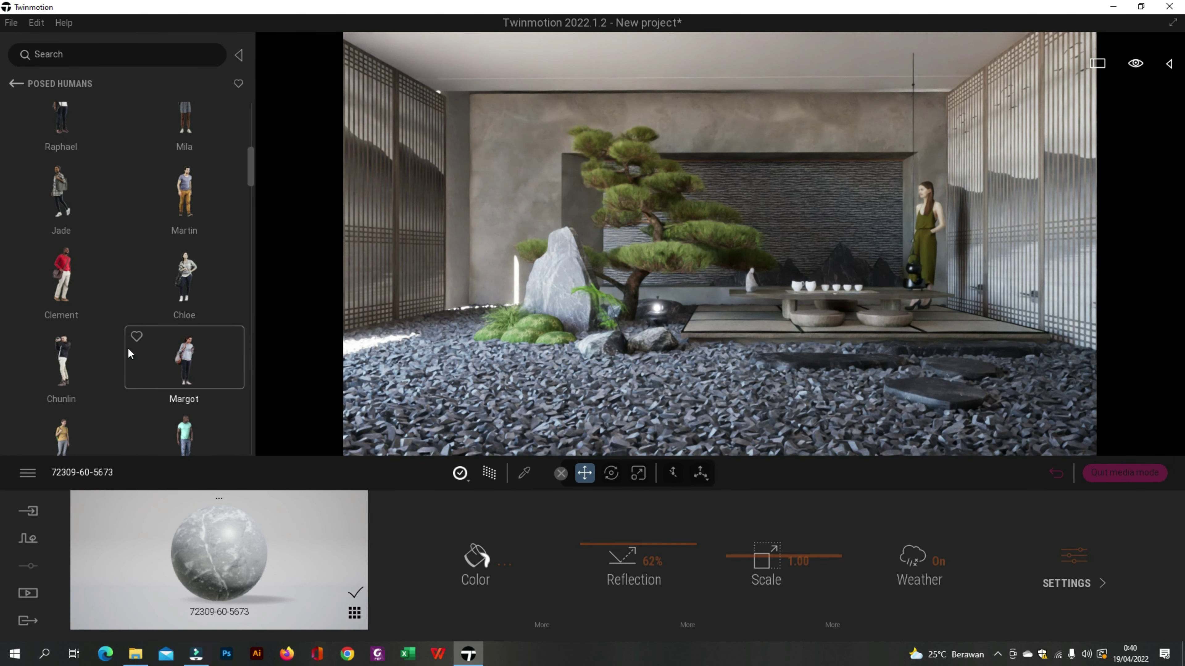
pyautogui.scroll(-8, 129, 351)
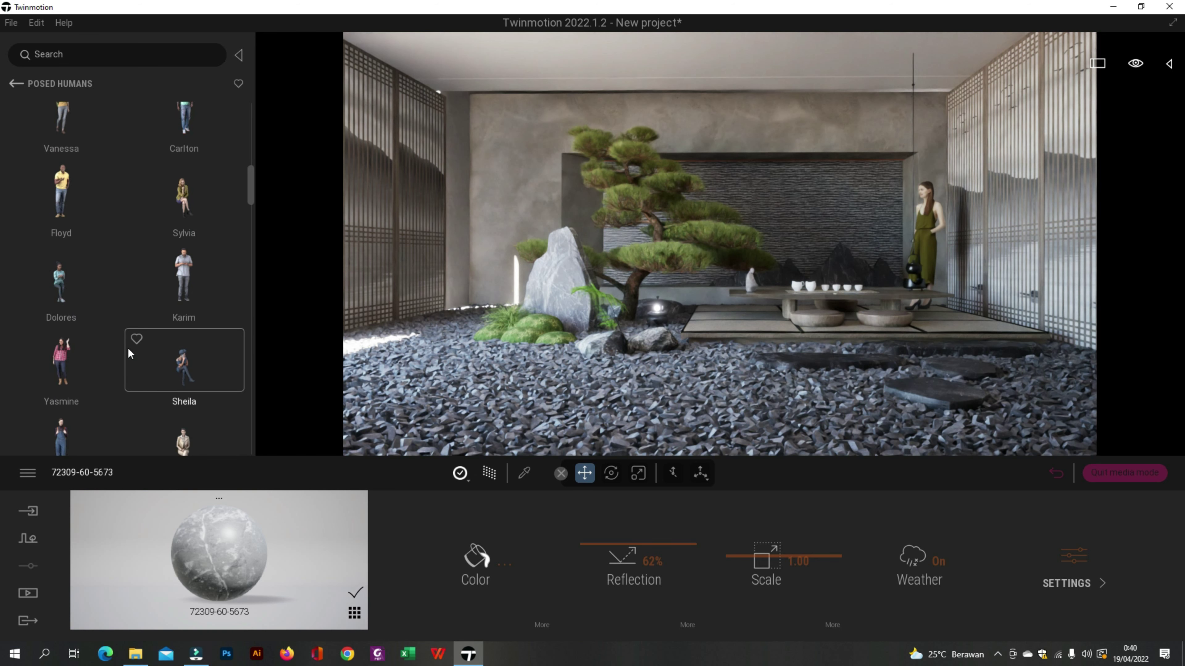
pyautogui.scroll(-3, 127, 347)
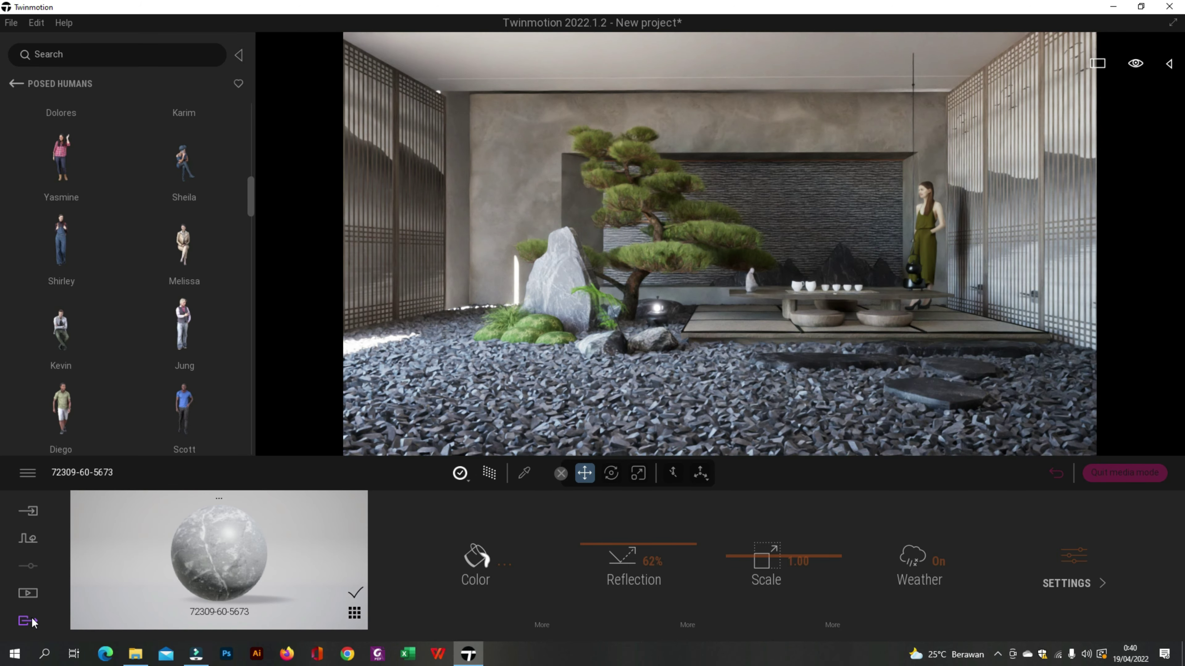
# Set the path tracer quality to High and open the export settings.
pyautogui.click(460, 472)
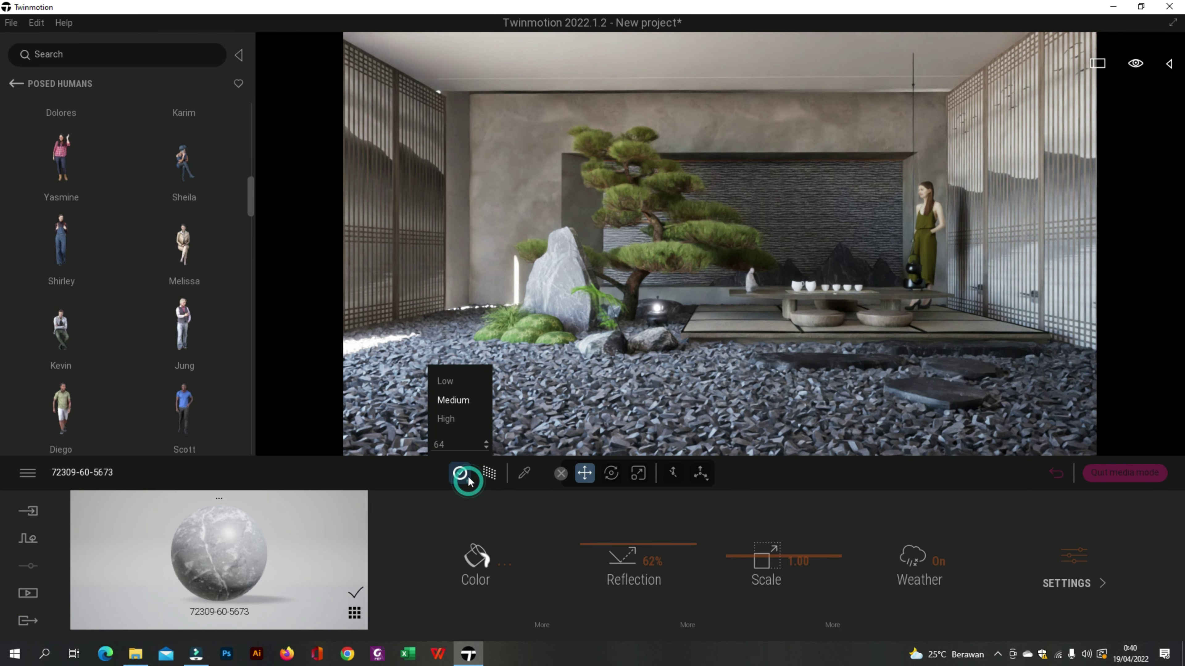
pyautogui.click(444, 420)
pyautogui.click(29, 622)
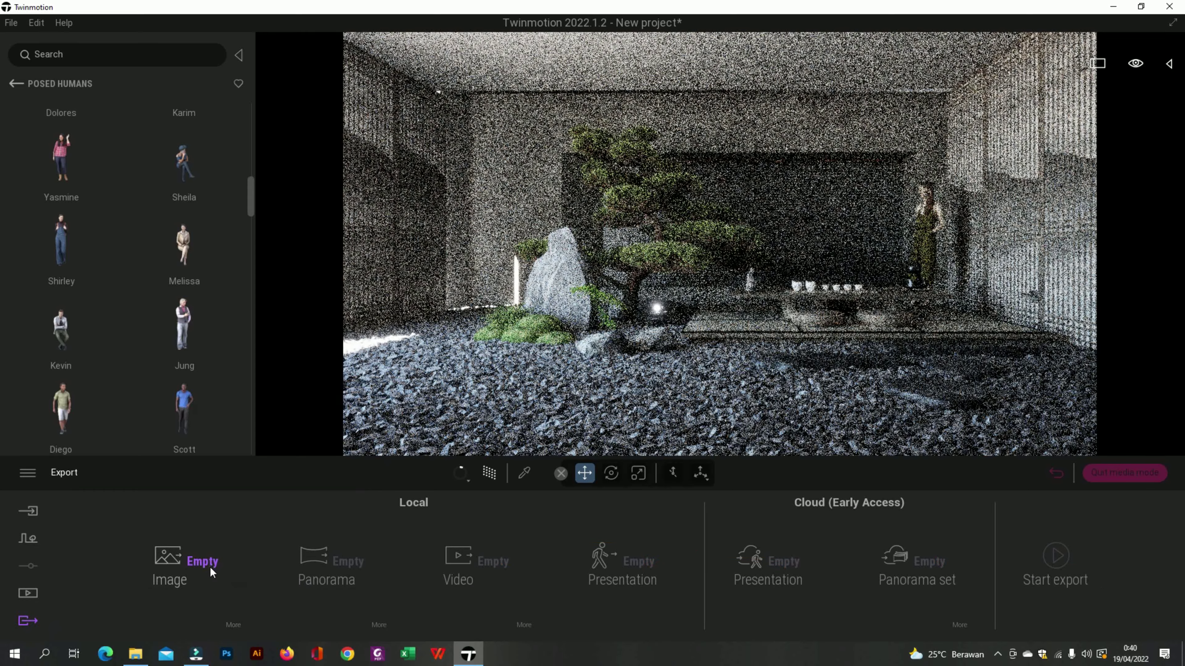
# Select all available images, here Image1, as the local image media for export.
pyautogui.click(169, 566)
pyautogui.click(740, 138)
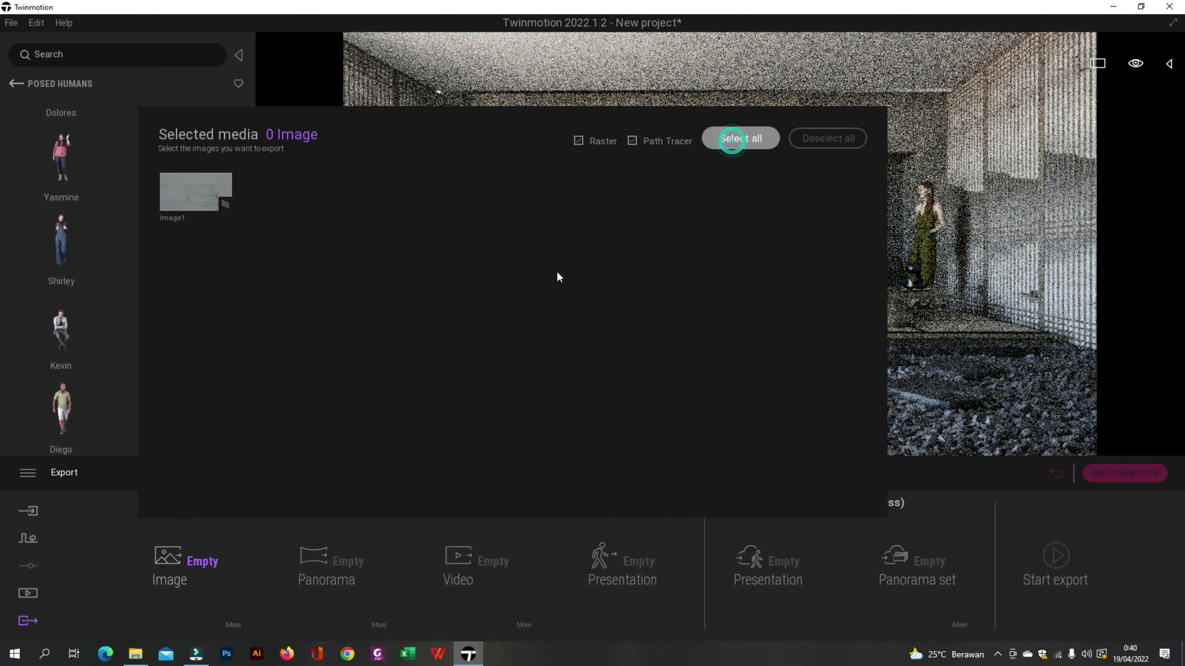
pyautogui.click(187, 604)
# Set the image export refinement to High and turn on max lighting.
pyautogui.click(233, 626)
pyautogui.click(531, 555)
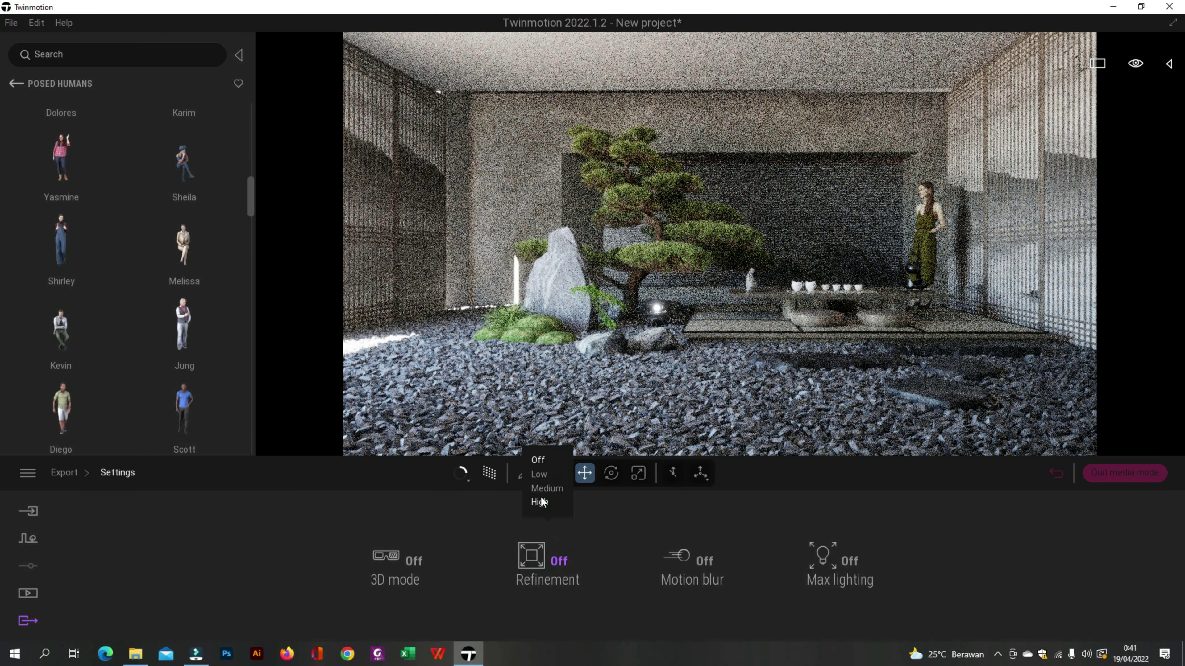
pyautogui.click(550, 498)
pyautogui.click(859, 565)
pyautogui.click(28, 620)
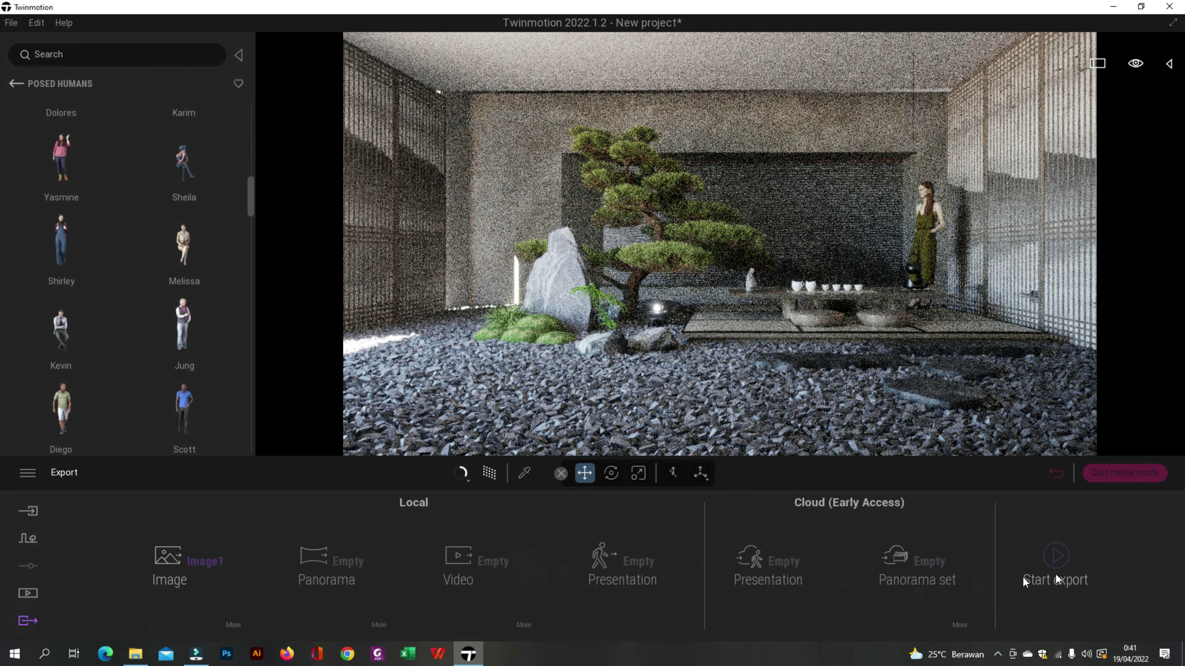
# Start exporting the image into the 7039 Sketchup Tea Room Interior Model folder inside YT.
pyautogui.click(1055, 560)
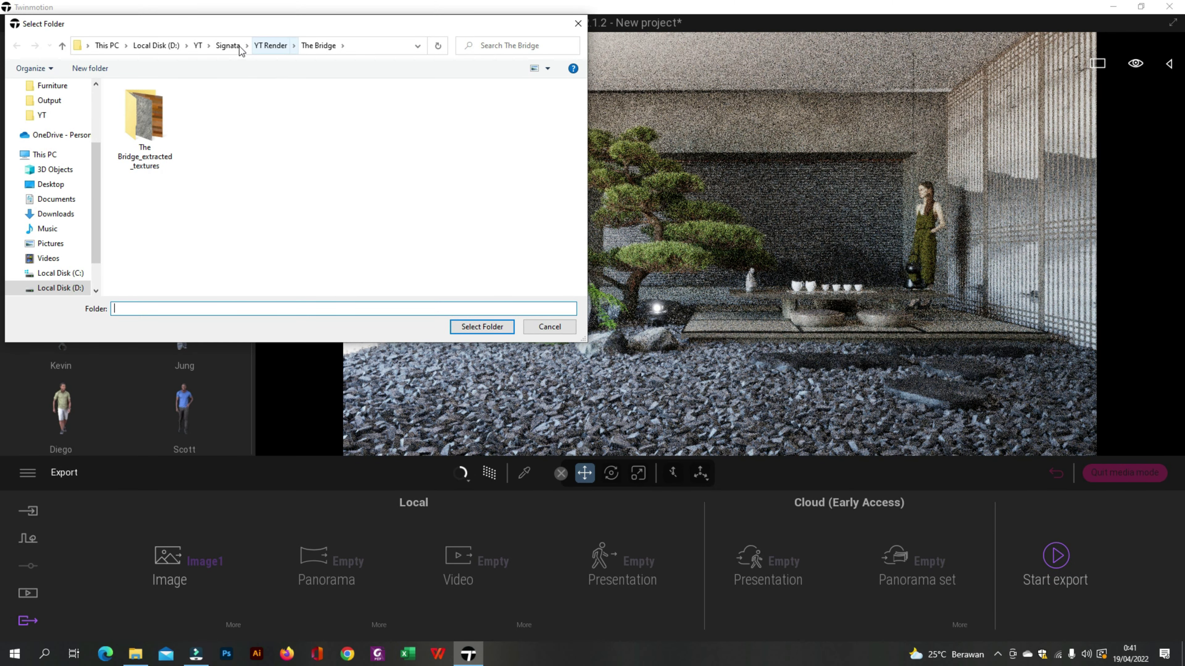
pyautogui.click(197, 46)
pyautogui.doubleClick(197, 134)
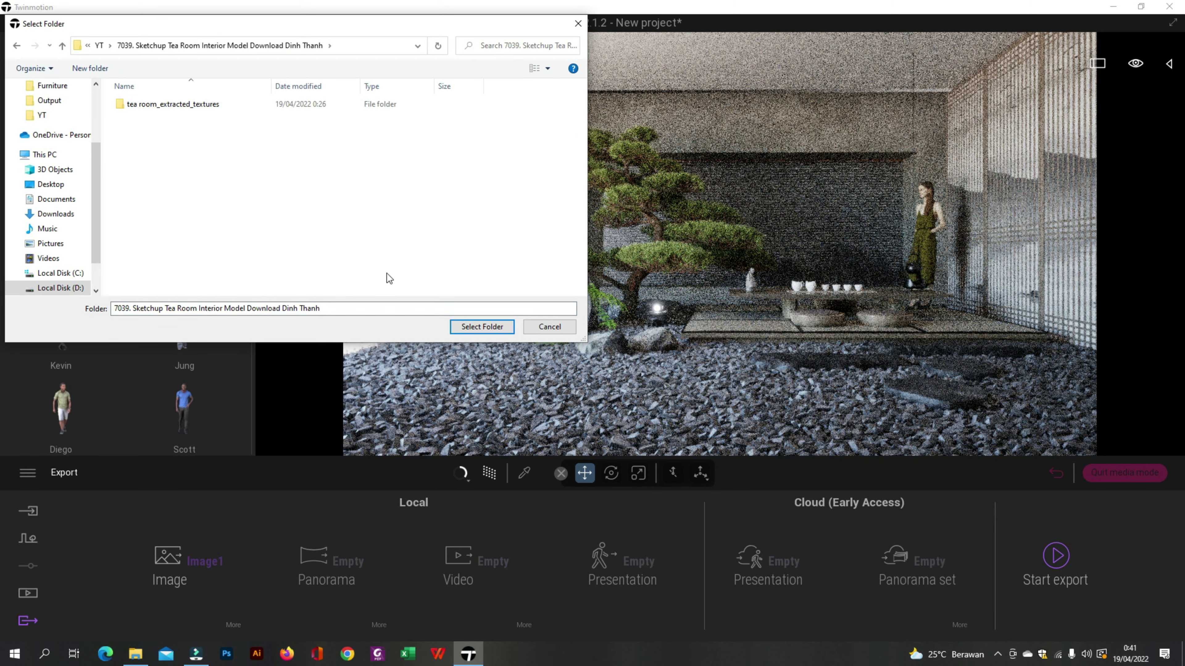
pyautogui.click(482, 327)
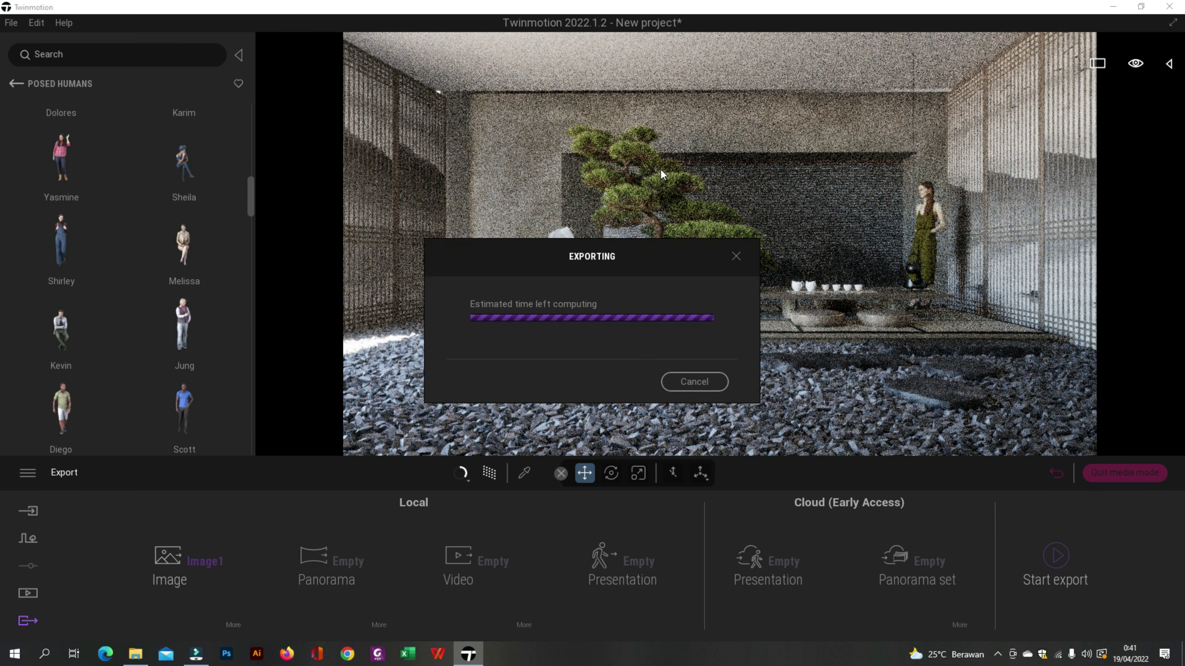